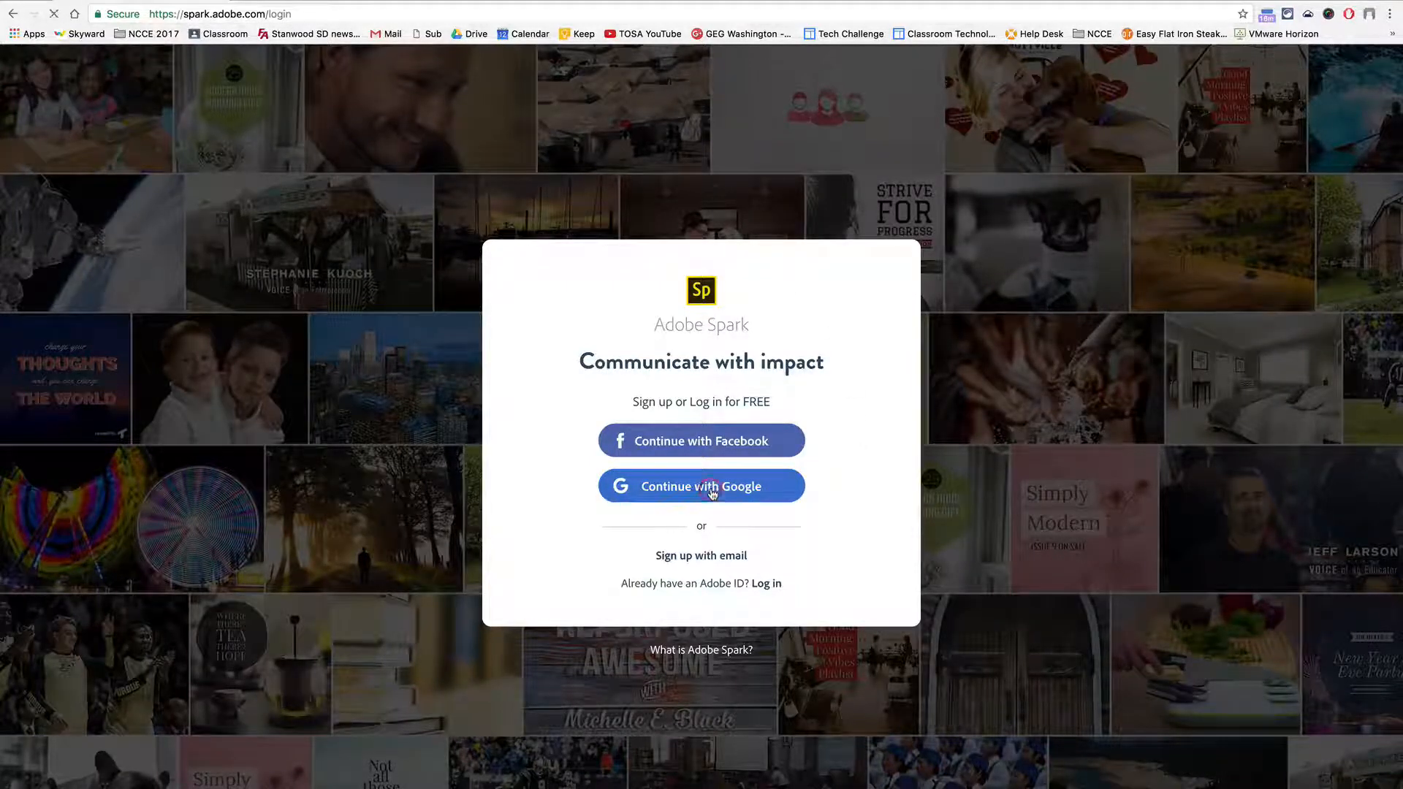
# Step: Sign in to Adobe Spark with a Google account and grant Adobe ID the requested offline access
pyautogui.click(709, 486)
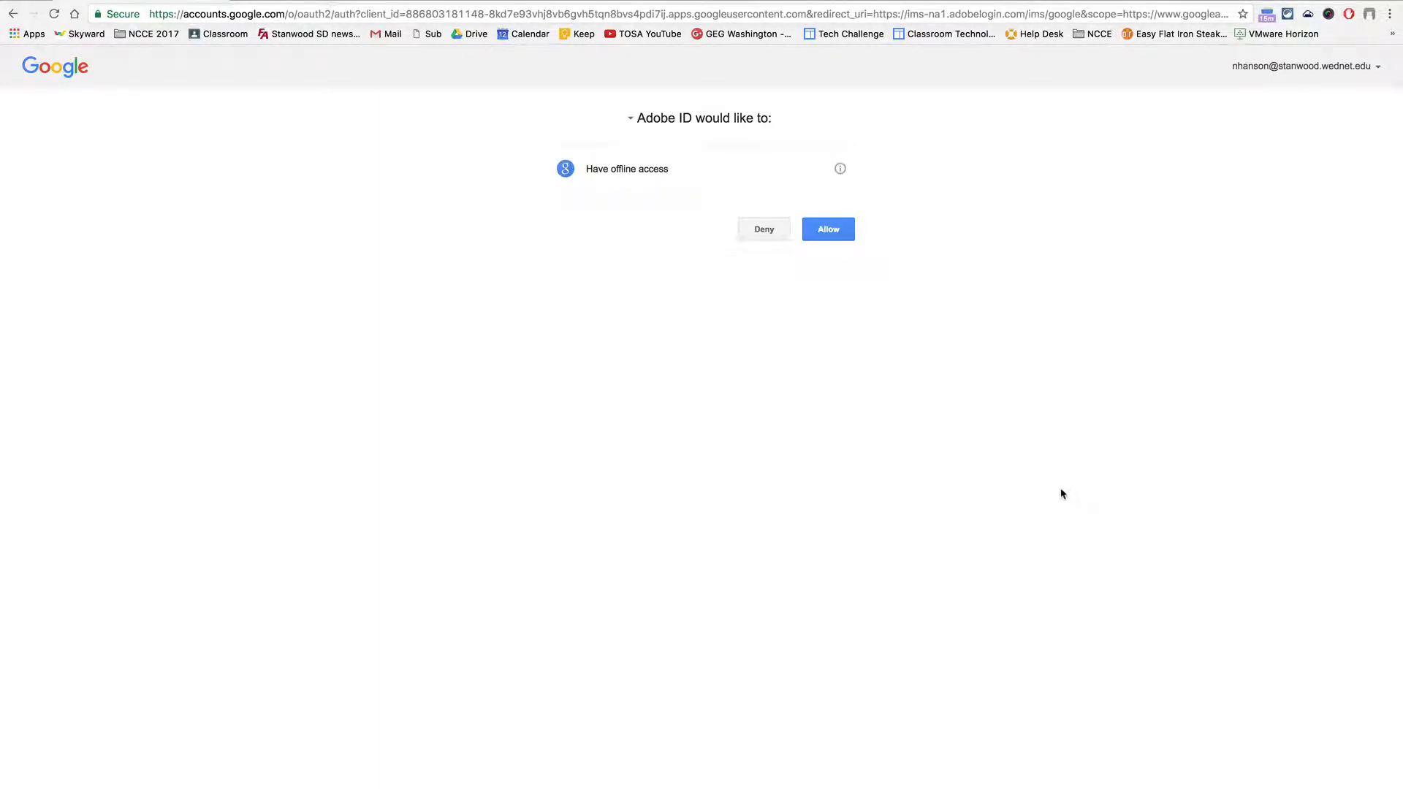
pyautogui.click(830, 231)
pyautogui.click(830, 230)
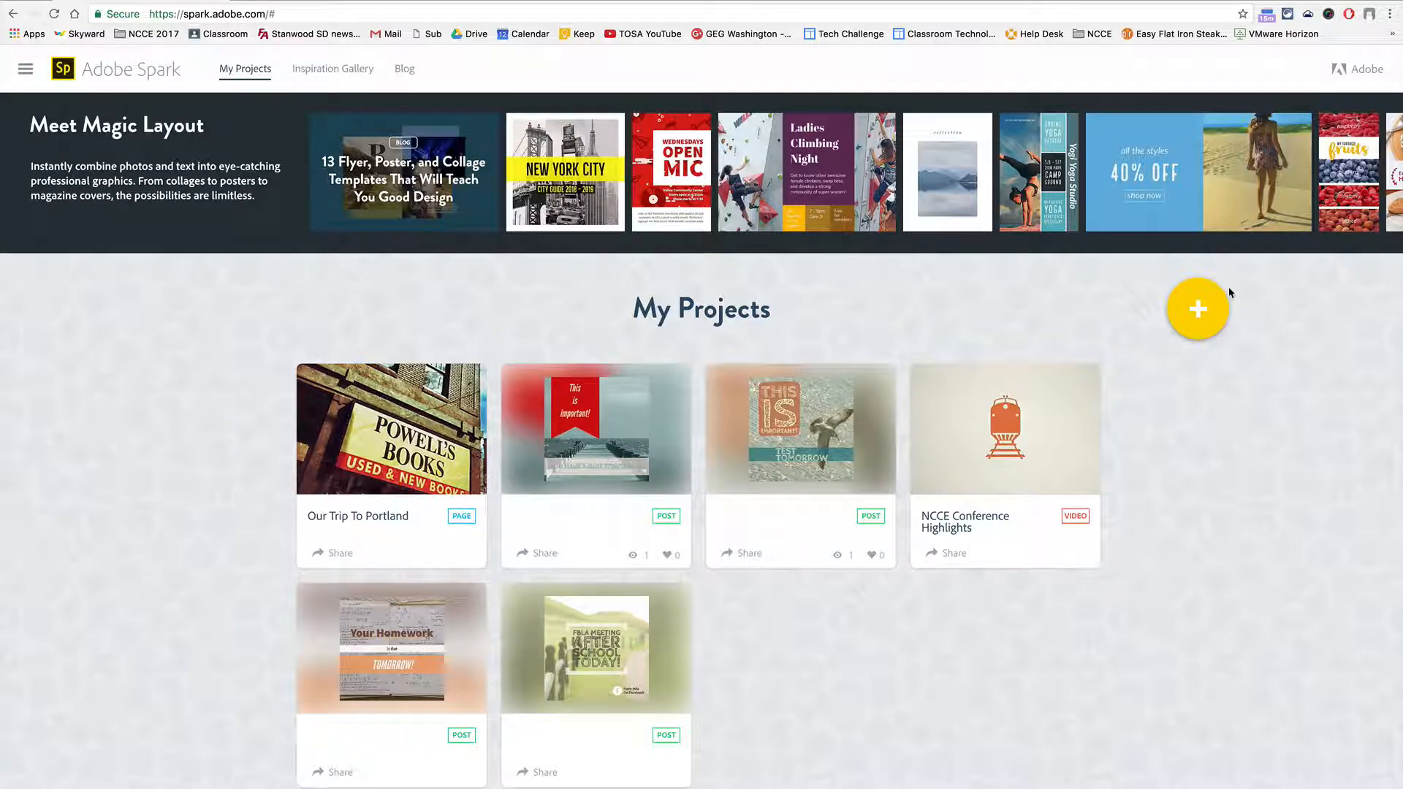
# Step: Create a new Post project with the text "Don't believe everything you read on the Internet."
pyautogui.click(1199, 316)
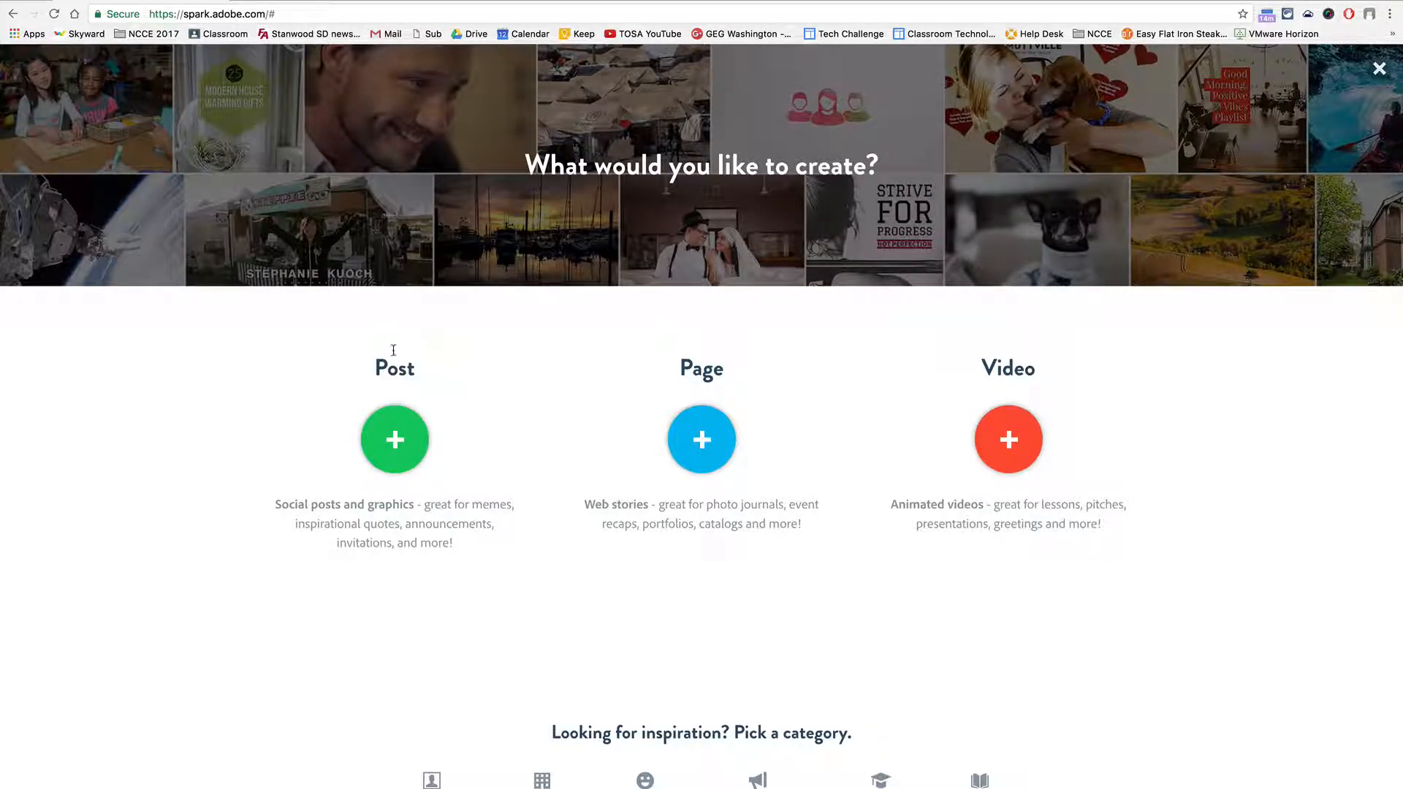
pyautogui.click(394, 438)
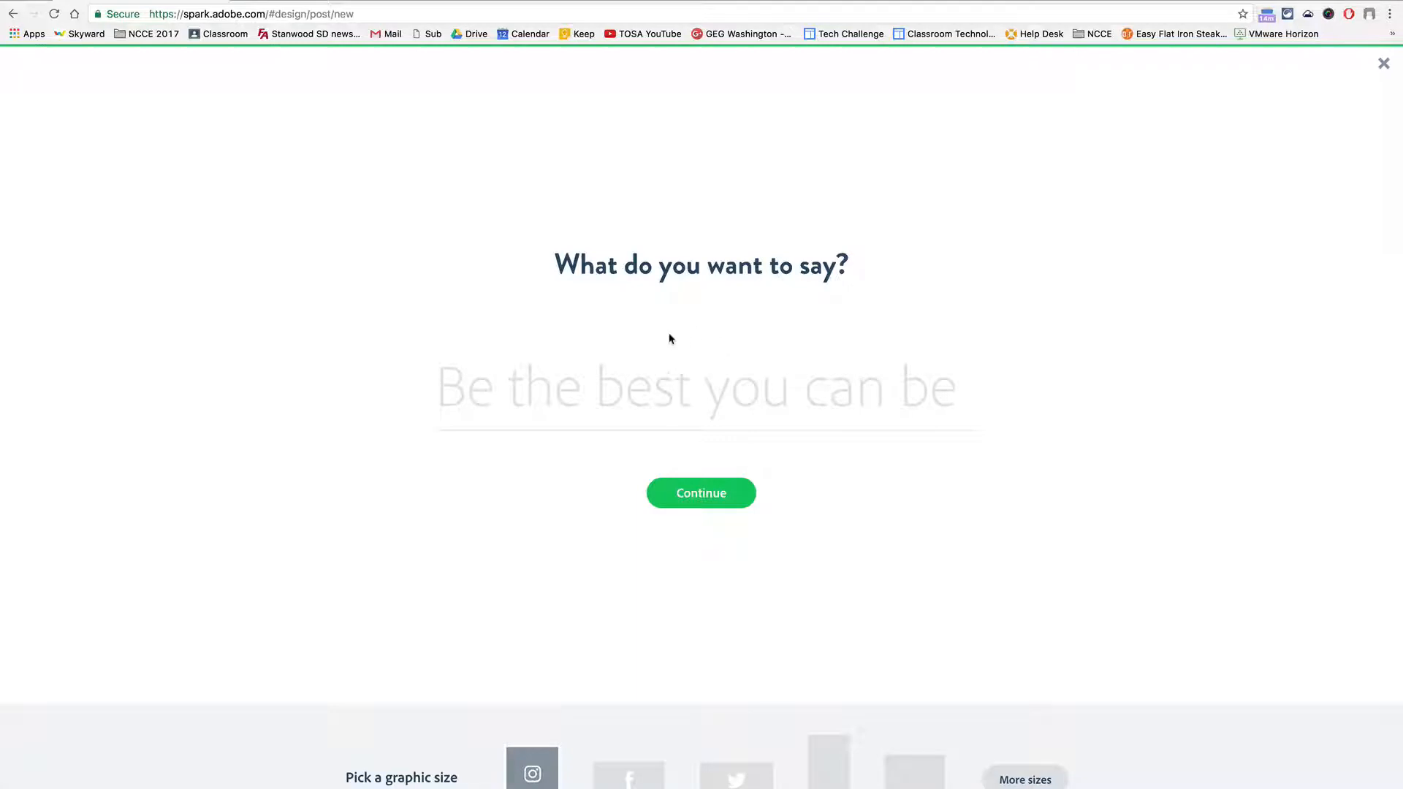
pyautogui.click(698, 388)
pyautogui.write("Don't believe everything you read")
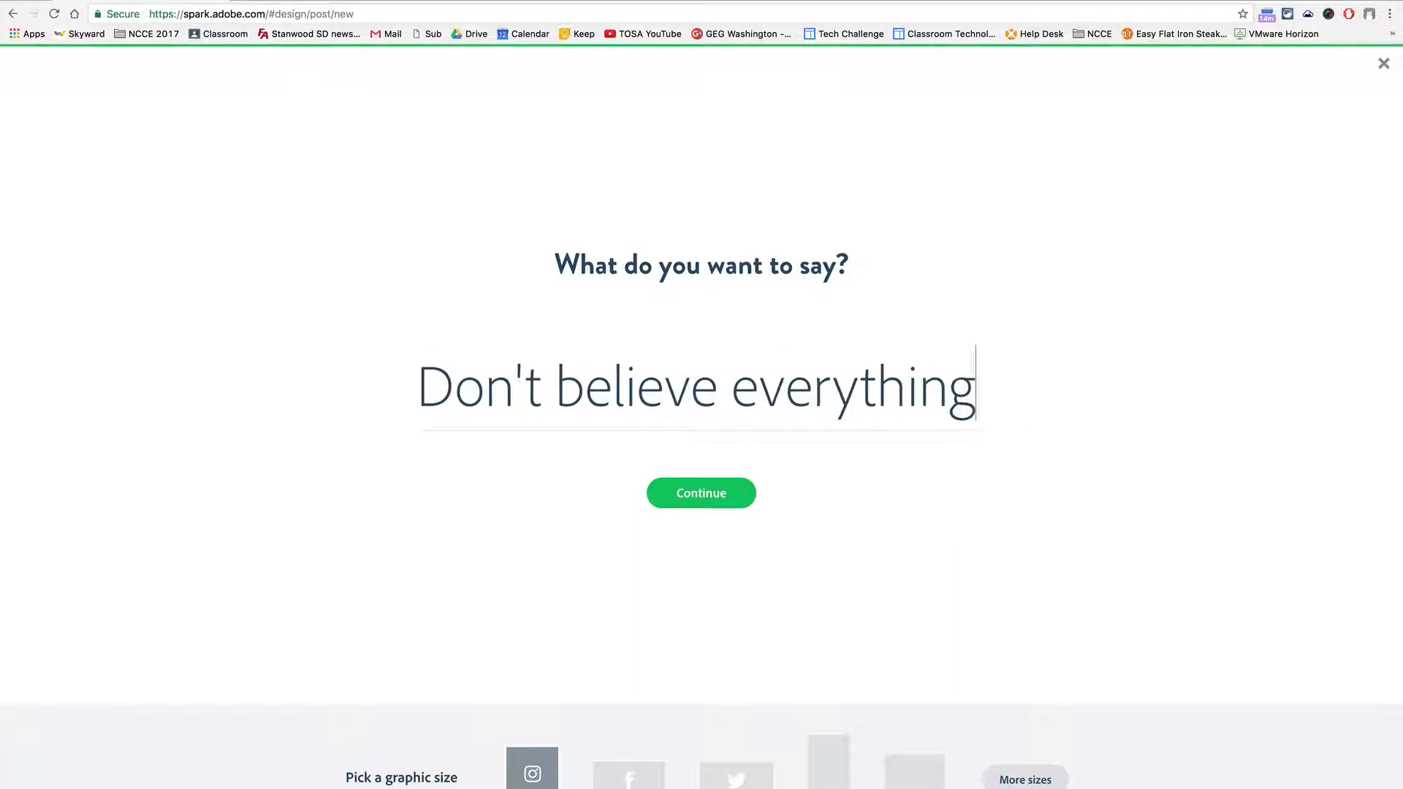
pyautogui.write(' on the Internet.')
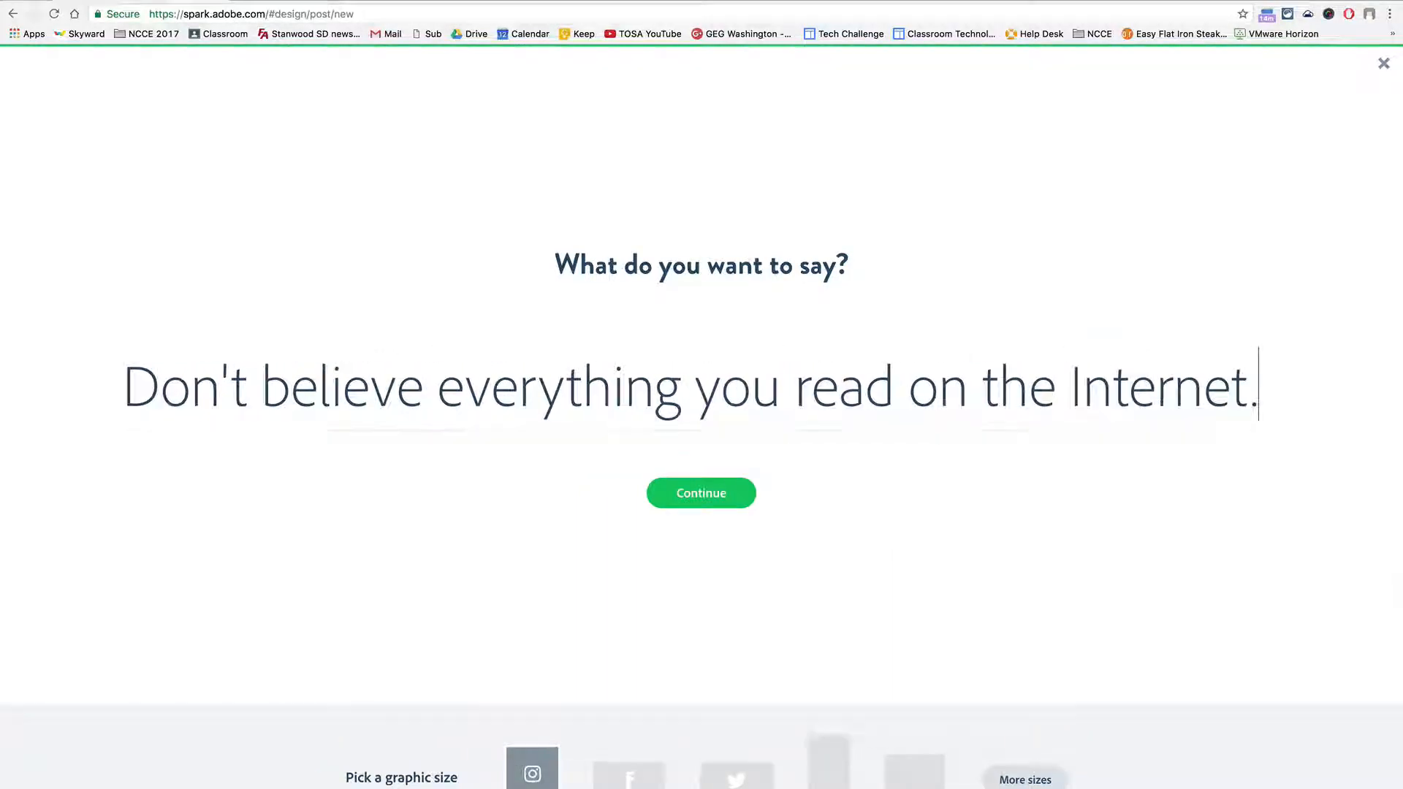
pyautogui.click(707, 433)
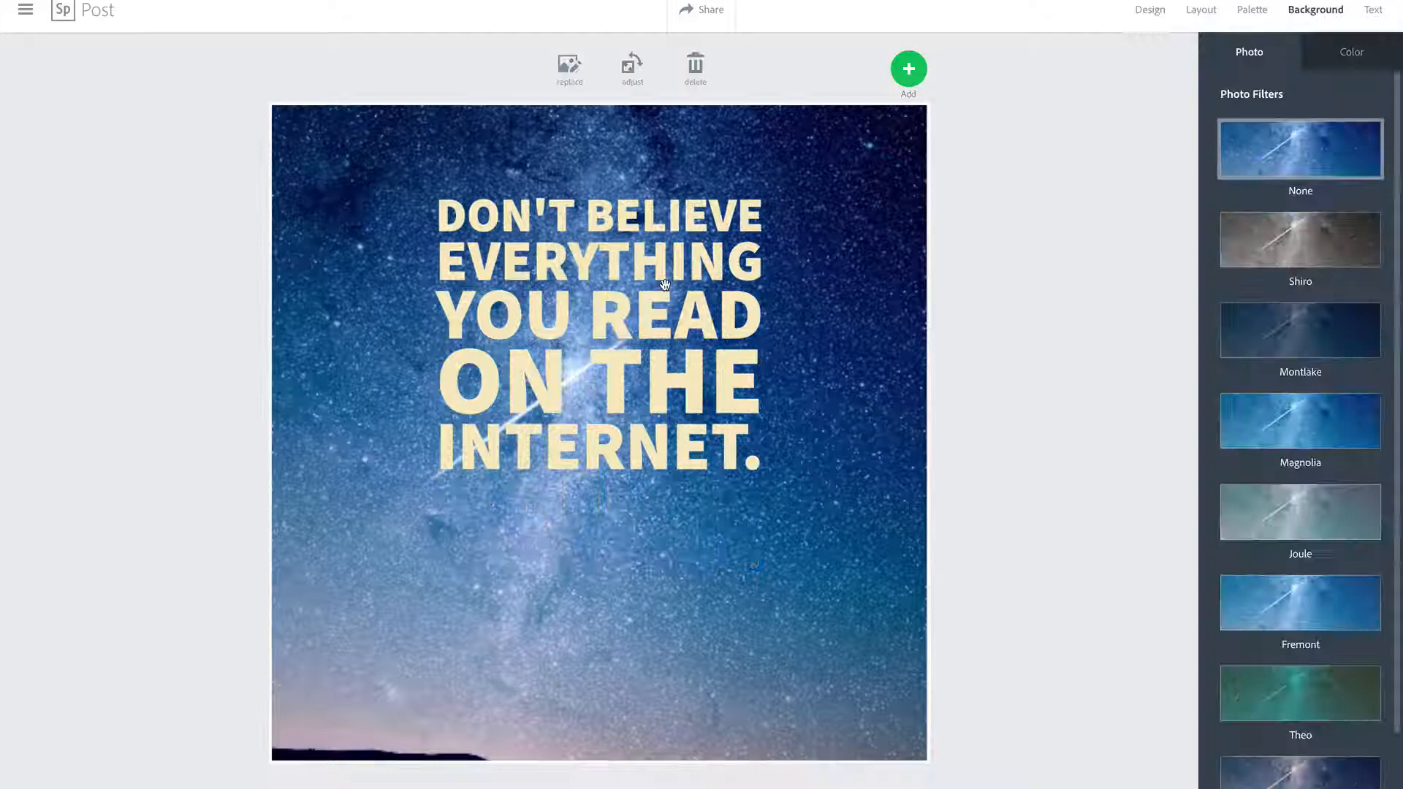
# Step: Move the quote slightly higher on the image and add a second text reading "Abraham Lincoln"
pyautogui.click(666, 285)
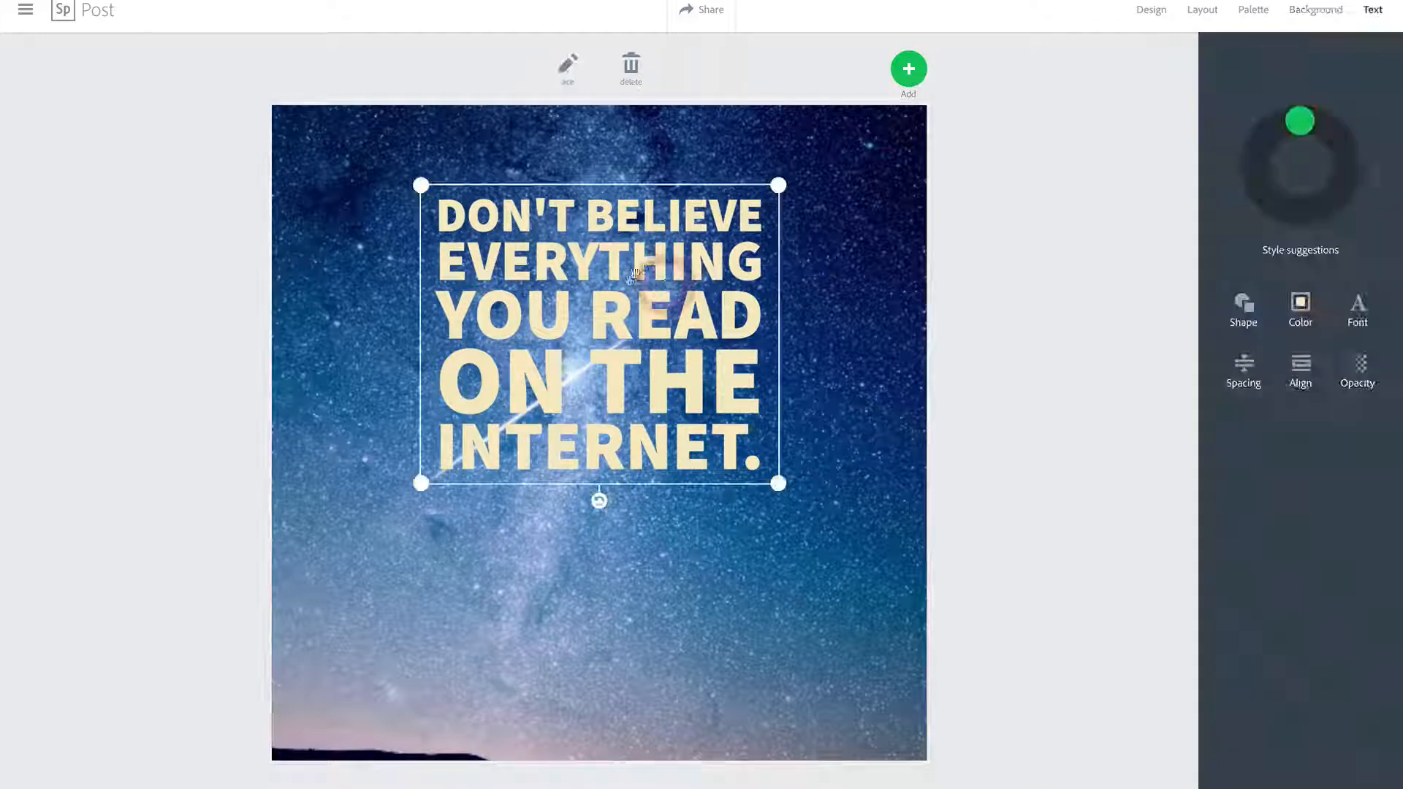
pyautogui.moveTo(636, 274); pyautogui.dragTo(671, 271)
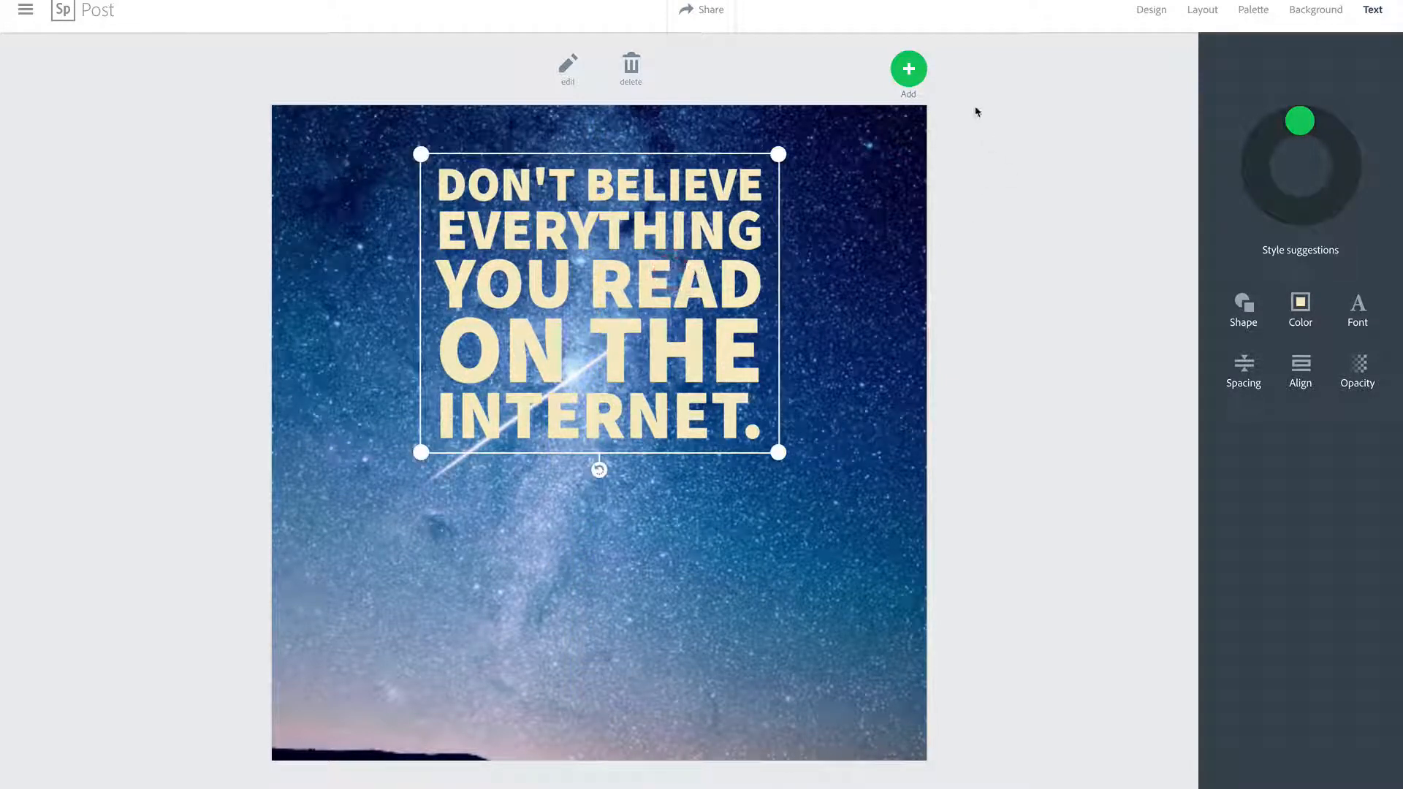
pyautogui.click(910, 71)
pyautogui.click(848, 64)
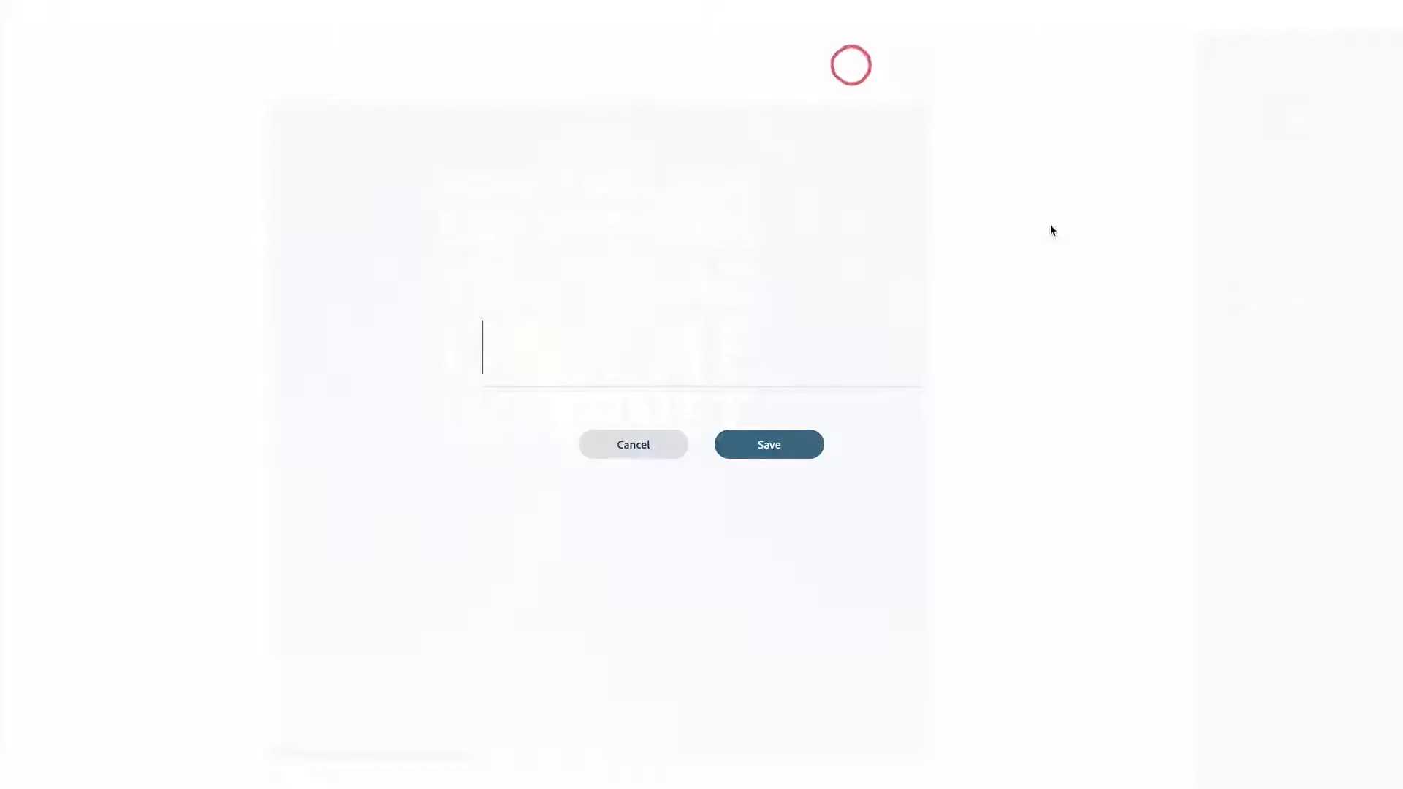
pyautogui.write('Abraham ')
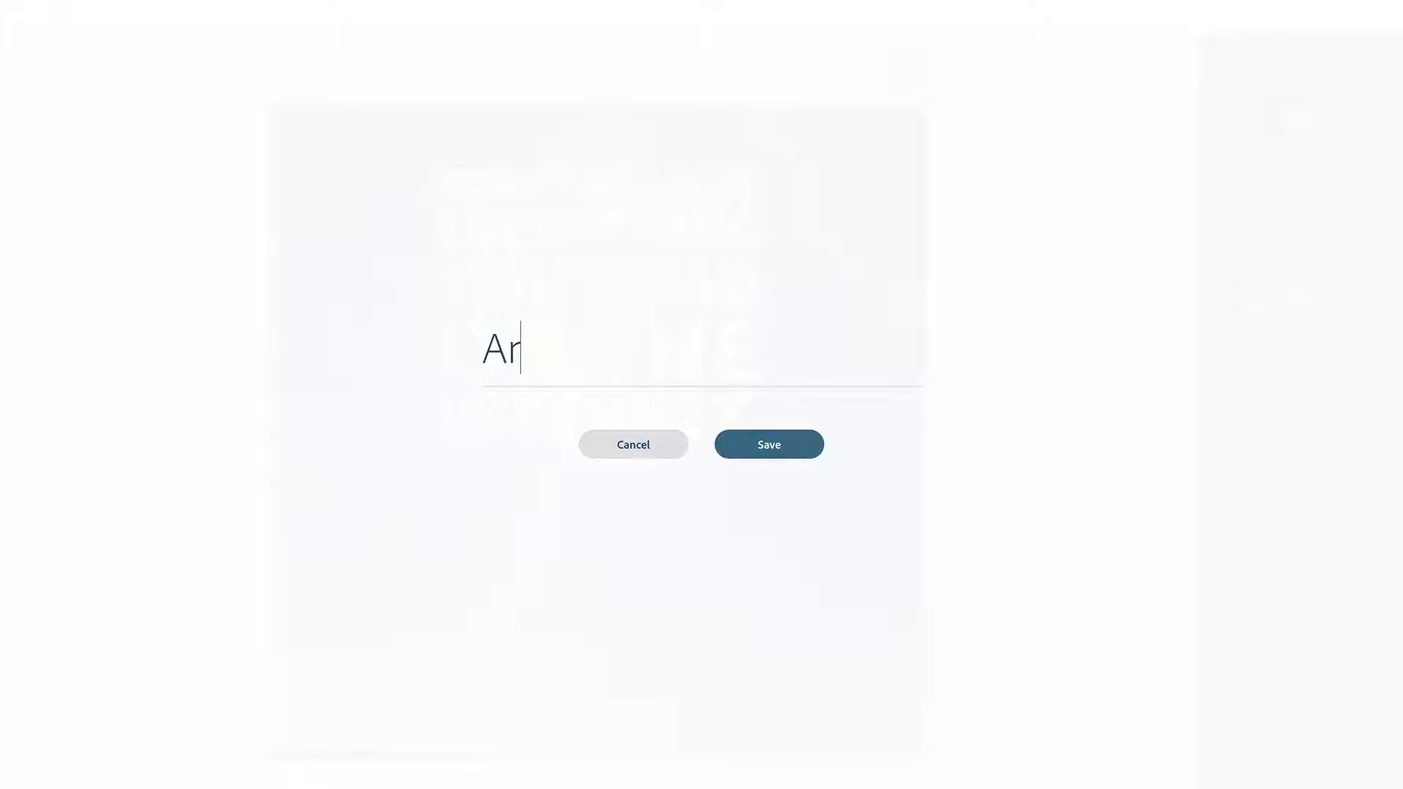
pyautogui.write('Lincoln')
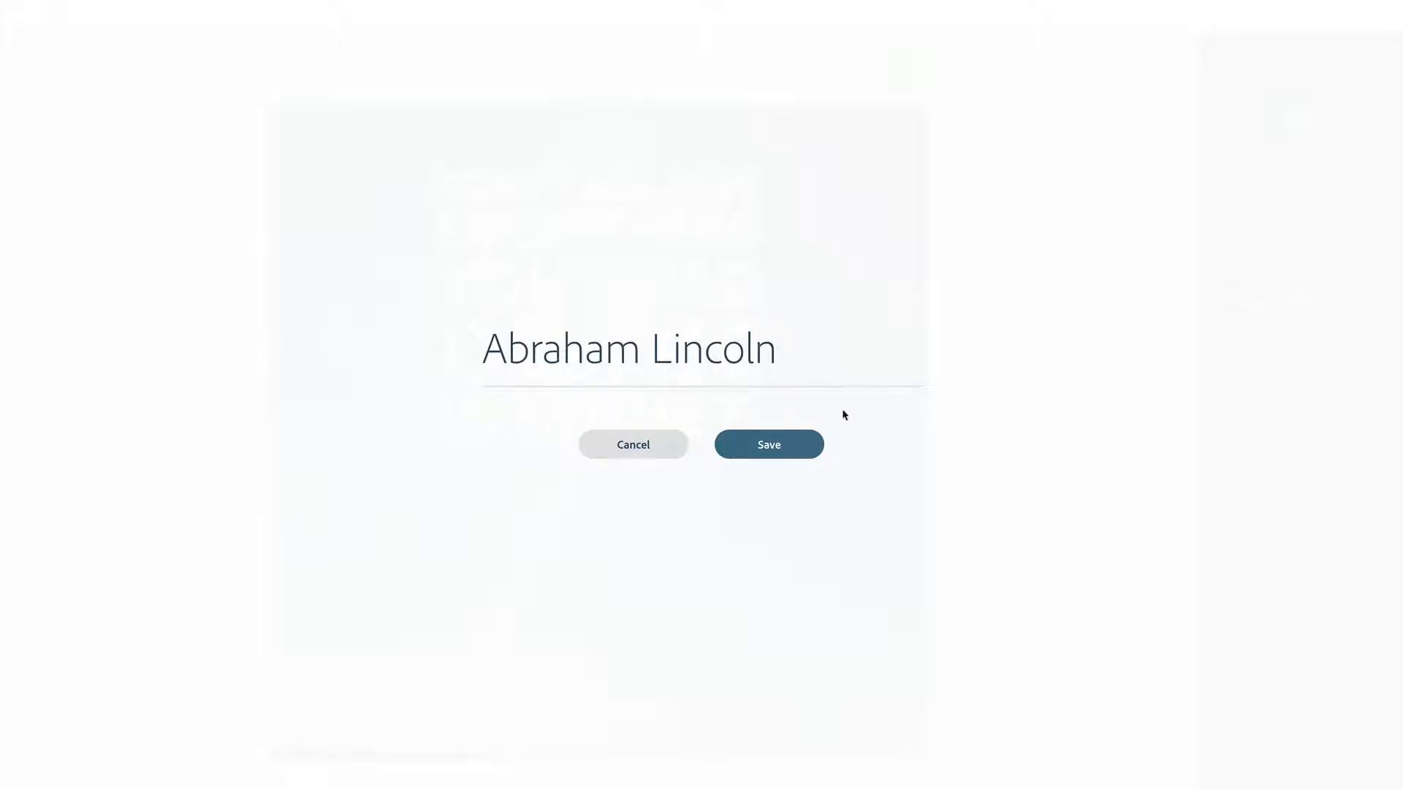
pyautogui.click(779, 446)
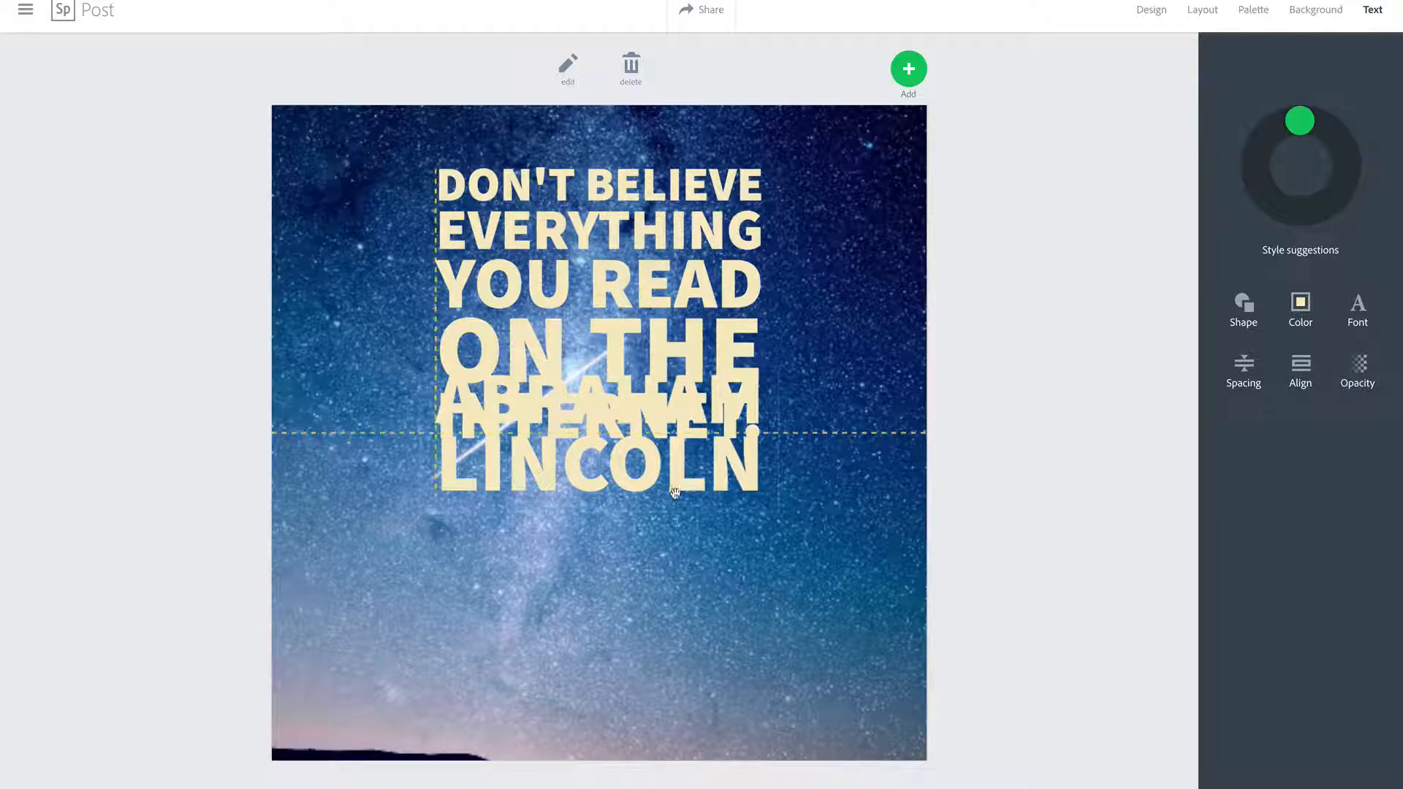
# Step: Place the "Abraham Lincoln" text centred near the image's lower edge and shrink it to fit on a single line
pyautogui.moveTo(667, 610); pyautogui.dragTo(664, 661)
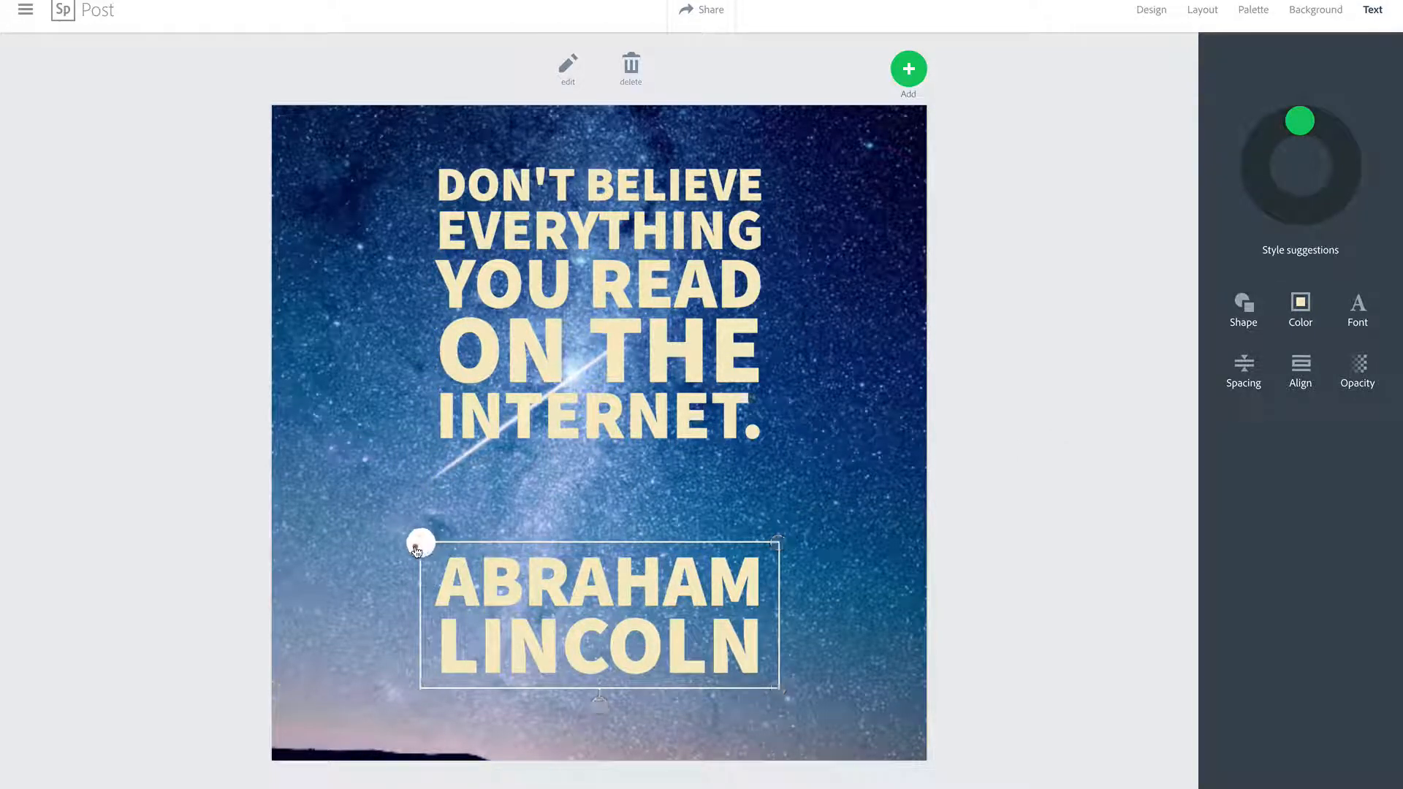
pyautogui.moveTo(421, 542); pyautogui.dragTo(348, 614)
pyautogui.moveTo(616, 647); pyautogui.dragTo(632, 646)
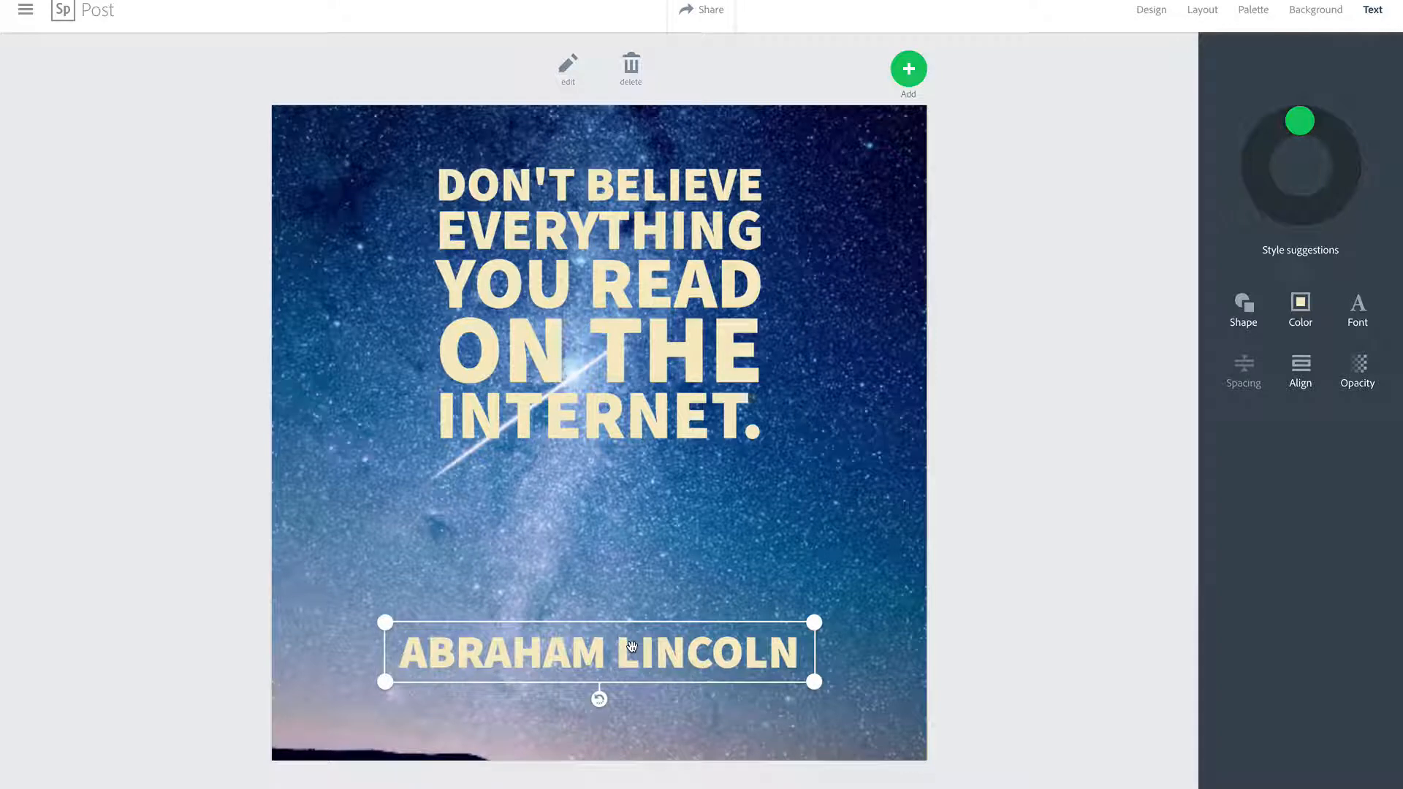
pyautogui.click(1020, 328)
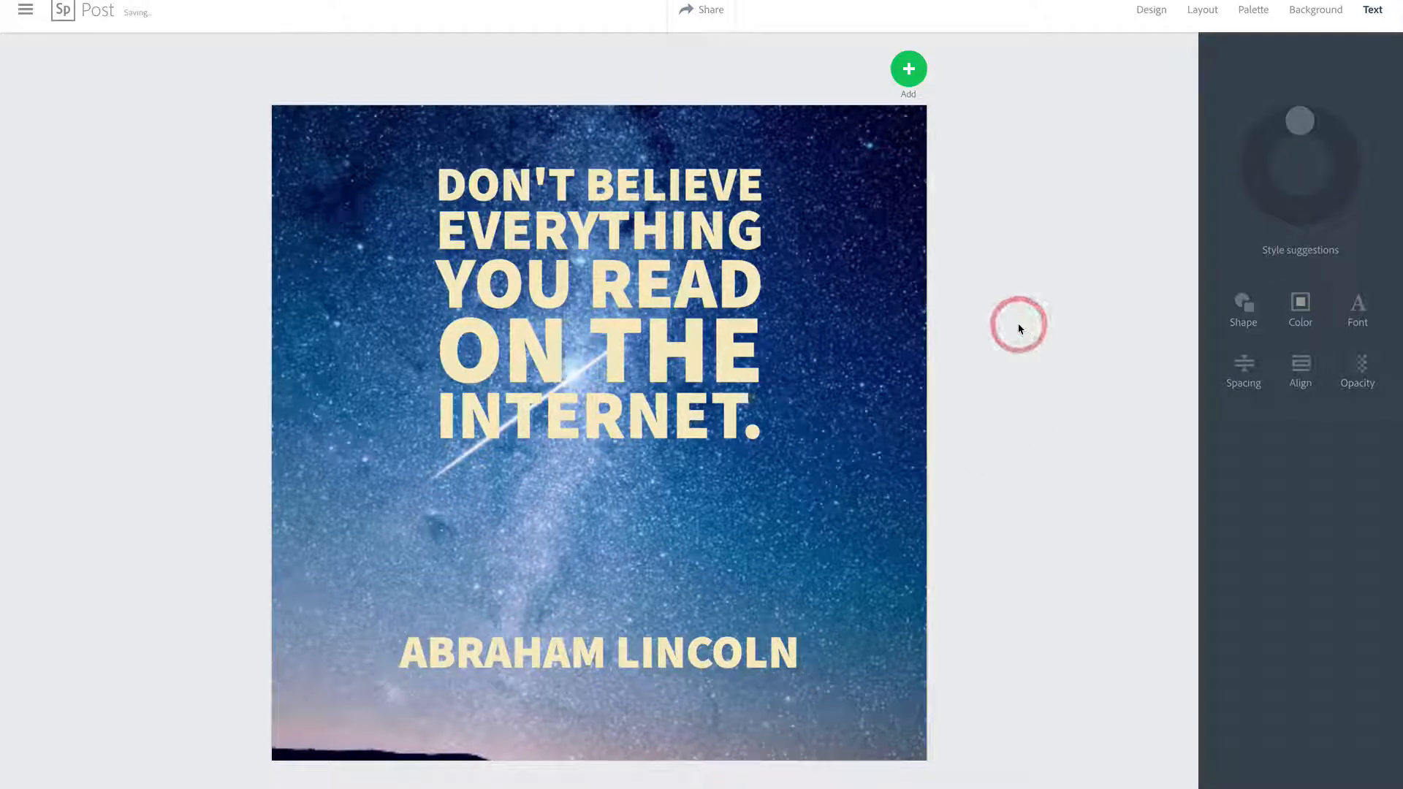
# Step: Browse the suggested design filters and apply the "Happy First Day of Spring" filter to the post
pyautogui.click(1147, 13)
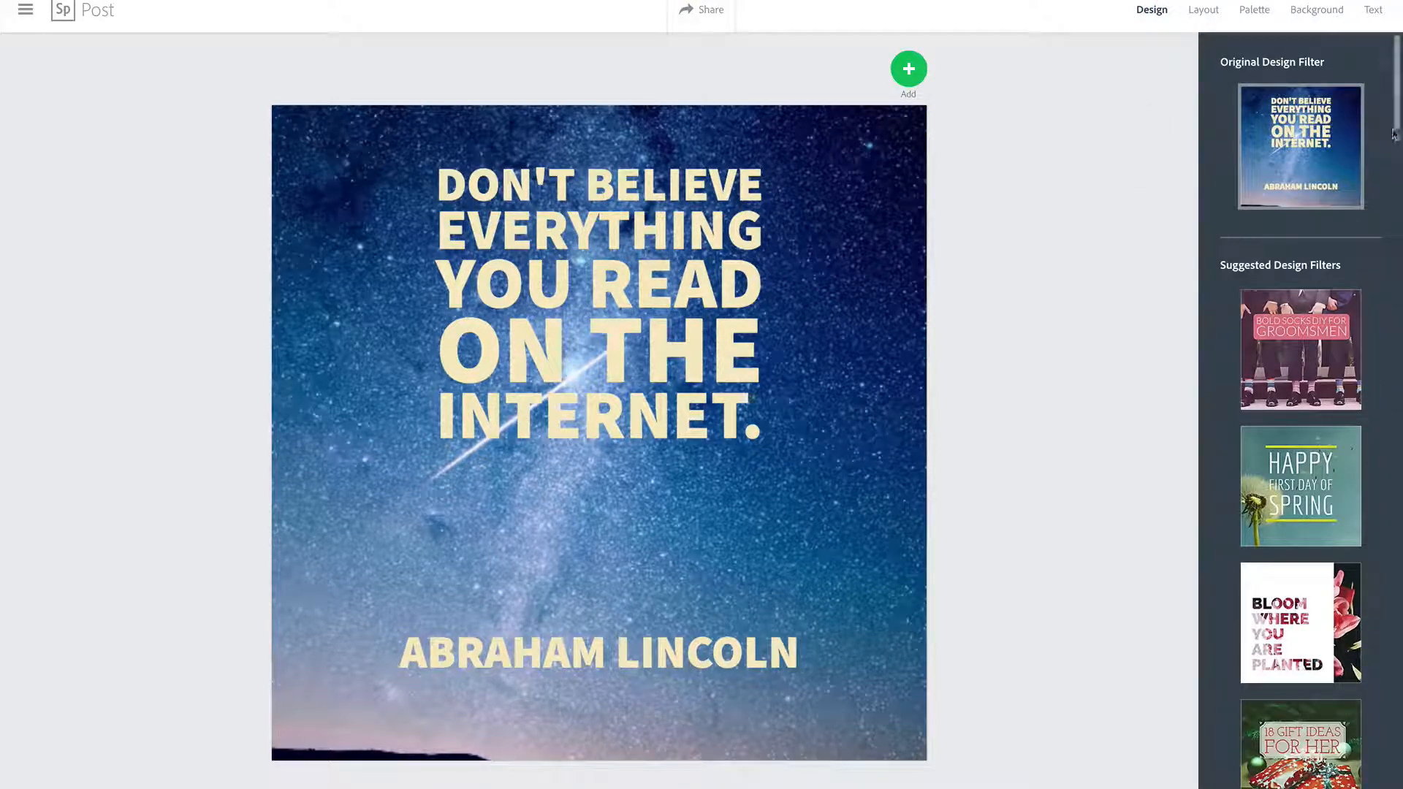
pyautogui.scroll(-6, 1388, 182)
pyautogui.moveTo(1396, 196); pyautogui.dragTo(1401, 281)
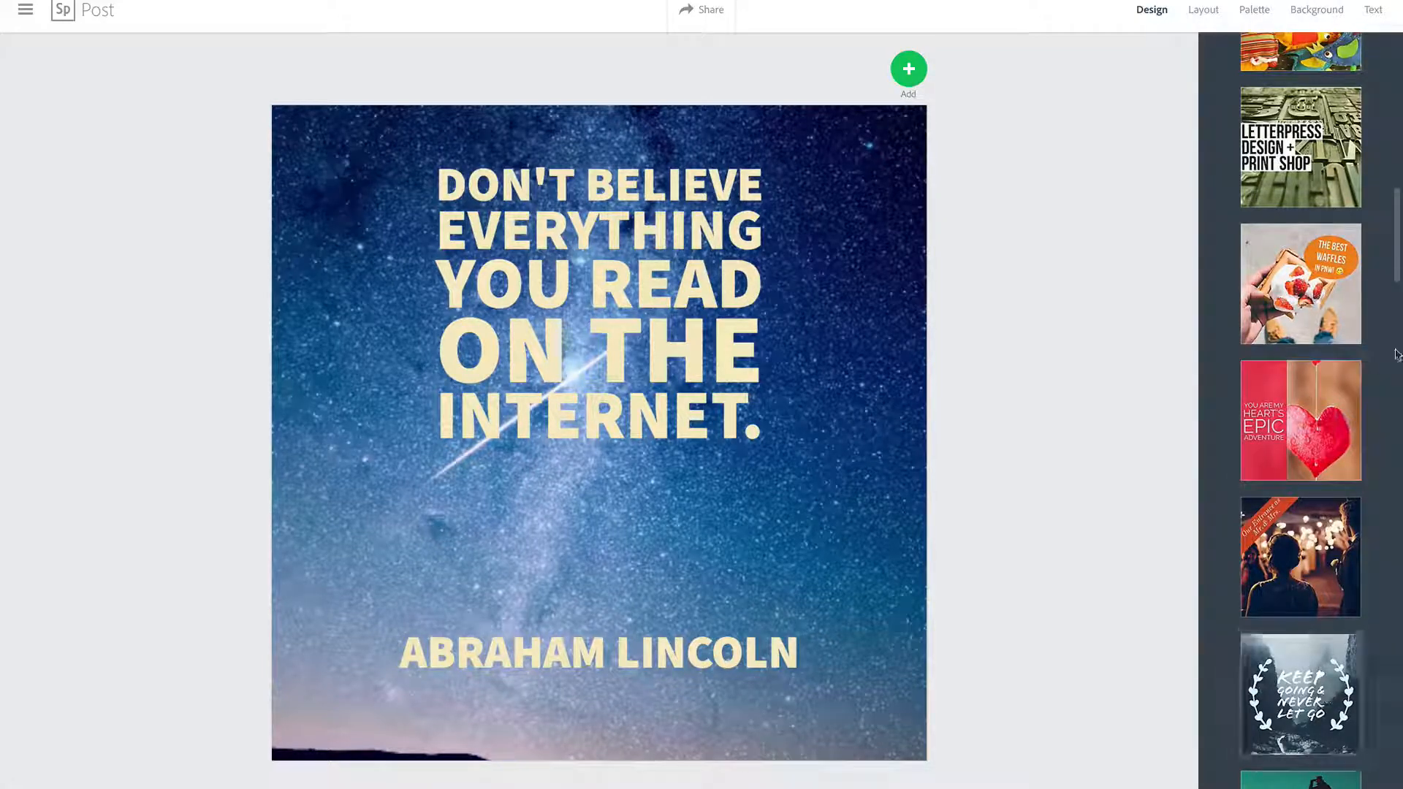
pyautogui.moveTo(1397, 274); pyautogui.dragTo(1389, 142)
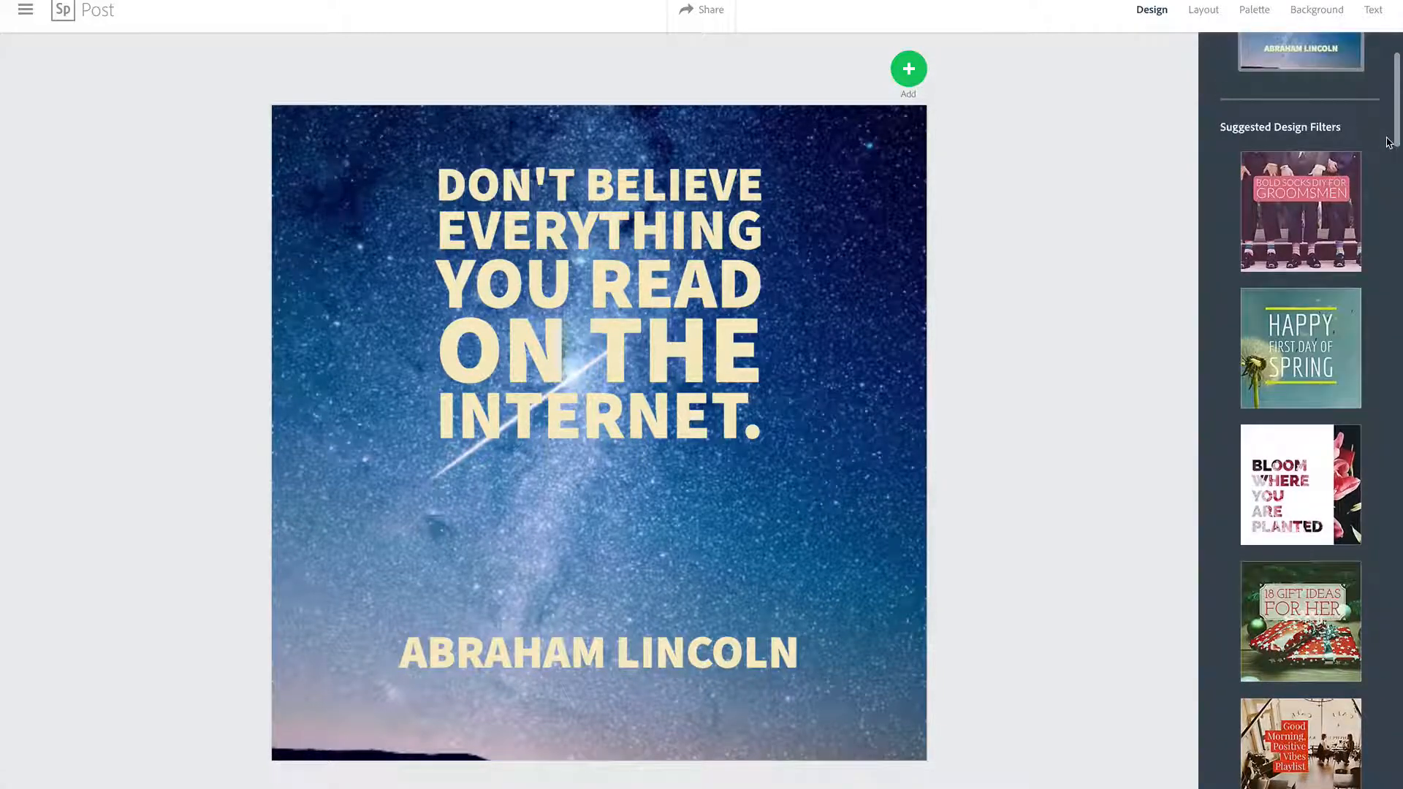
pyautogui.click(1309, 364)
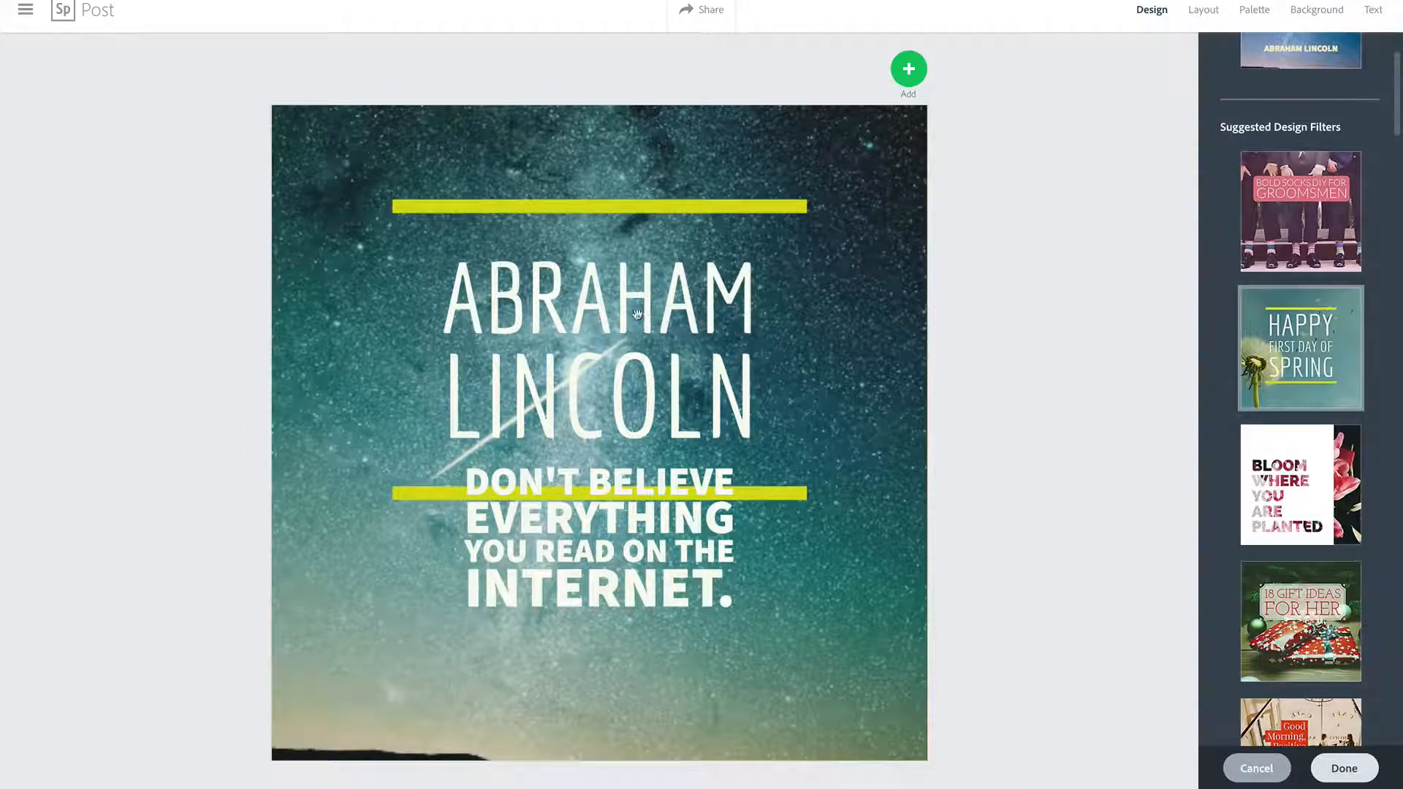
# Step: Rearrange the texts so the quote is centred above the yellow-lined "Abraham Lincoln" text
pyautogui.moveTo(637, 314); pyautogui.dragTo(731, 479)
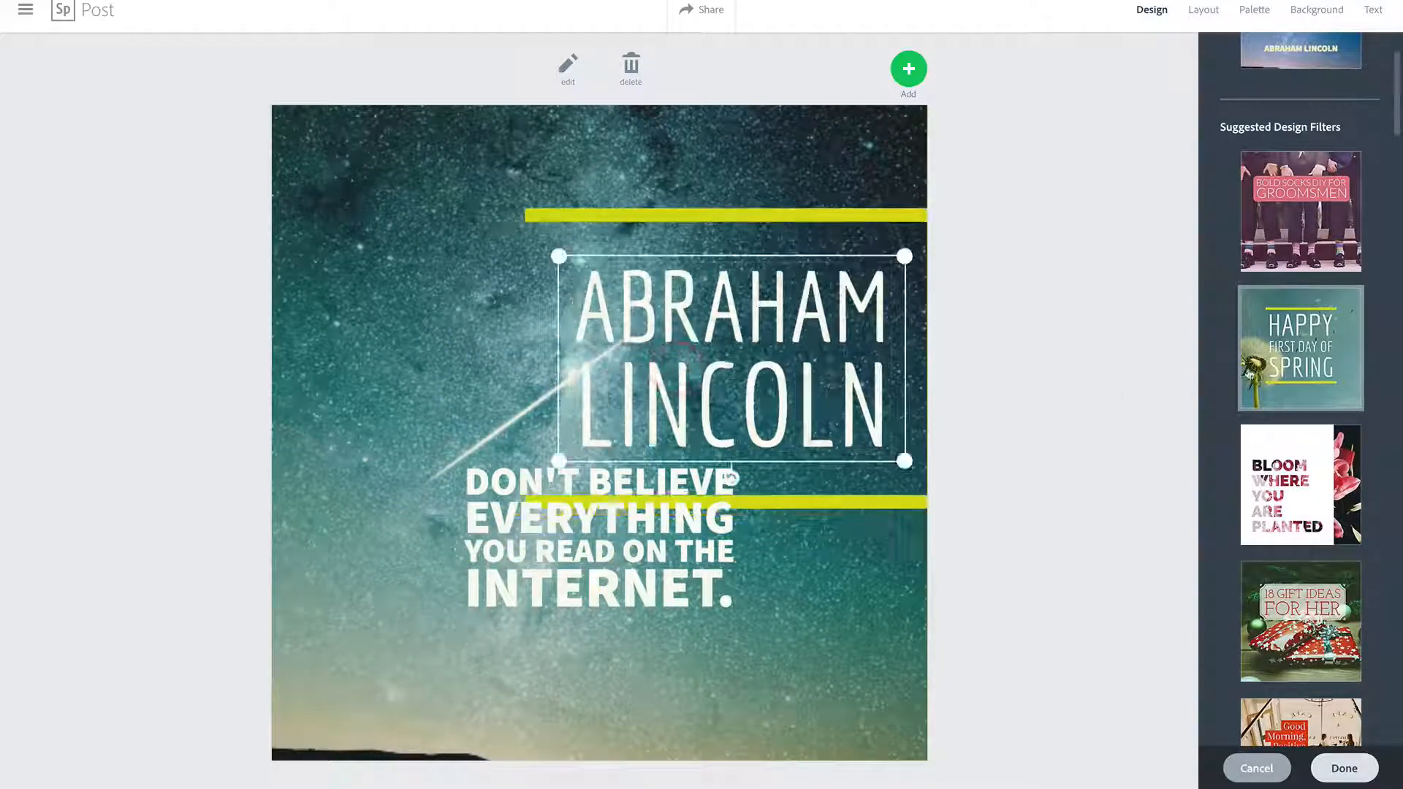
pyautogui.click(517, 539)
pyautogui.moveTo(547, 457); pyautogui.dragTo(411, 224)
pyautogui.moveTo(677, 348); pyautogui.dragTo(576, 426)
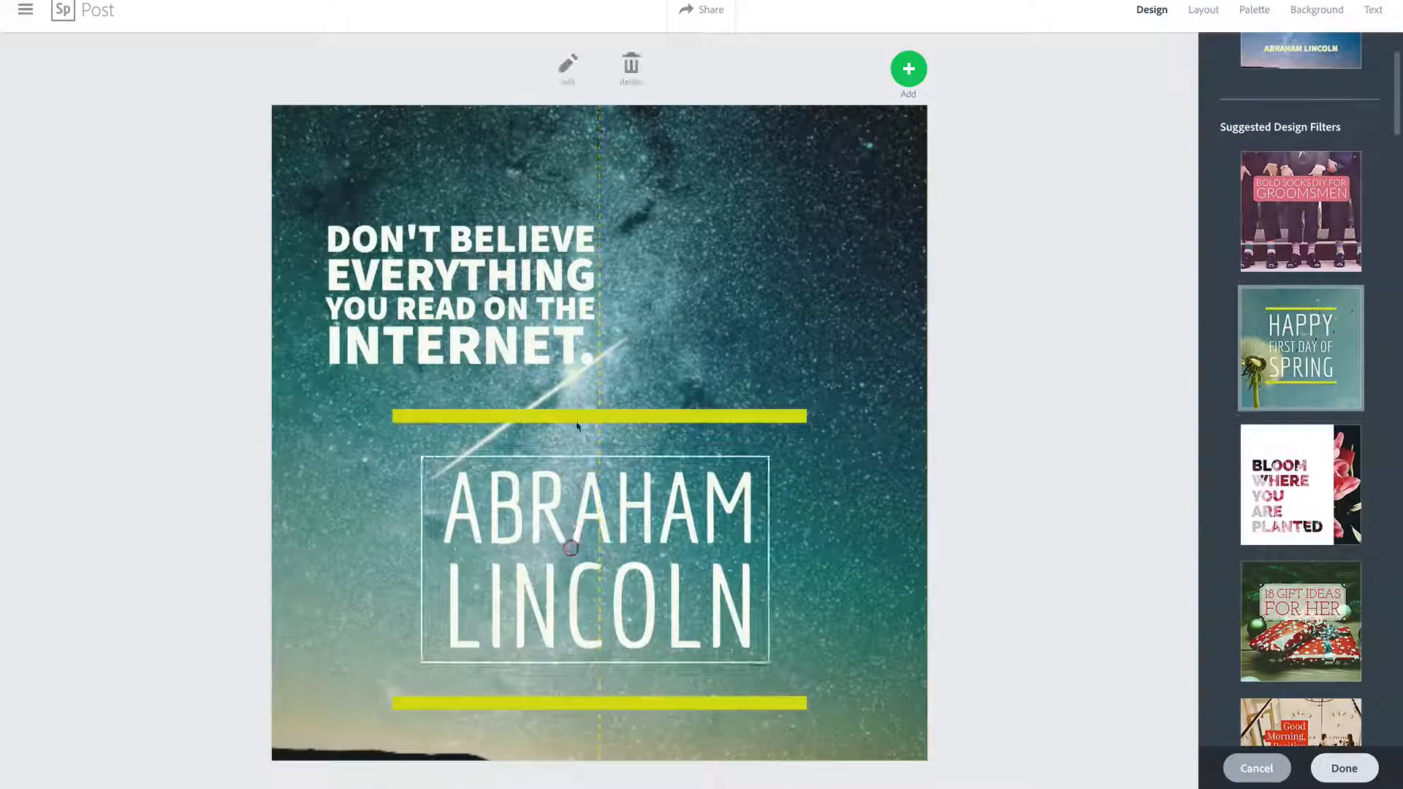
pyautogui.moveTo(548, 287); pyautogui.dragTo(666, 250)
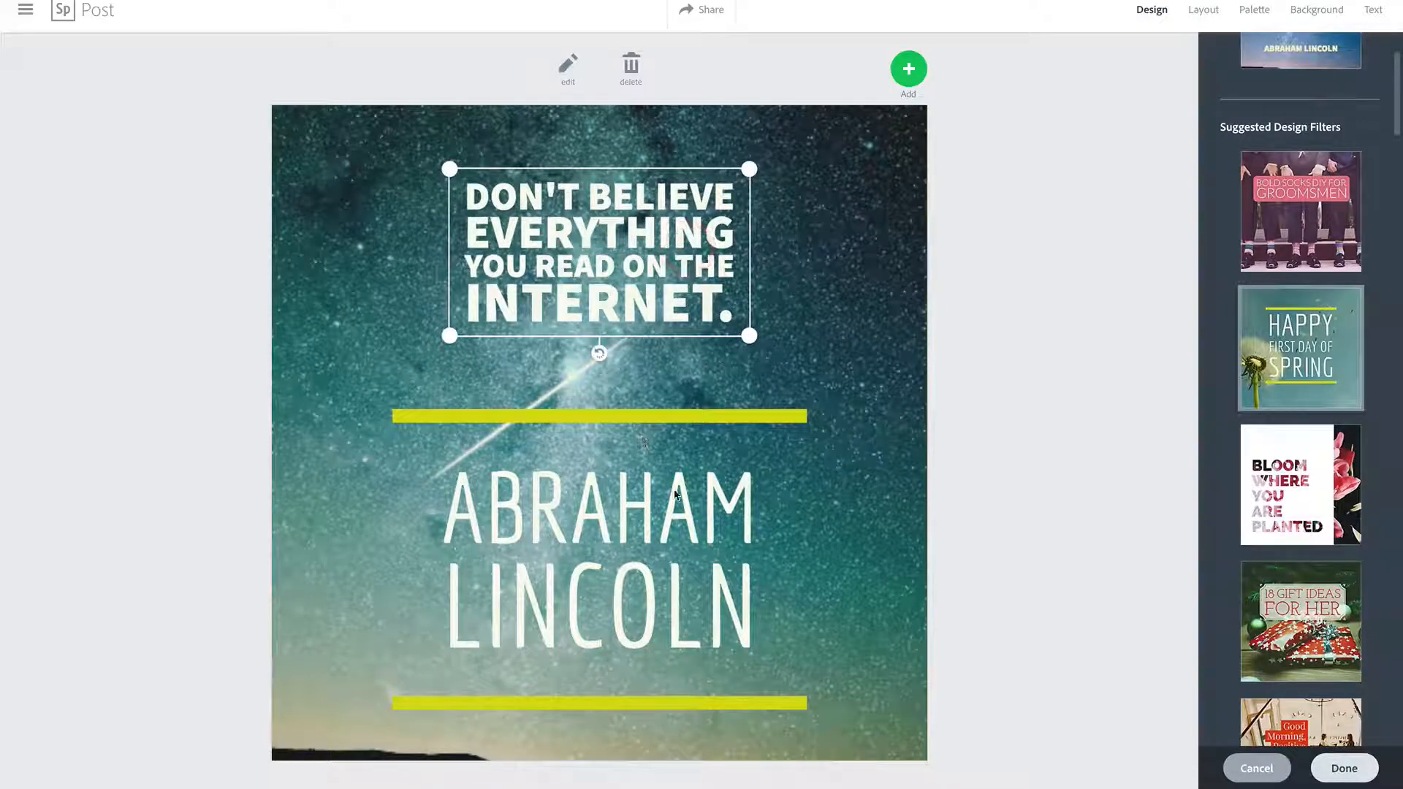
# Step: Try the "Bloom Where You Are Planted" and "18 Gift Ideas for Her" design filters, and settle on "Bold Socks DIY for Groomsmen"
pyautogui.click(1301, 192)
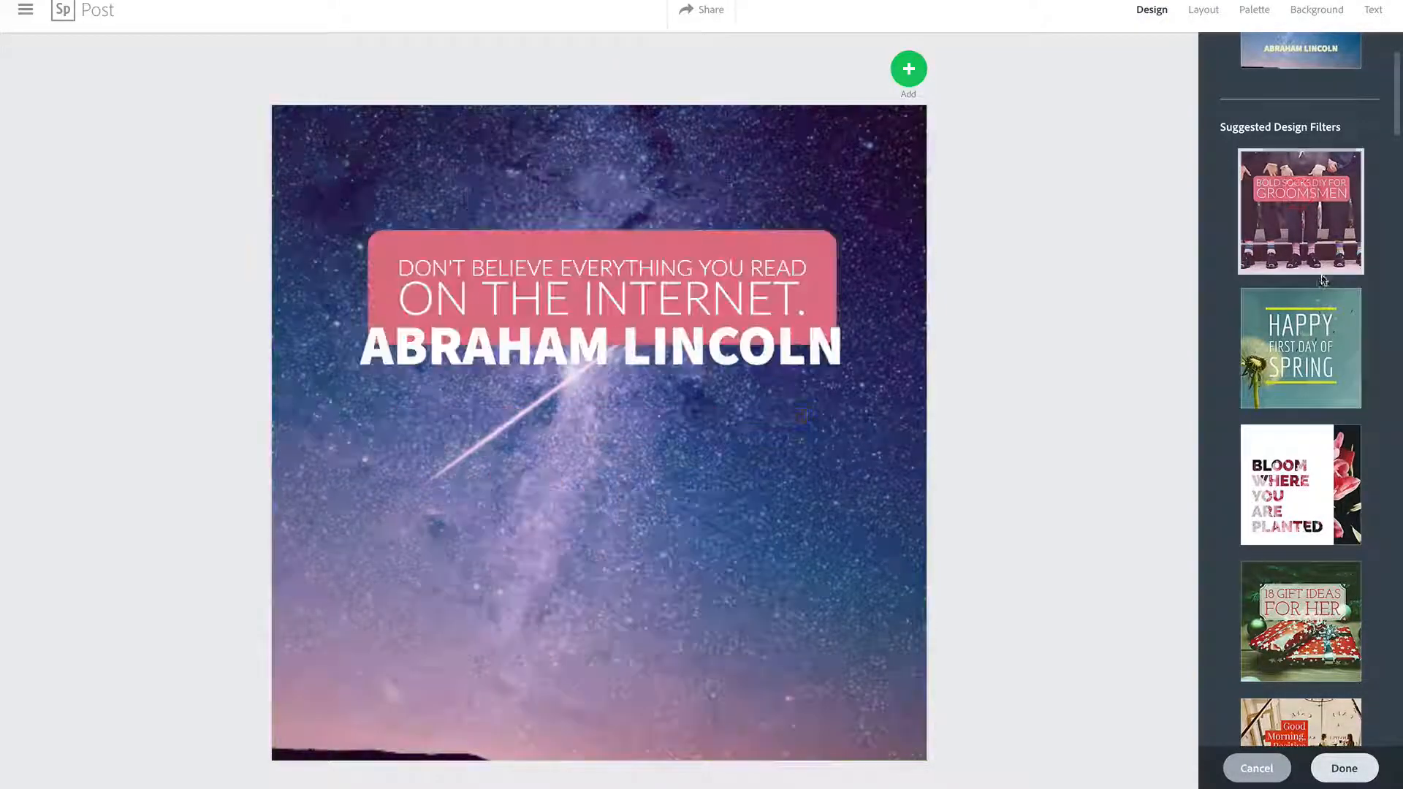
pyautogui.click(1306, 495)
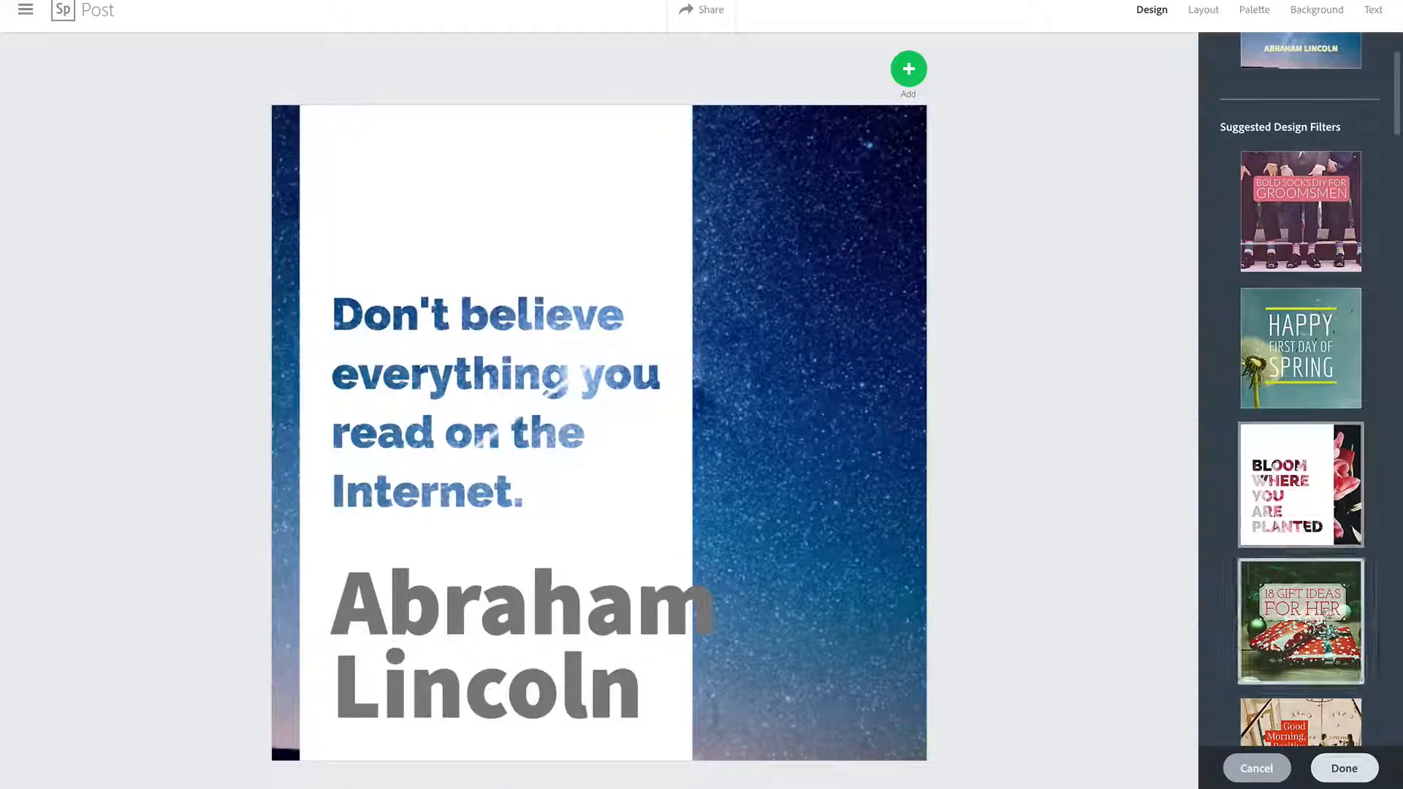
pyautogui.click(1314, 636)
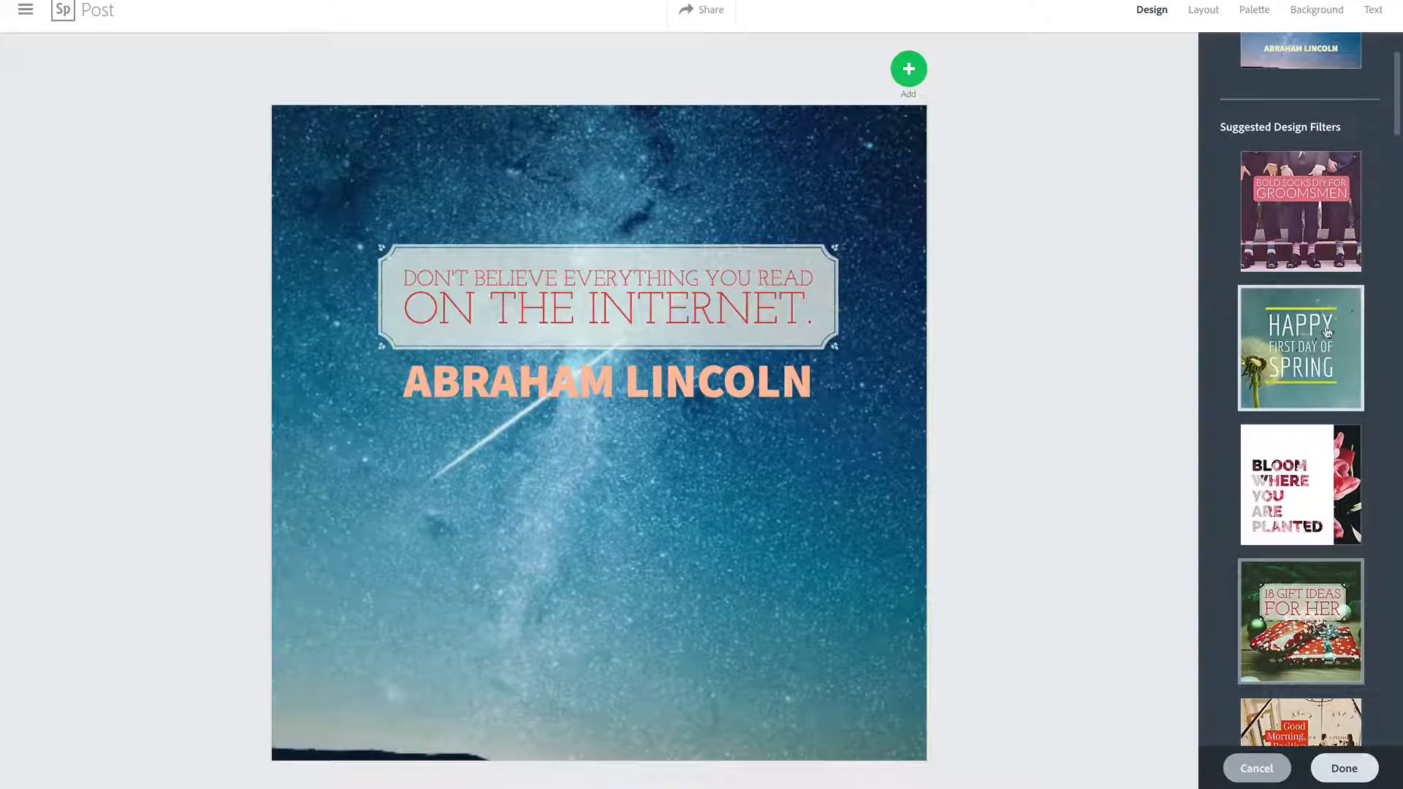
pyautogui.click(1321, 218)
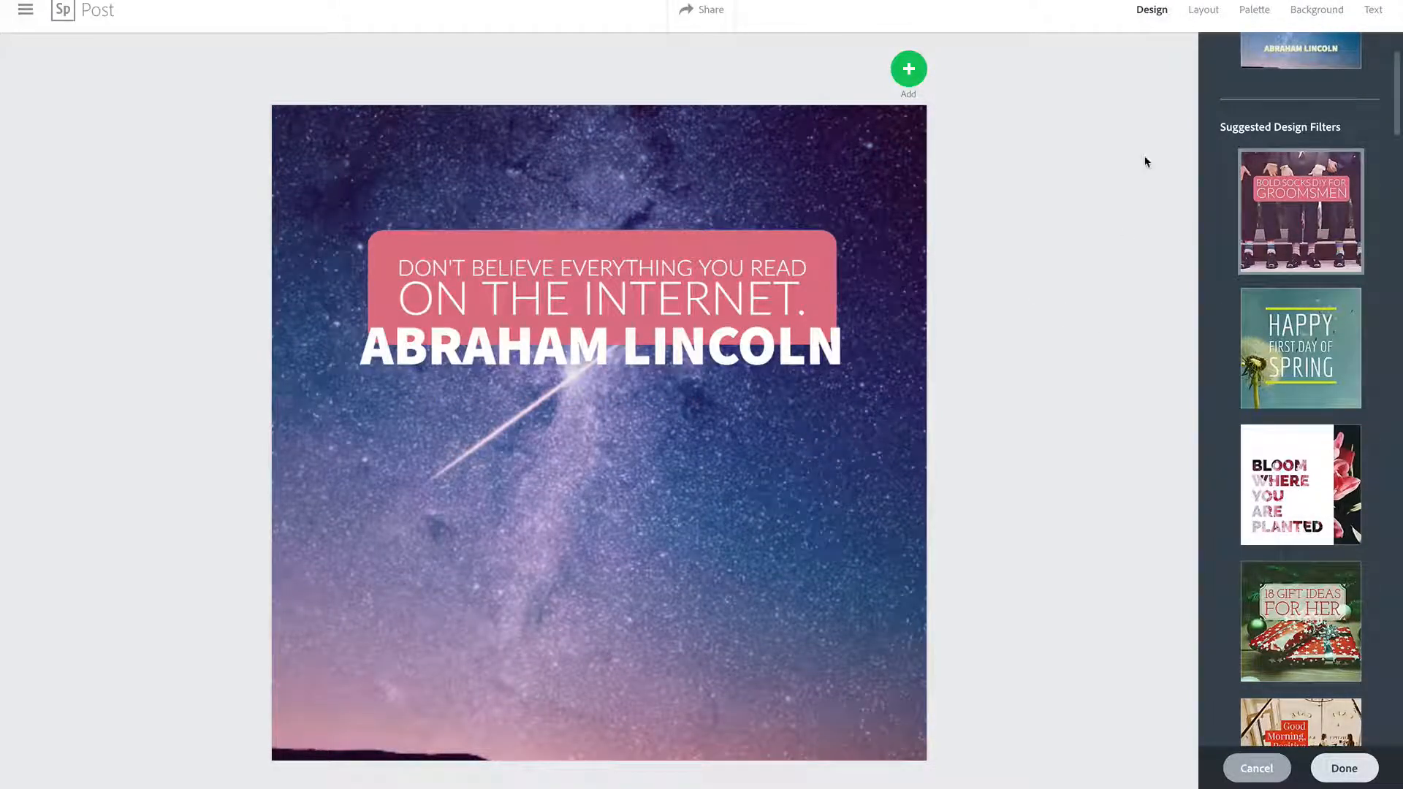
pyautogui.scroll(2, 1396, 80)
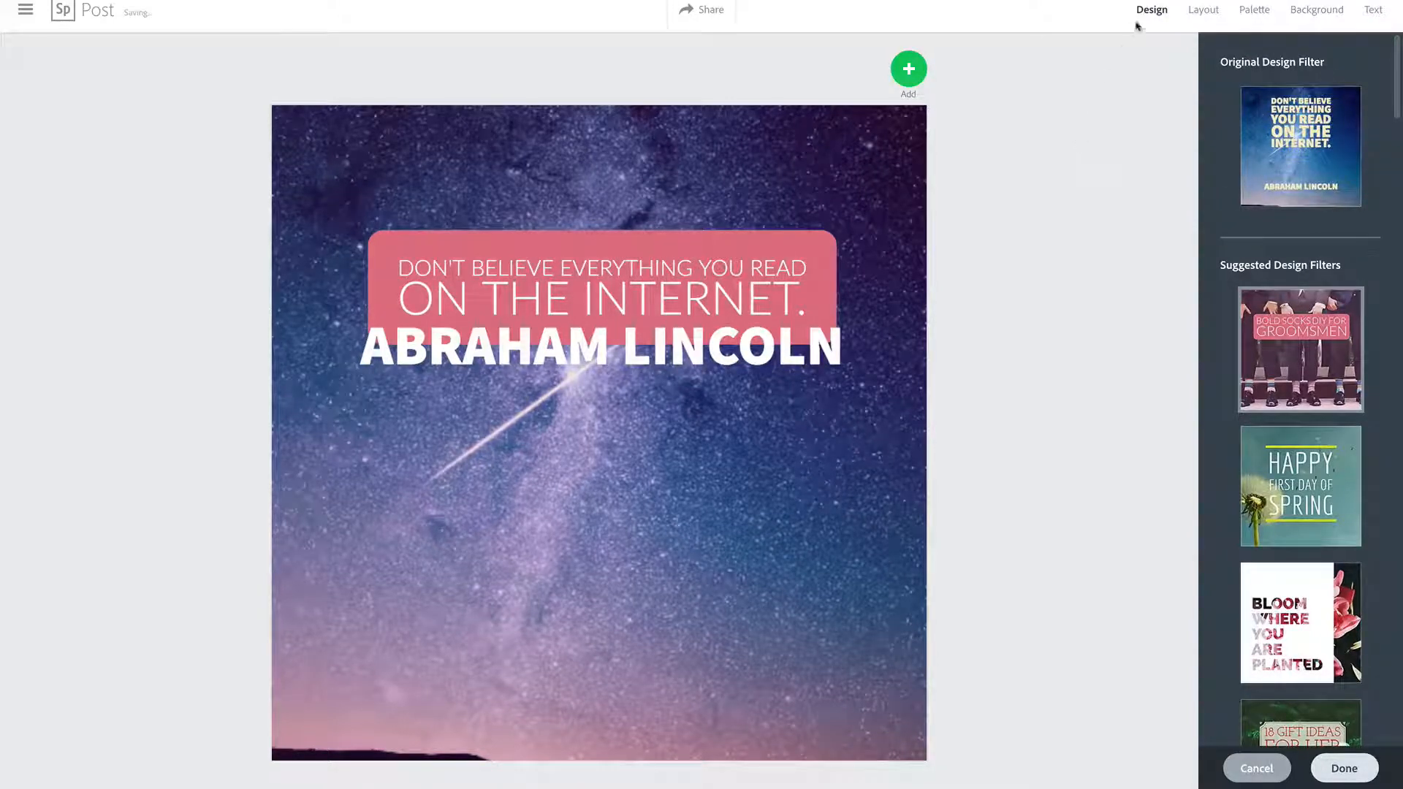
# Step: Try the Banner layouts on the post: vertical band, horizontal band and centred square
pyautogui.click(1202, 10)
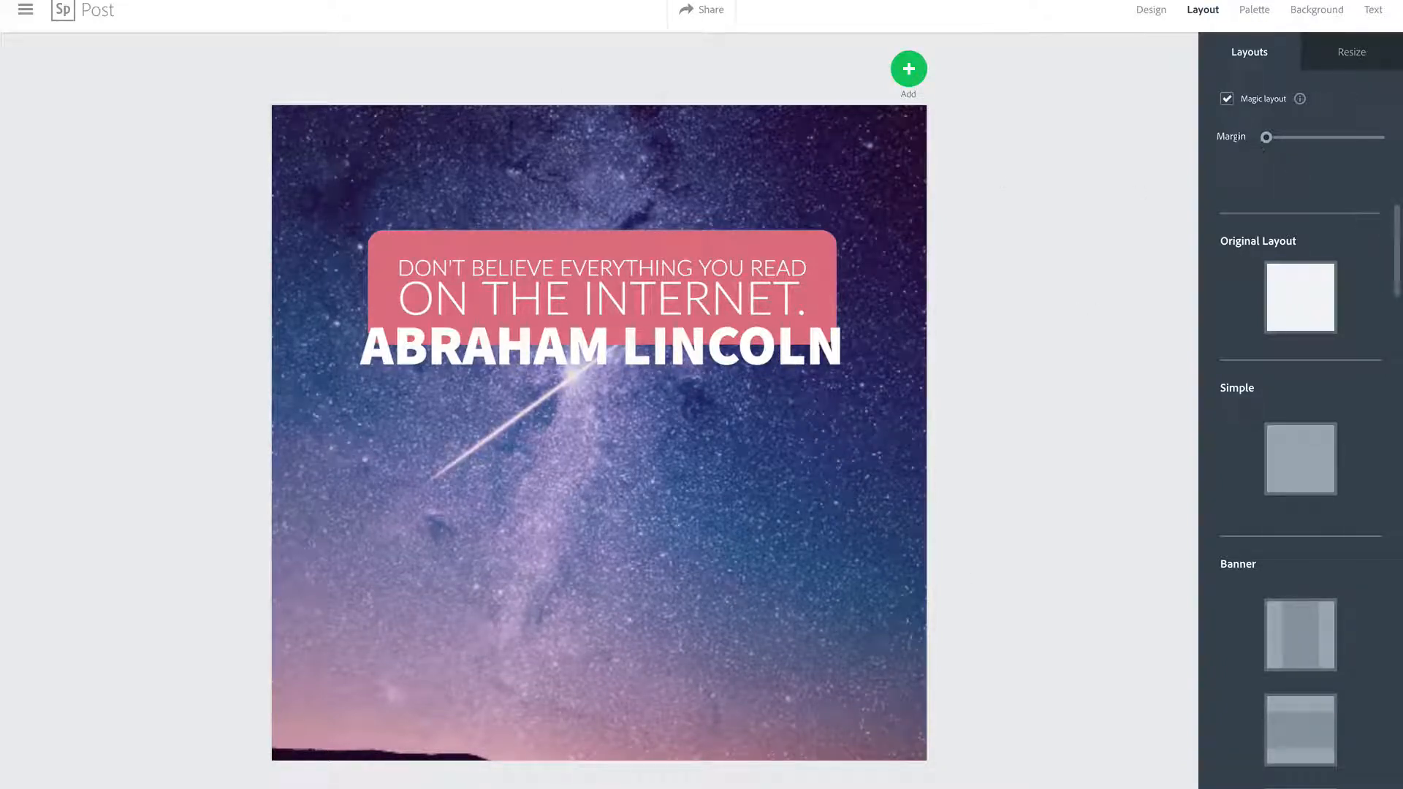
pyautogui.moveTo(1269, 142)
pyautogui.mouseDown()
pyautogui.moveTo(1319, 141)
pyautogui.moveTo(1243, 137)
pyautogui.mouseUp()
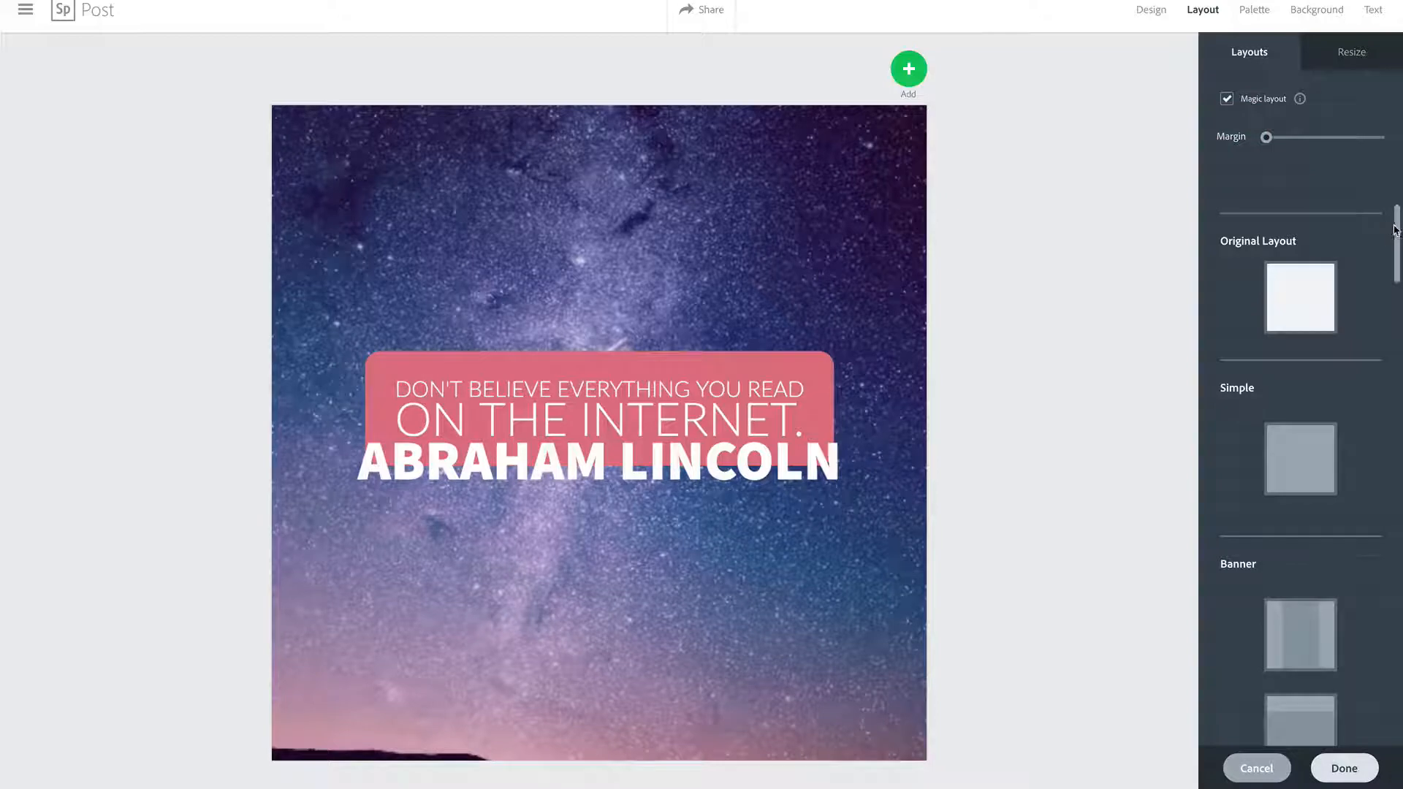
pyautogui.moveTo(1392, 227); pyautogui.dragTo(1392, 274)
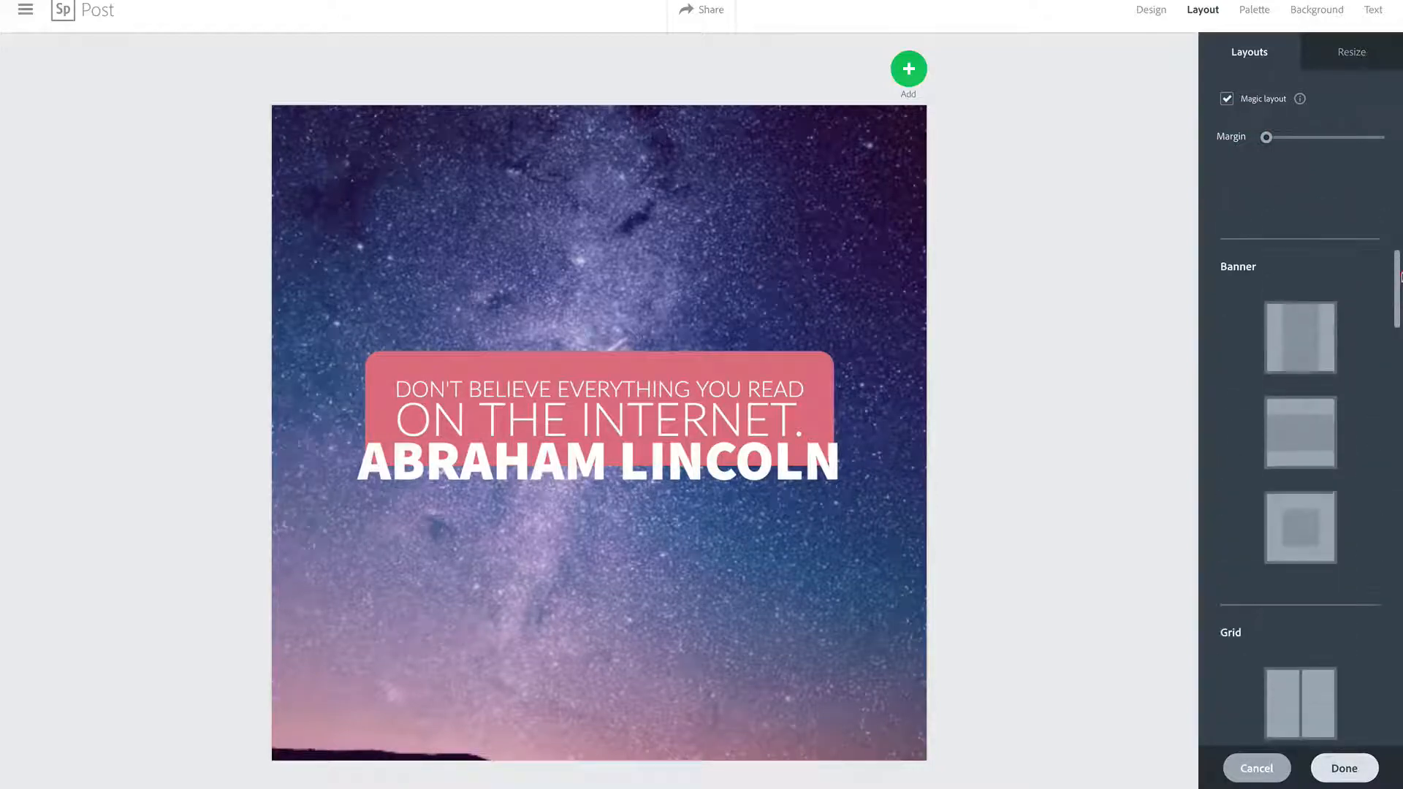
pyautogui.click(1301, 326)
pyautogui.click(1290, 437)
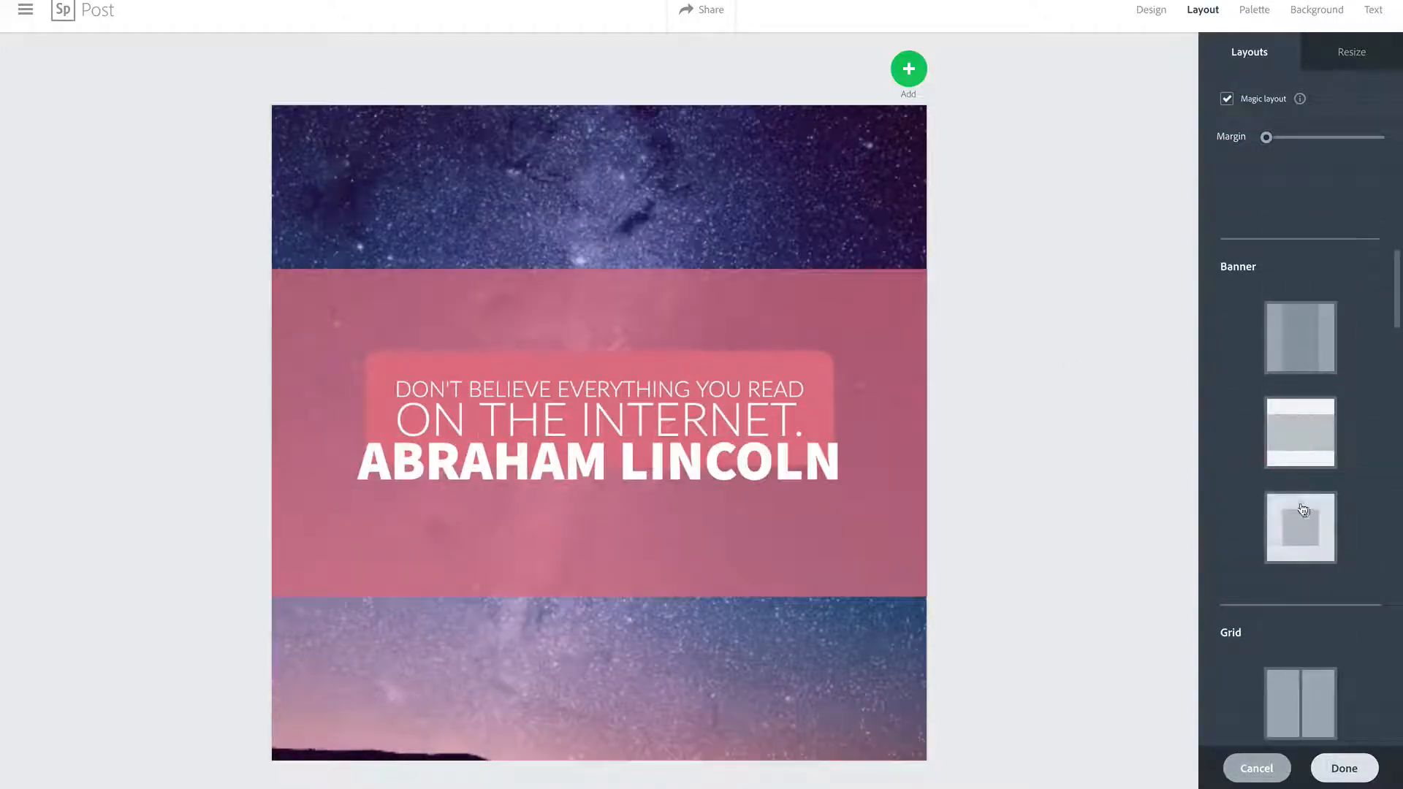
pyautogui.click(1310, 528)
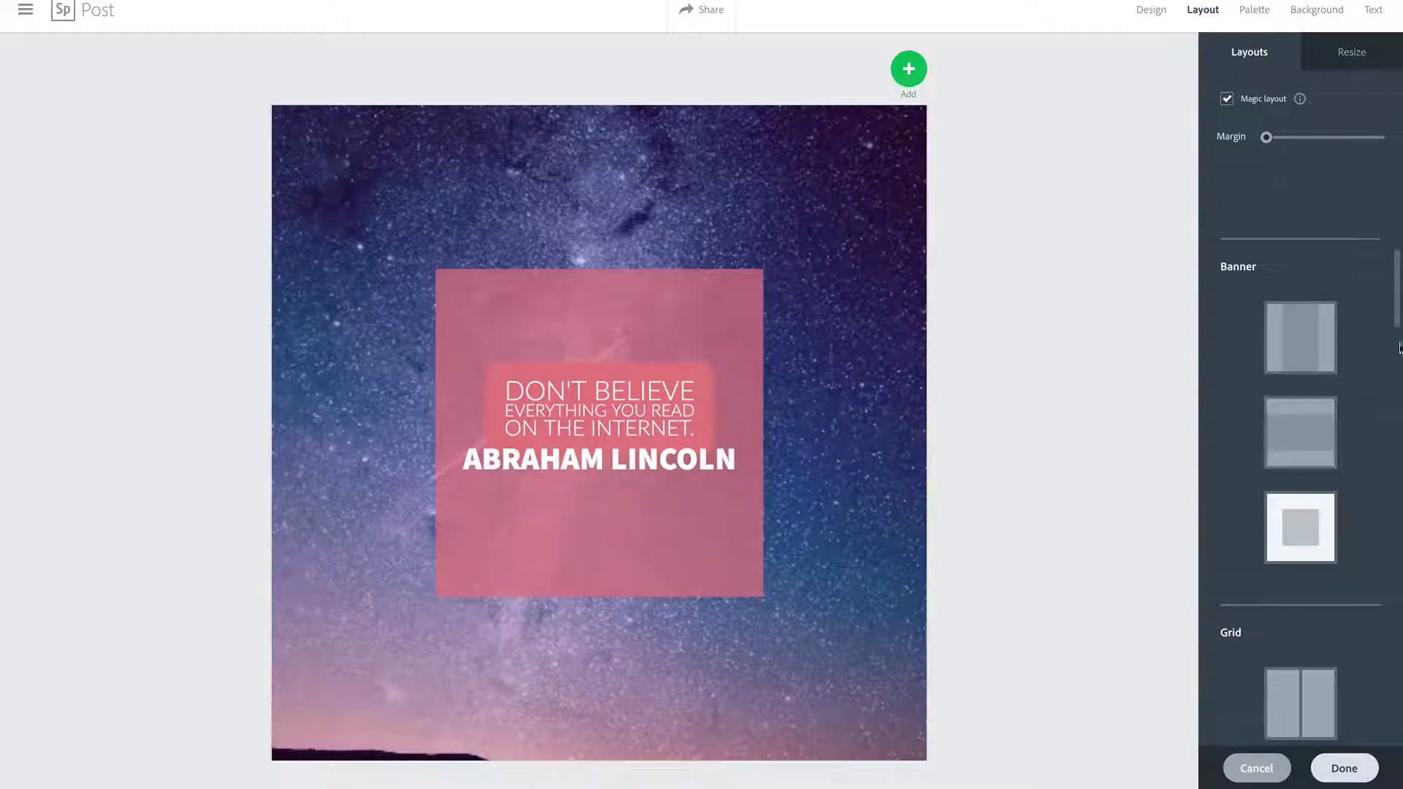
# Step: Apply the Grid layout that splits the post into equal upper and lower halves
pyautogui.moveTo(1400, 347); pyautogui.dragTo(1399, 427)
pyautogui.click(1305, 229)
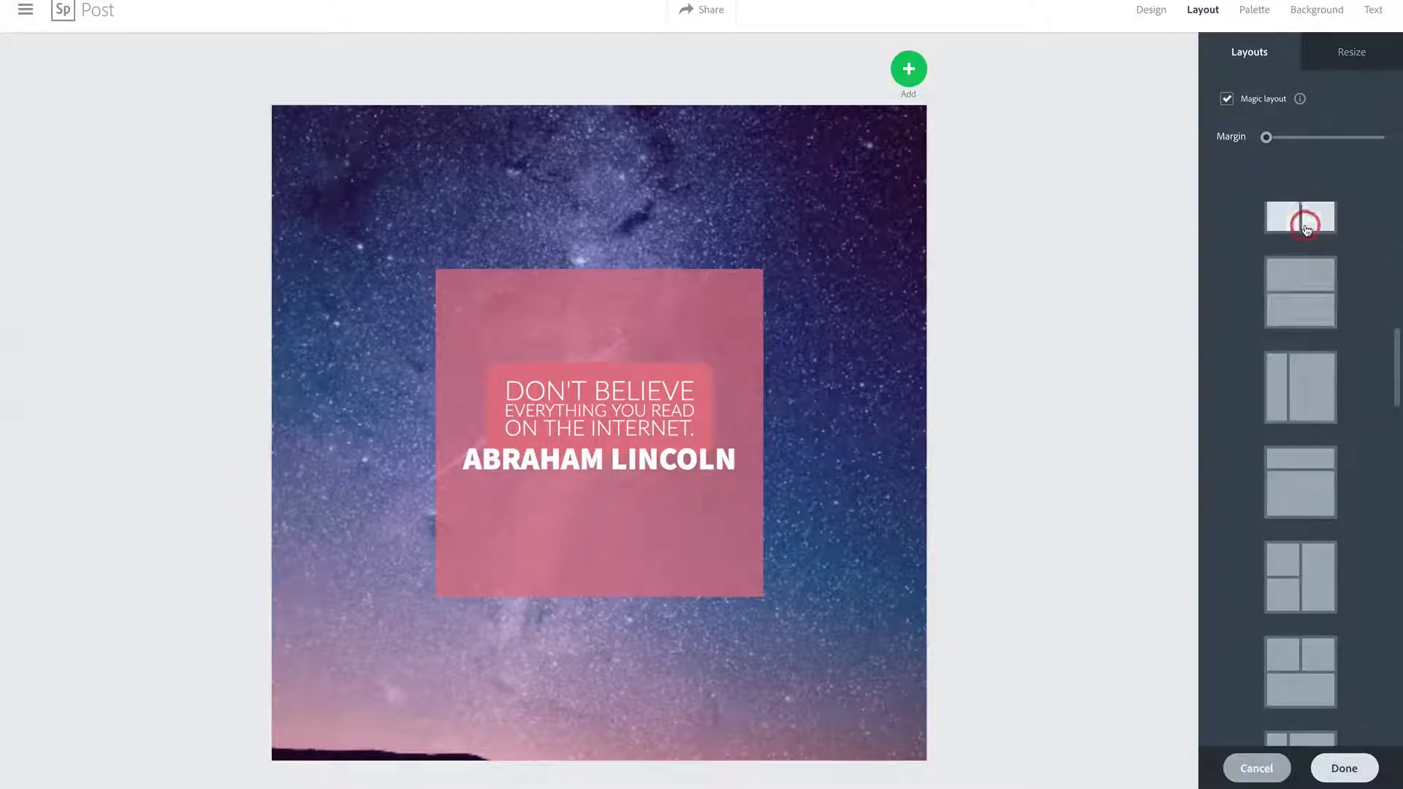
pyautogui.click(1305, 289)
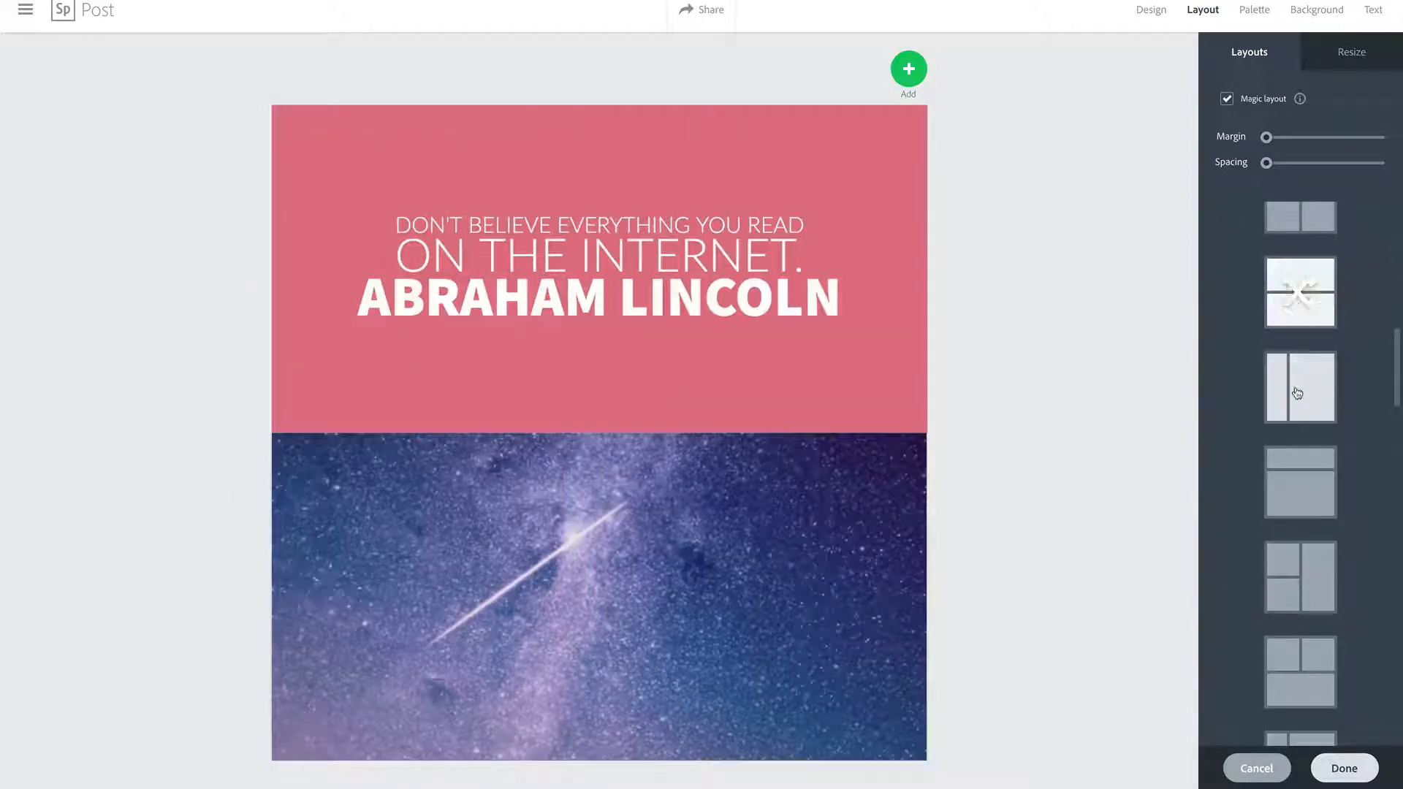
# Step: Try the three-cell Grid layout with two stacked cells beside a tall one, and shuffle its contents until the photo fills the upper-left cell
pyautogui.click(1297, 394)
pyautogui.click(1297, 570)
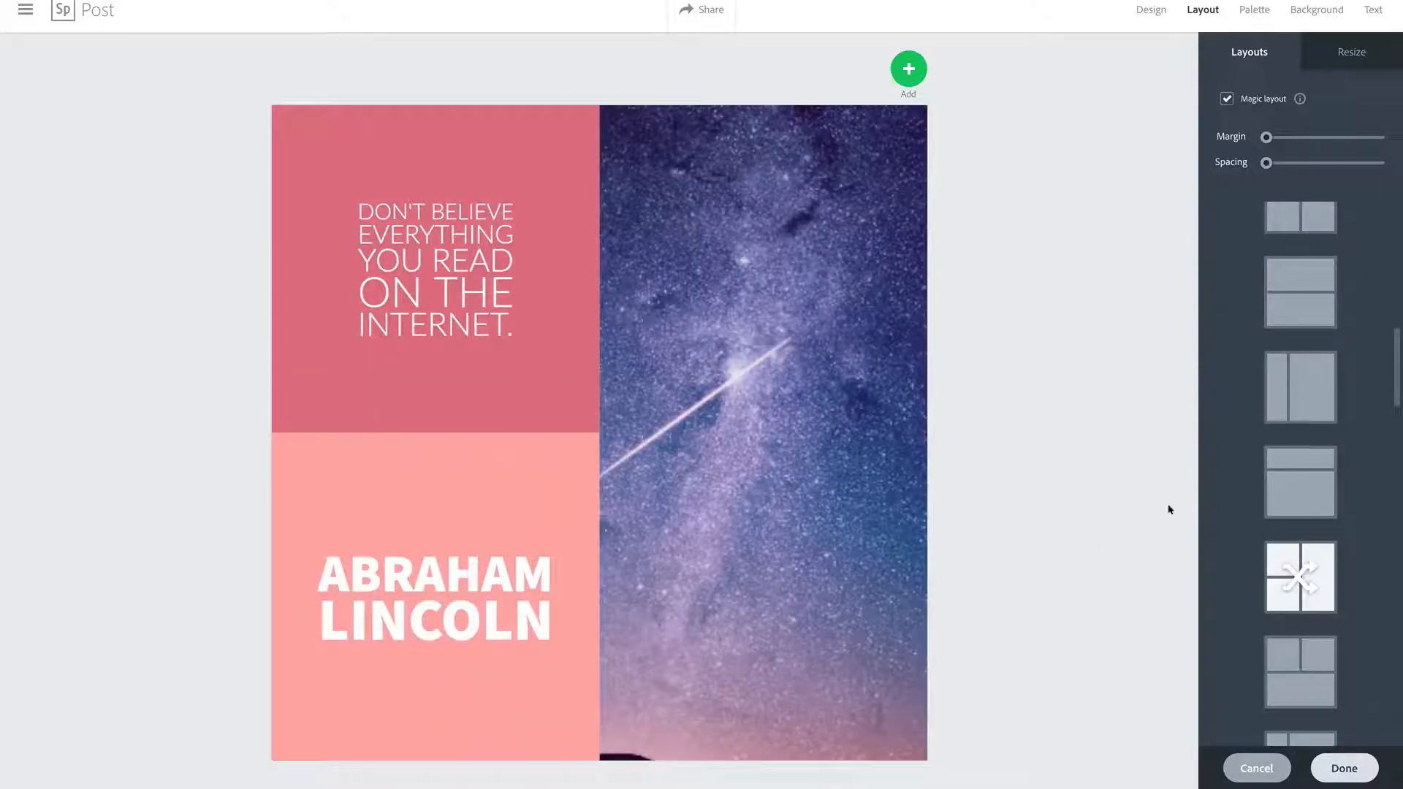
pyautogui.scroll(6, 1392, 380)
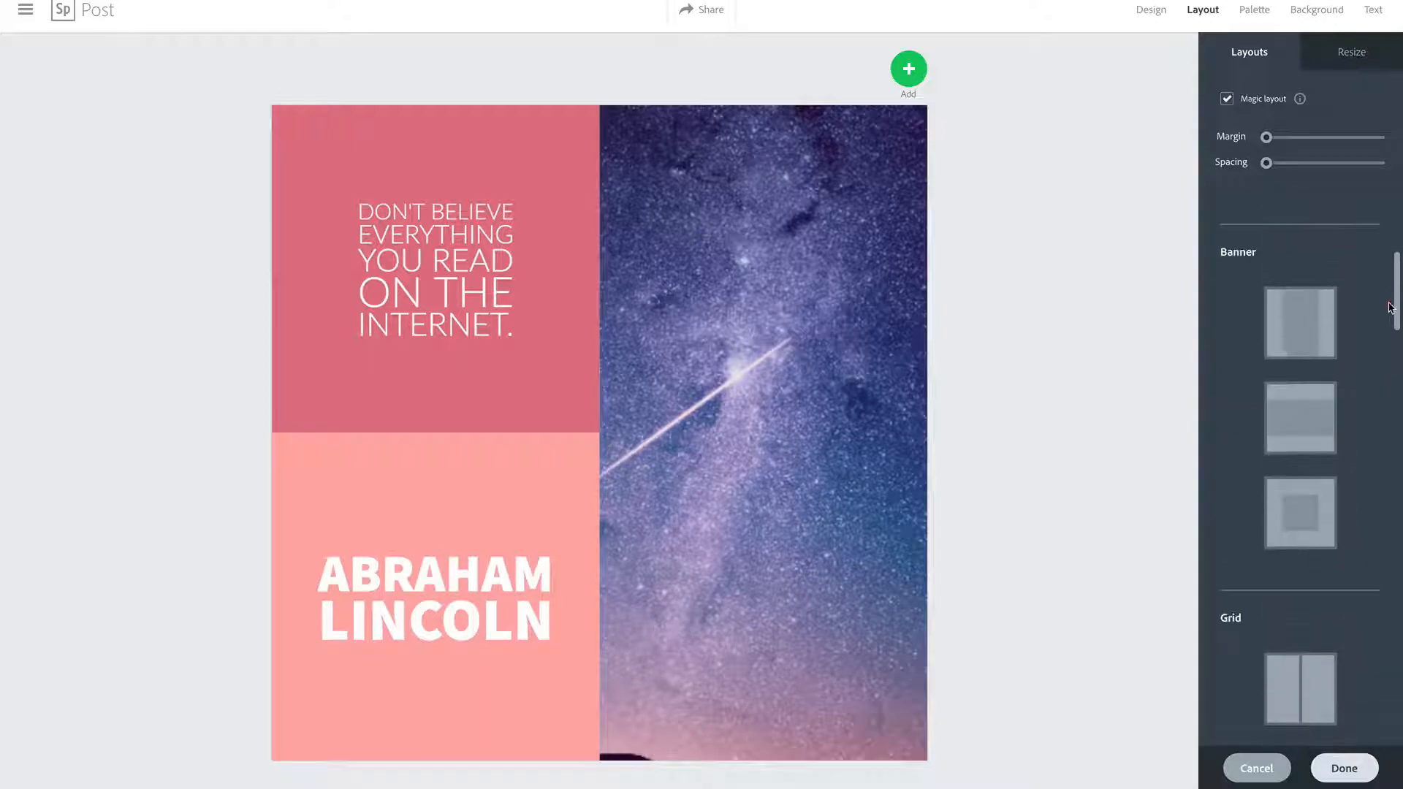
pyautogui.scroll(-6, 1389, 318)
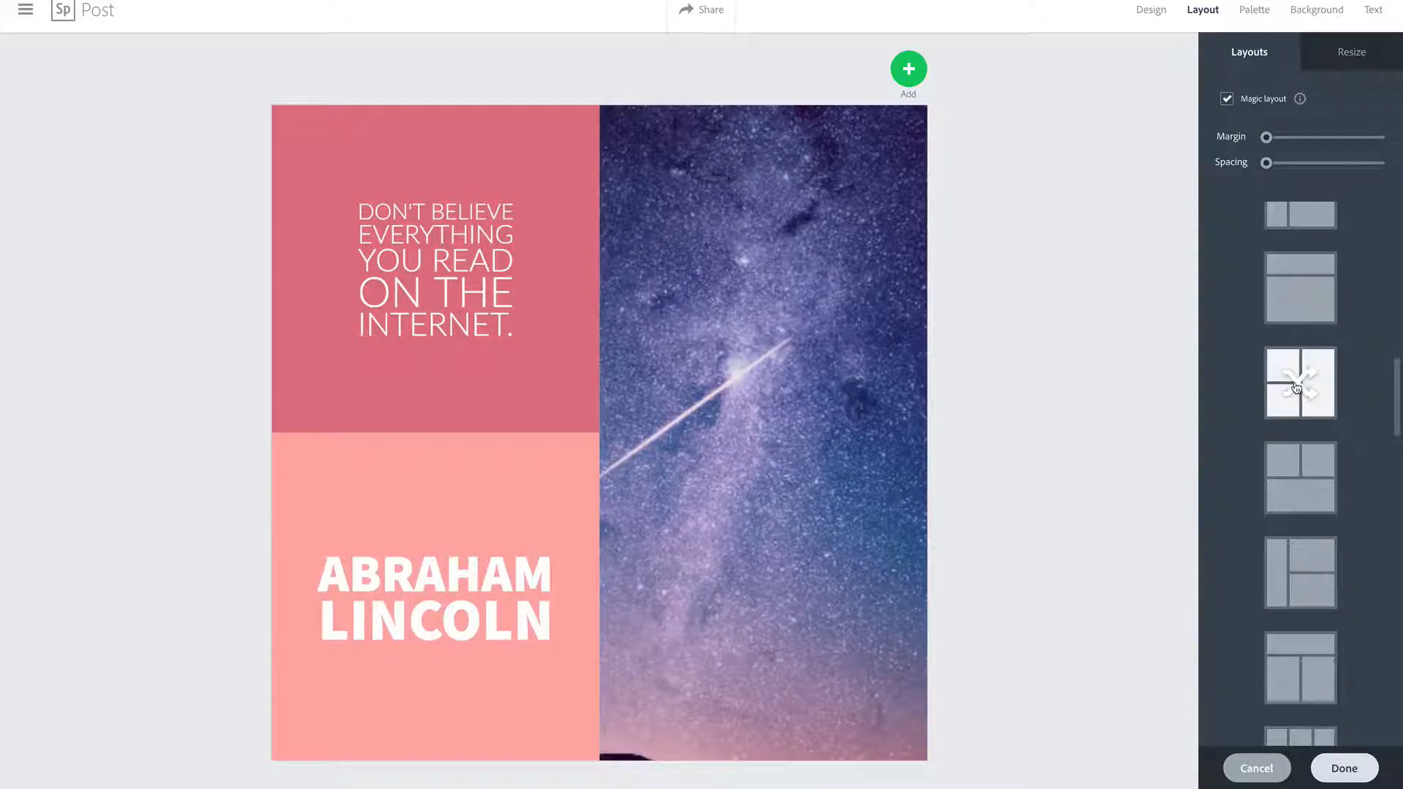
pyautogui.click(1296, 387)
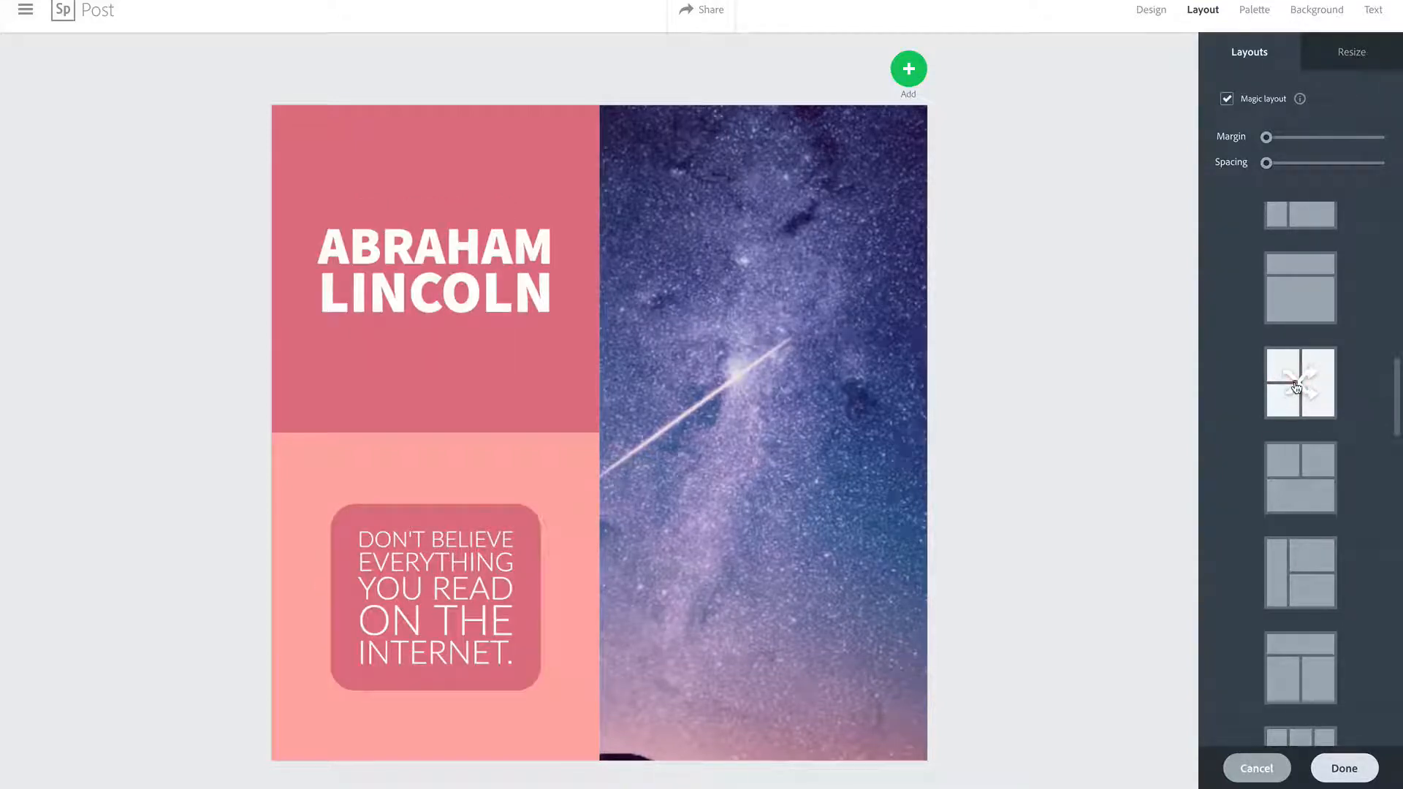
pyautogui.click(1295, 387)
pyautogui.click(1296, 388)
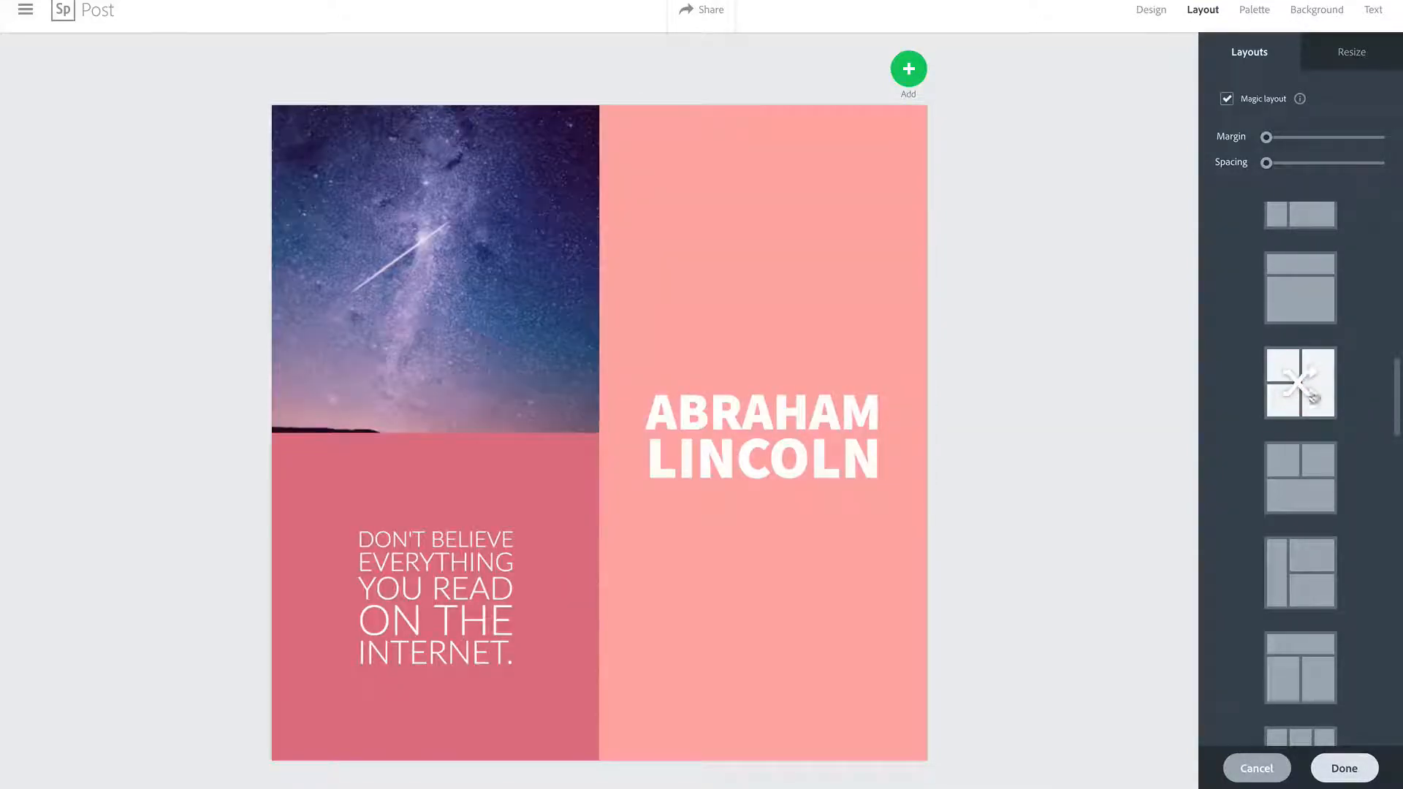
# Step: Look through the Social Post and Social Profile resize presets, and apply the Simple layout with one full-size photo to the post
pyautogui.moveTo(1396, 395); pyautogui.dragTo(1397, 212)
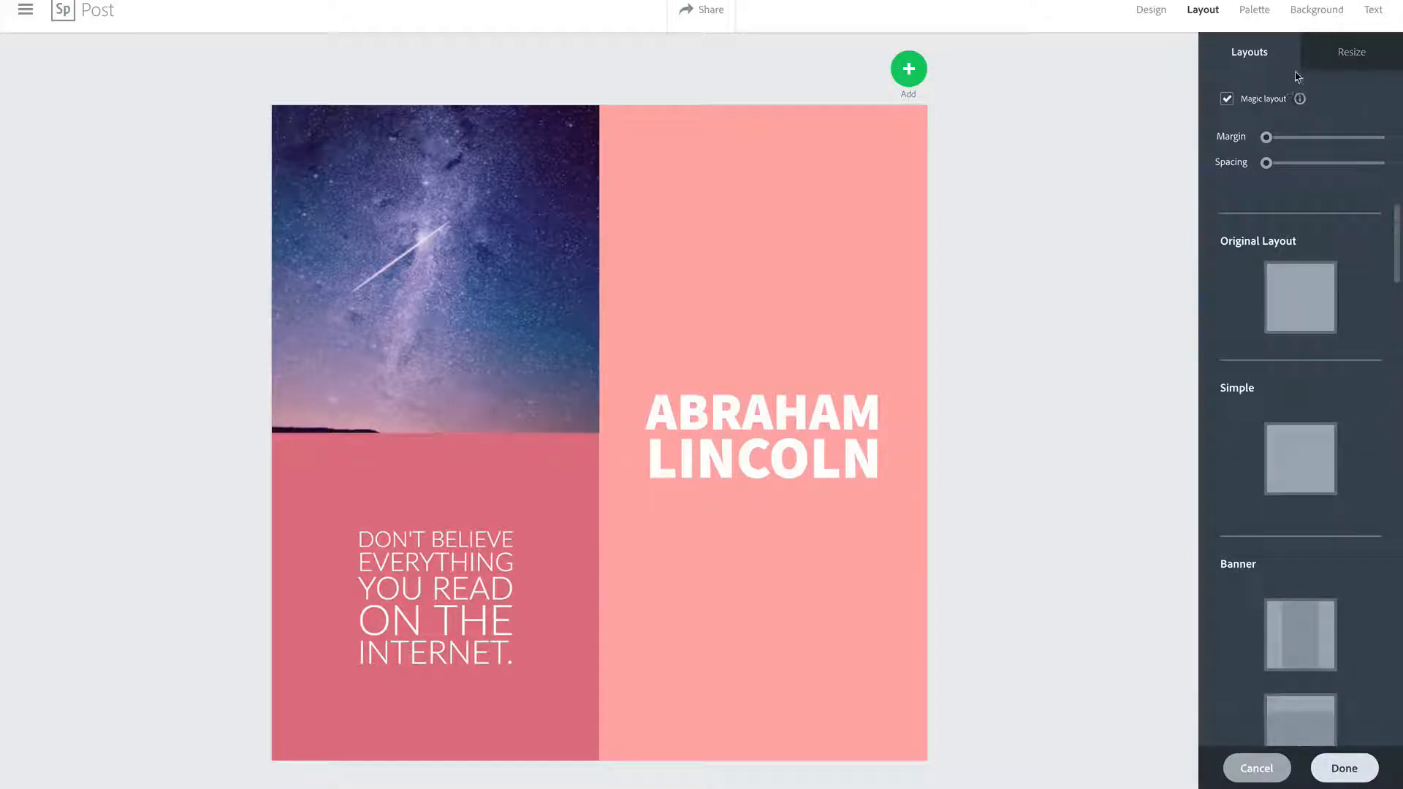
pyautogui.click(1353, 53)
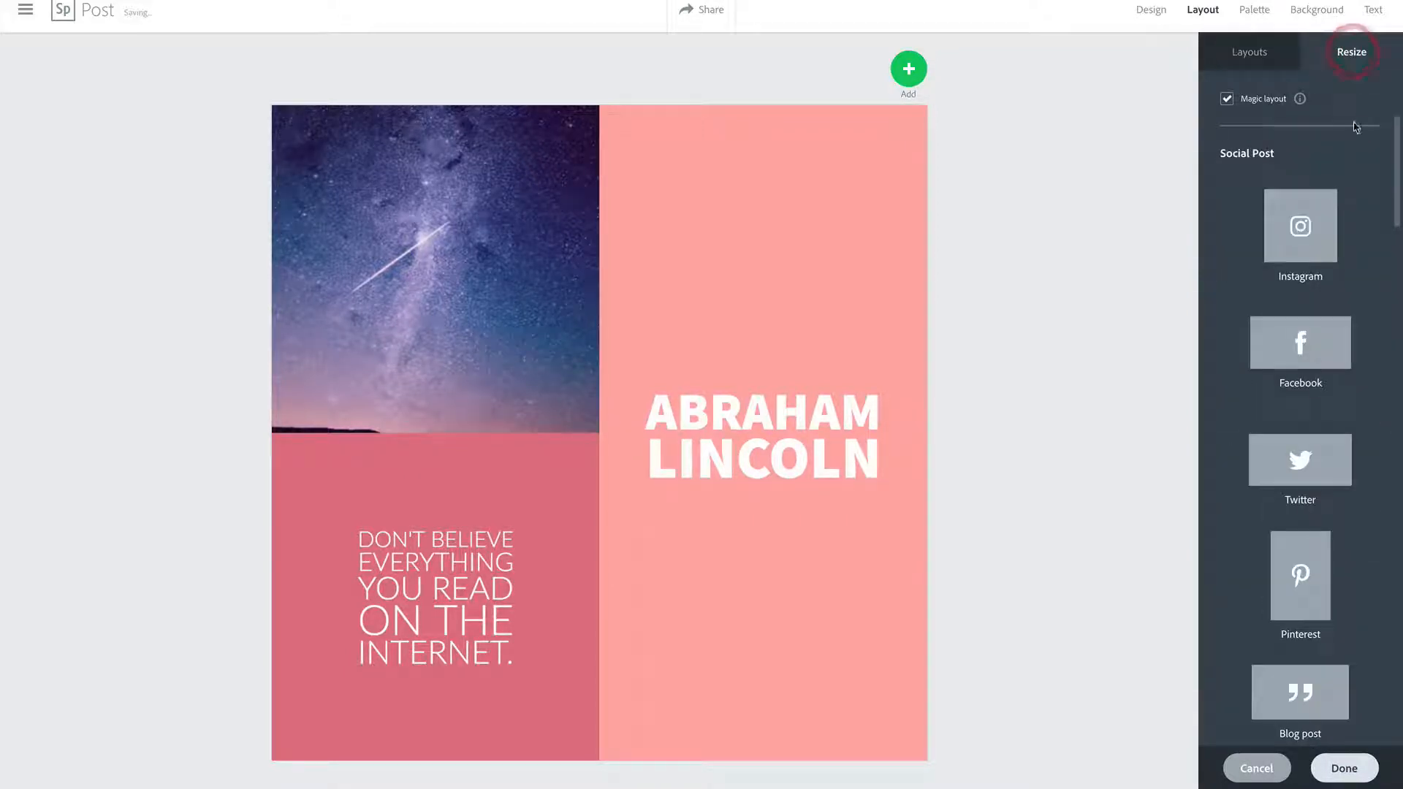
pyautogui.moveTo(1399, 150)
pyautogui.mouseDown()
pyautogui.moveTo(1400, 169)
pyautogui.moveTo(1400, 153)
pyautogui.mouseUp()
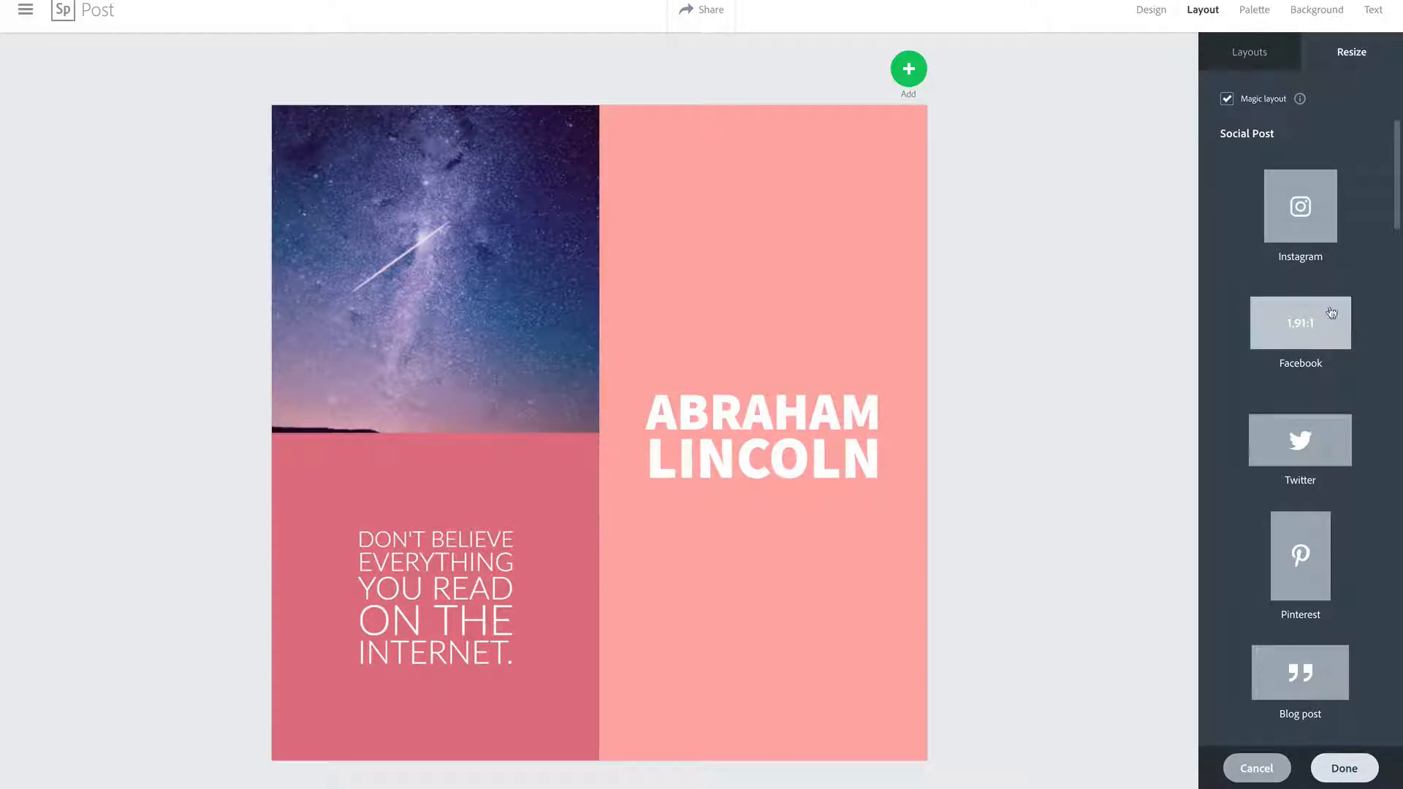
pyautogui.moveTo(1397, 189); pyautogui.dragTo(1397, 364)
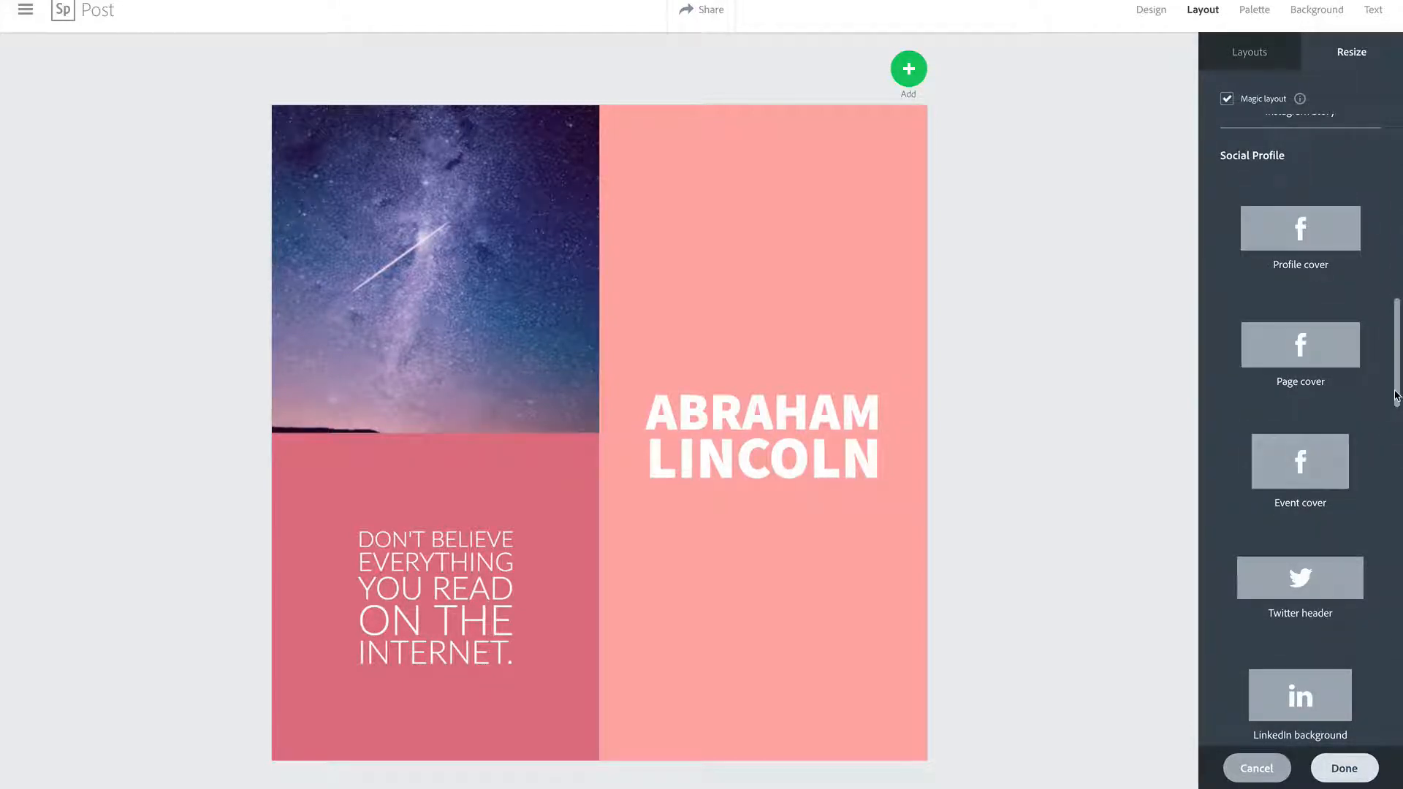
pyautogui.moveTo(1397, 388); pyautogui.dragTo(1397, 208)
pyautogui.click(1253, 58)
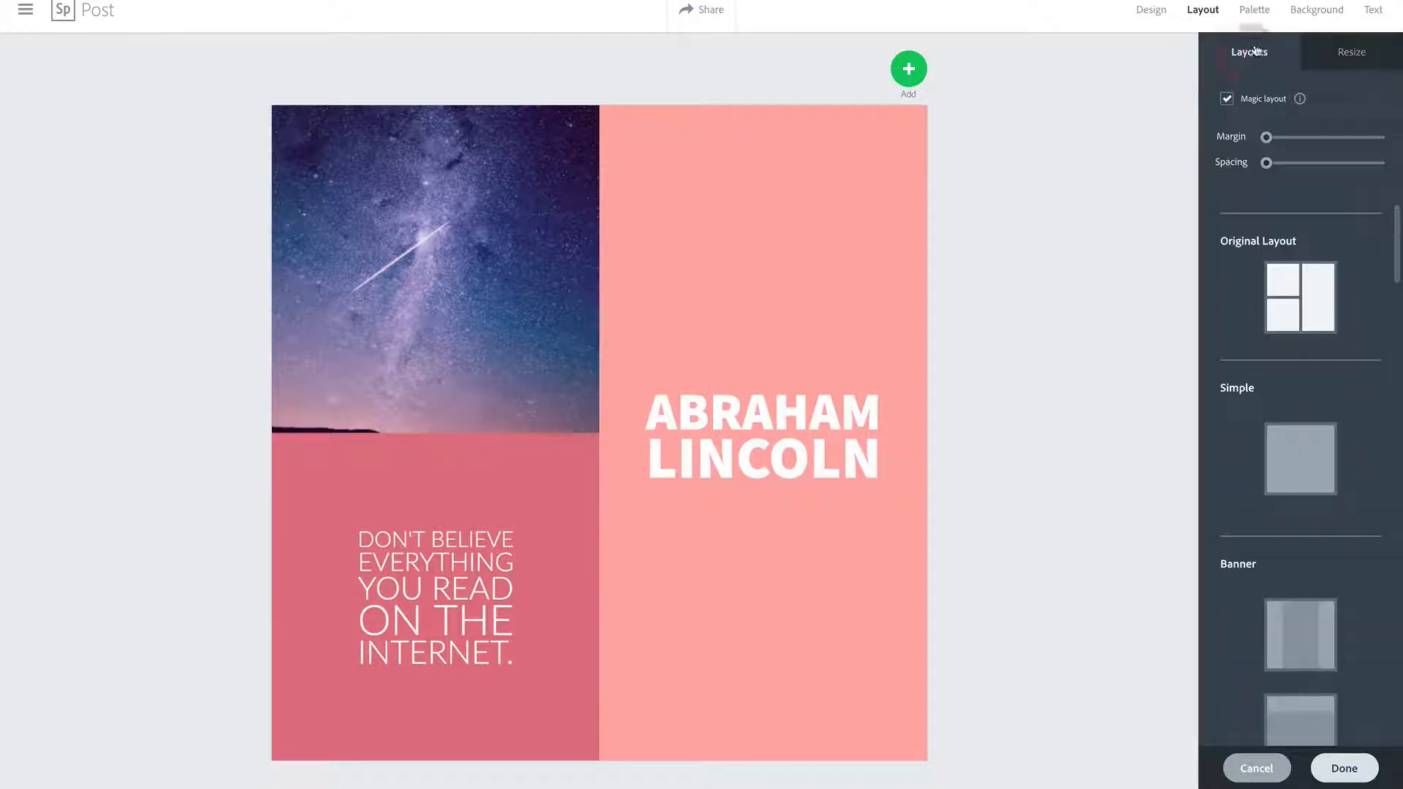
pyautogui.click(1307, 444)
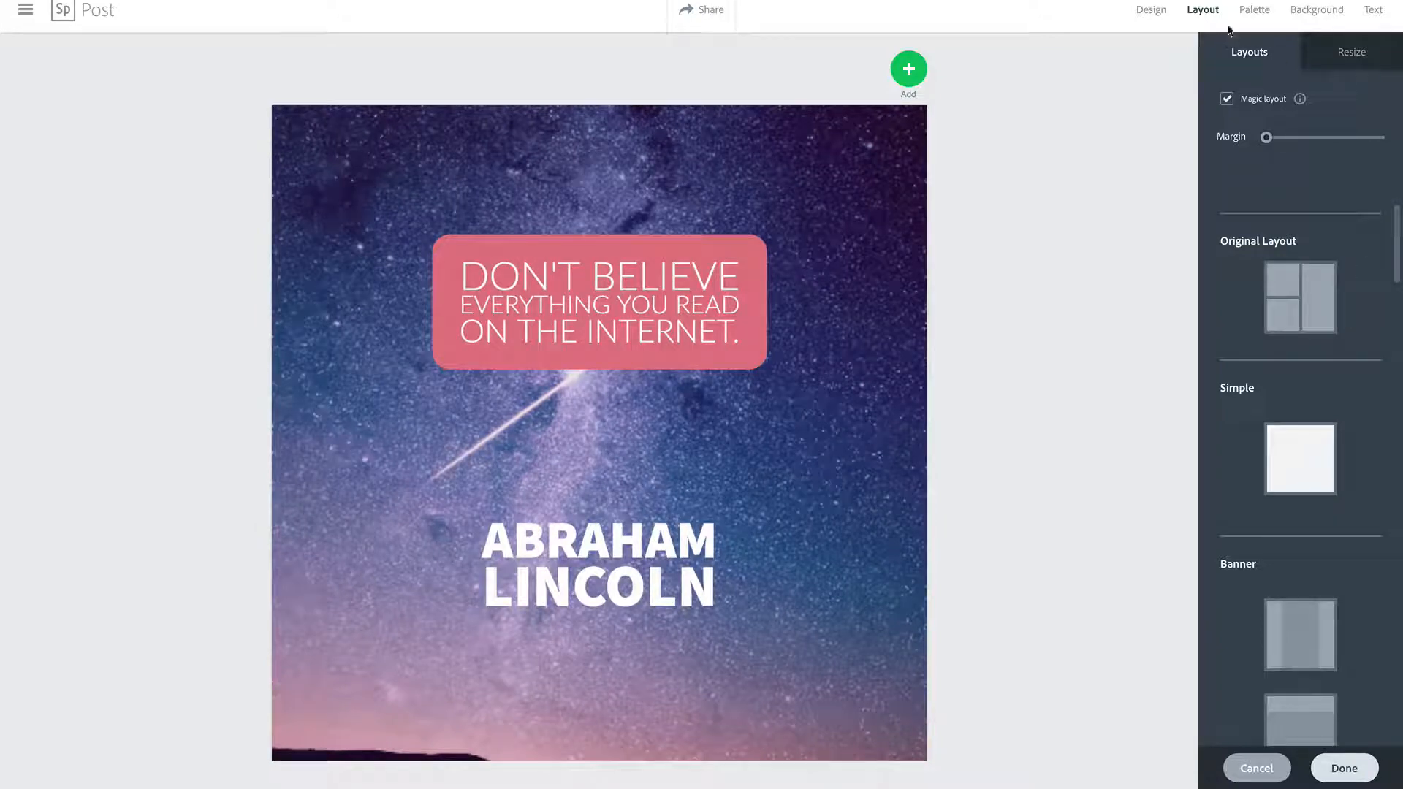
# Step: Shuffle the Original Palette's colours through several combinations, ending with white quote text on a pink box
pyautogui.click(1254, 10)
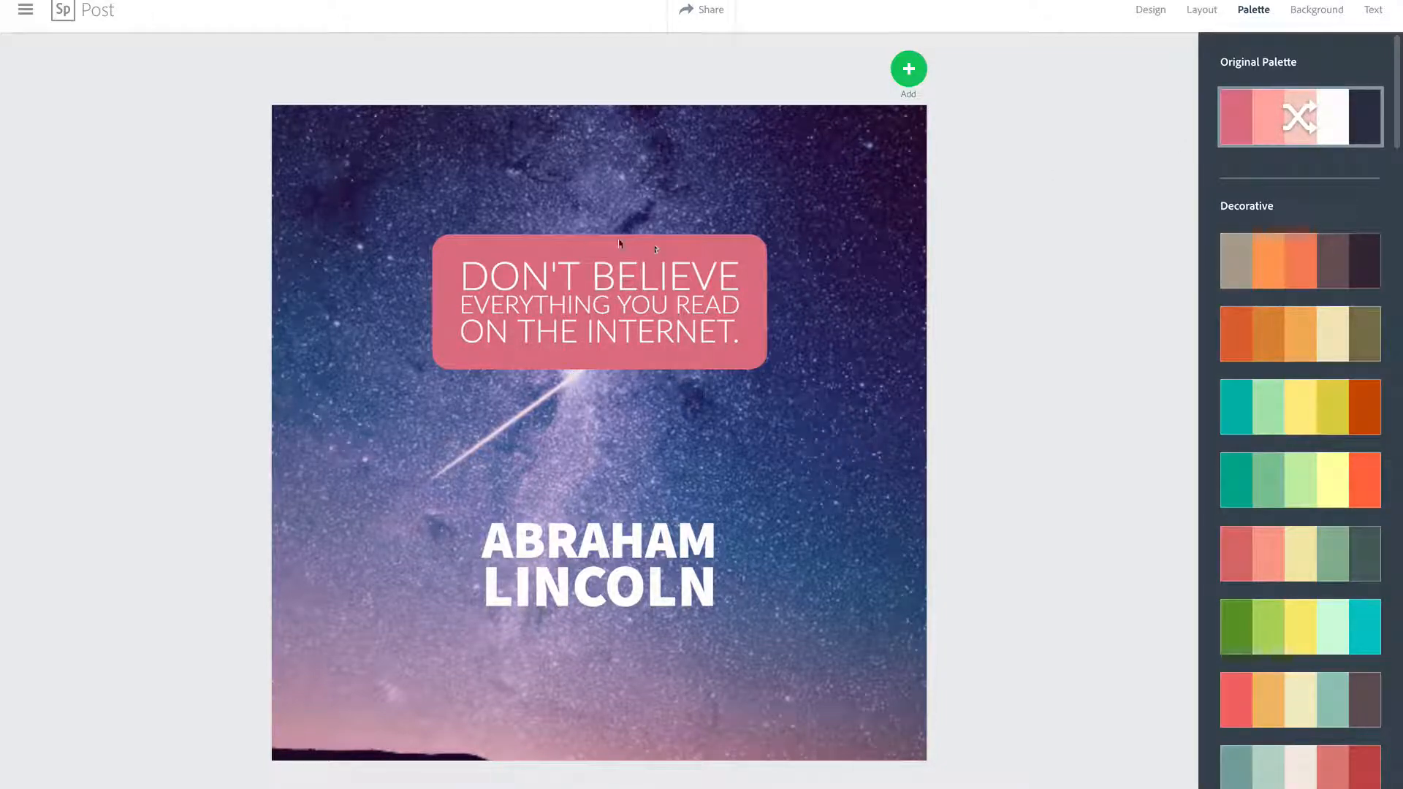
pyautogui.click(1297, 123)
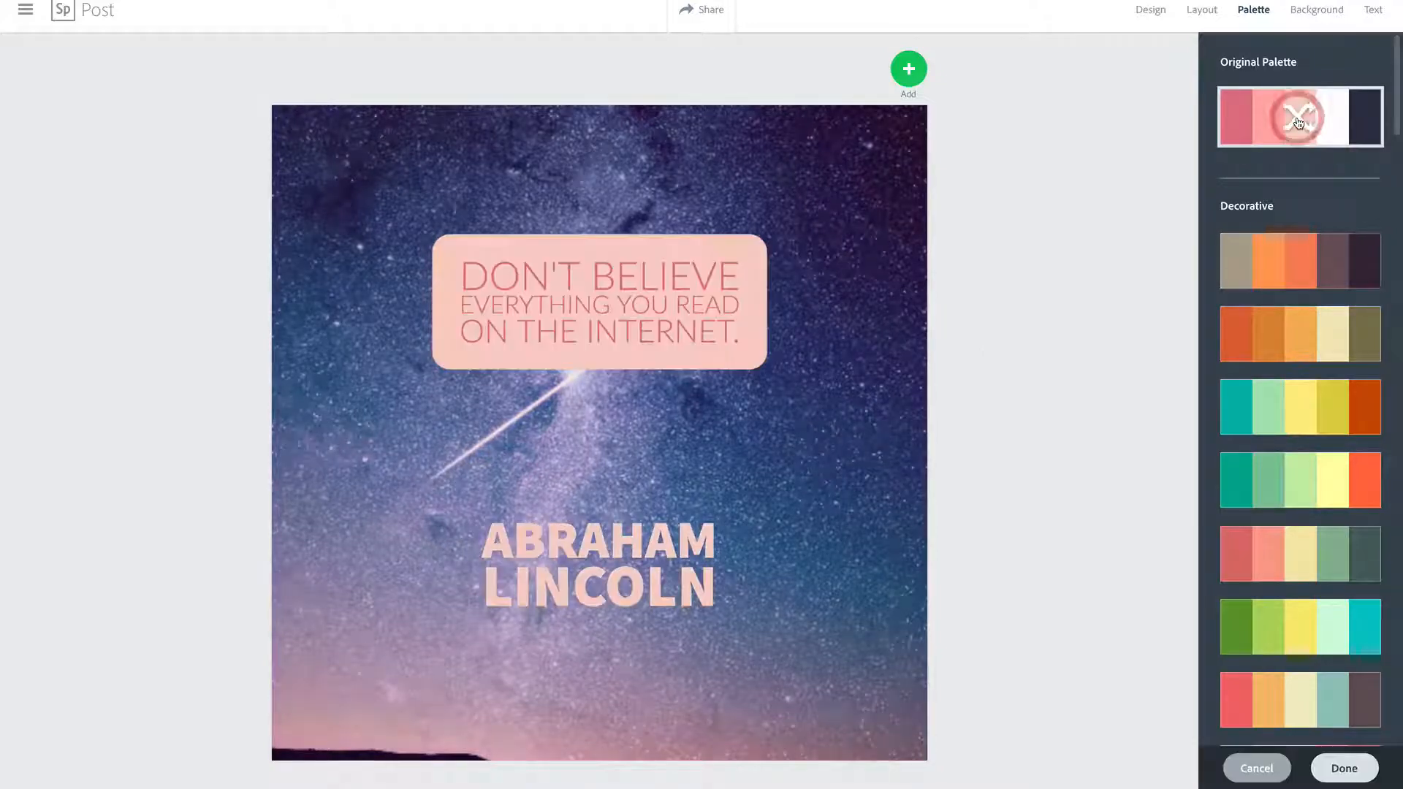
pyautogui.click(1297, 123)
pyautogui.click(1298, 123)
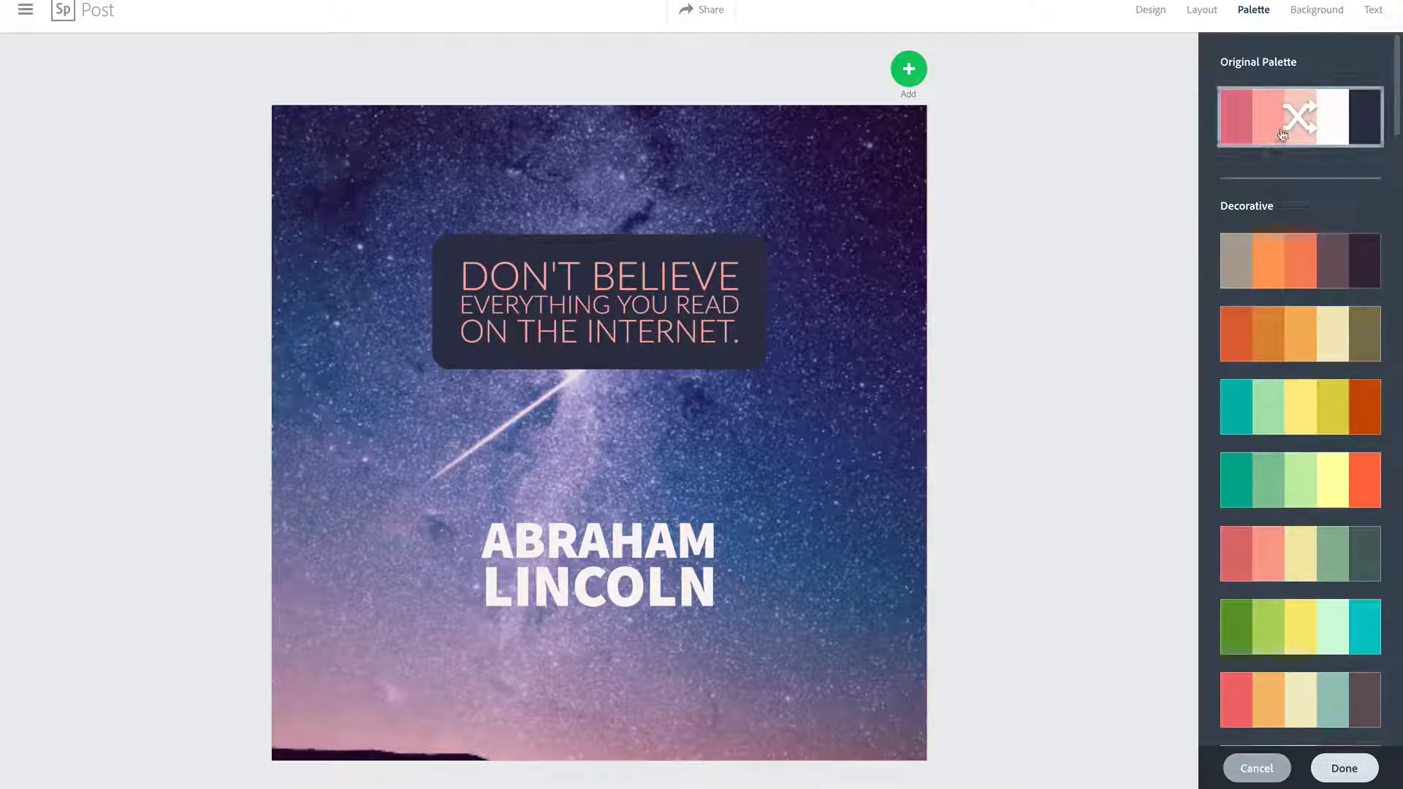
pyautogui.click(1300, 121)
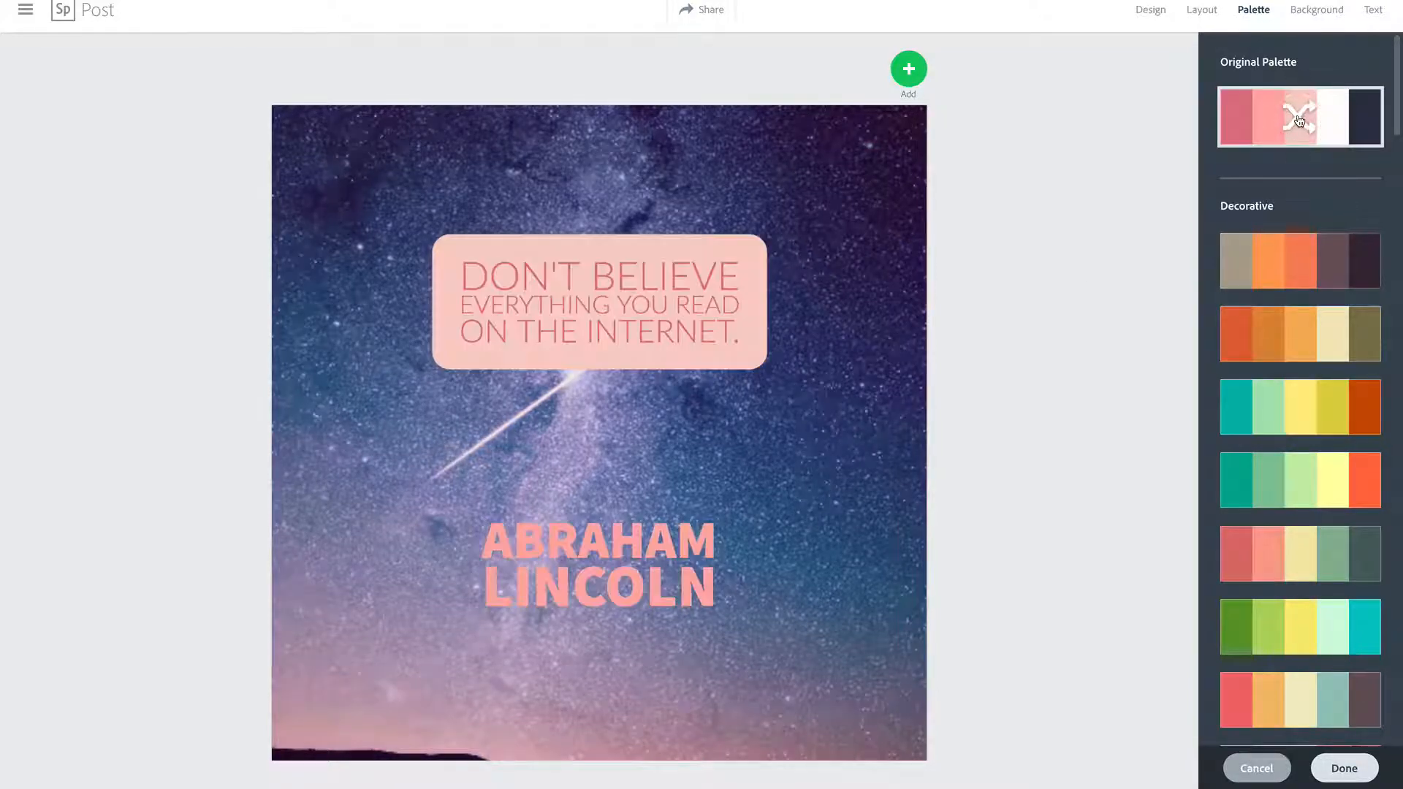
pyautogui.click(1299, 121)
pyautogui.click(1299, 120)
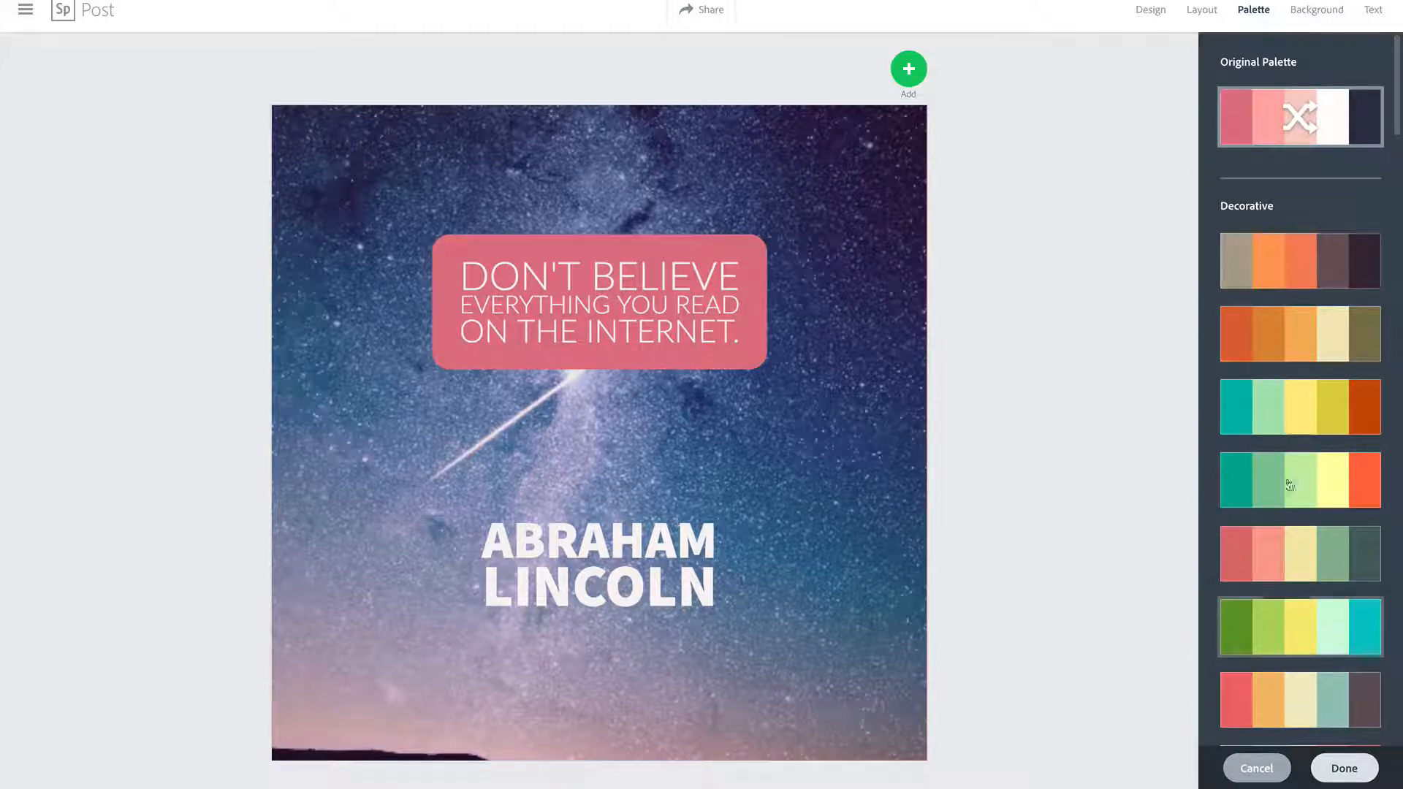
# Step: Try the Decorative palette of greens, pale yellow and orange-red, and shuffle its colours on the post
pyautogui.click(1307, 492)
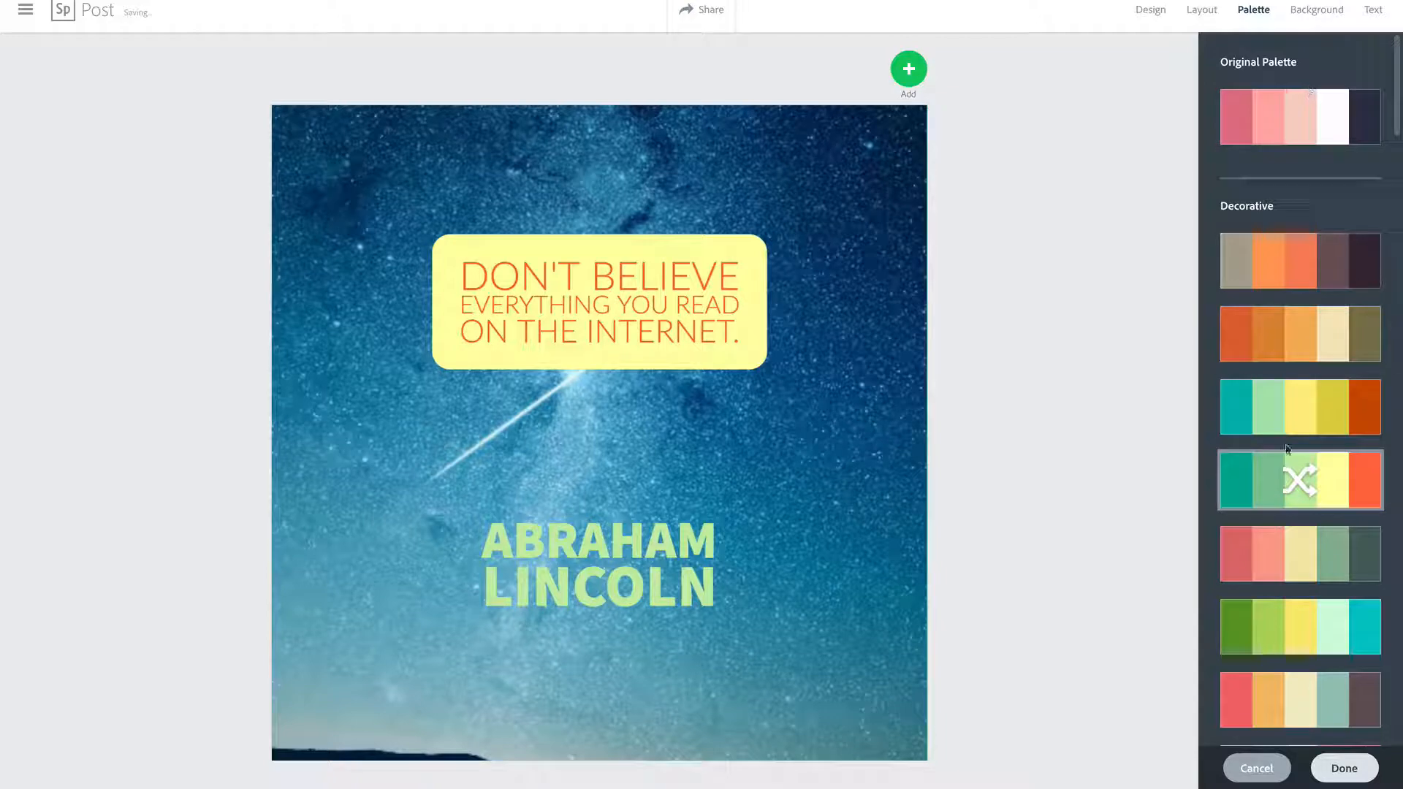
pyautogui.click(1301, 481)
pyautogui.click(1300, 481)
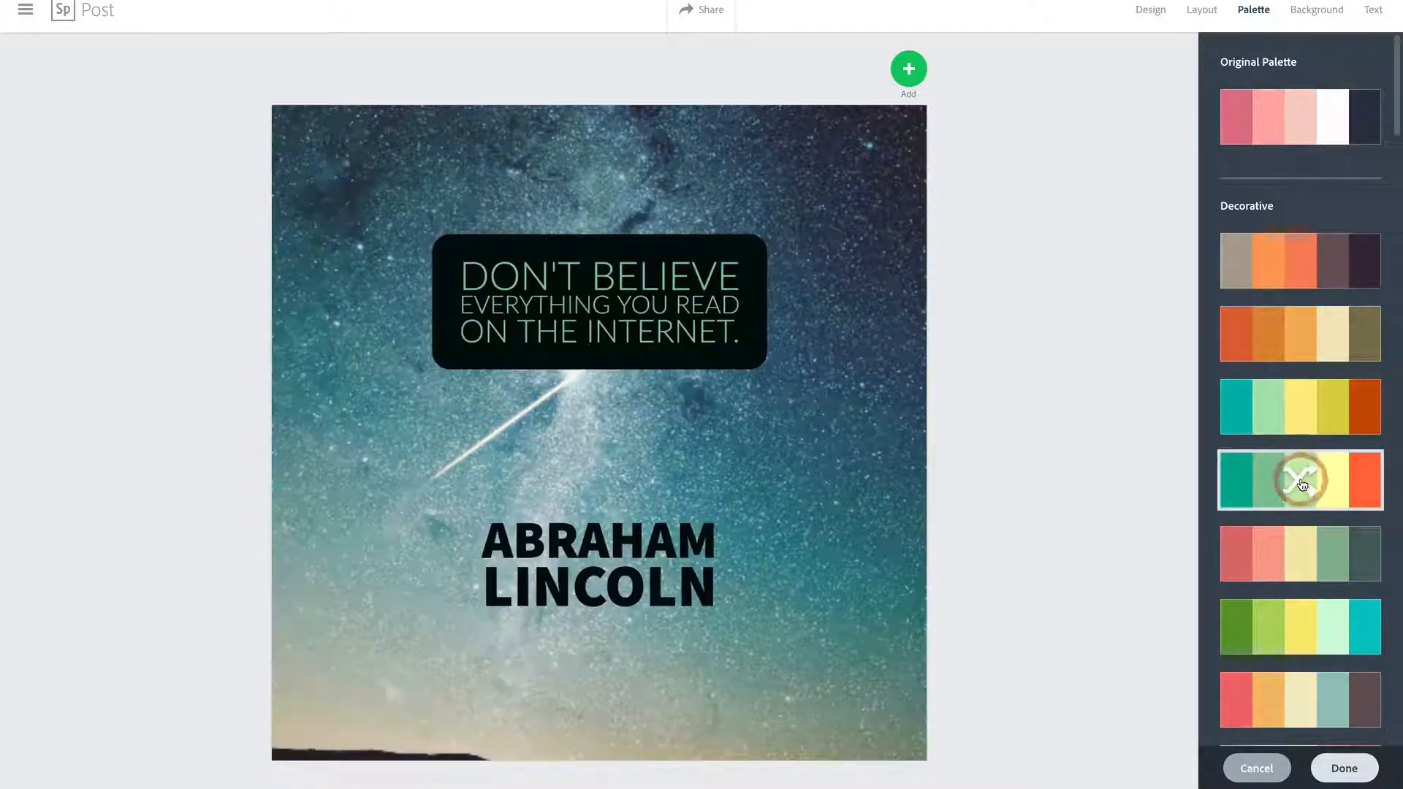
# Step: Apply the Modern palette of blues, off-white, red and dark navy, with red quote text on a dark navy box
pyautogui.scroll(-5, 1301, 439)
pyautogui.scroll(-5, 1301, 366)
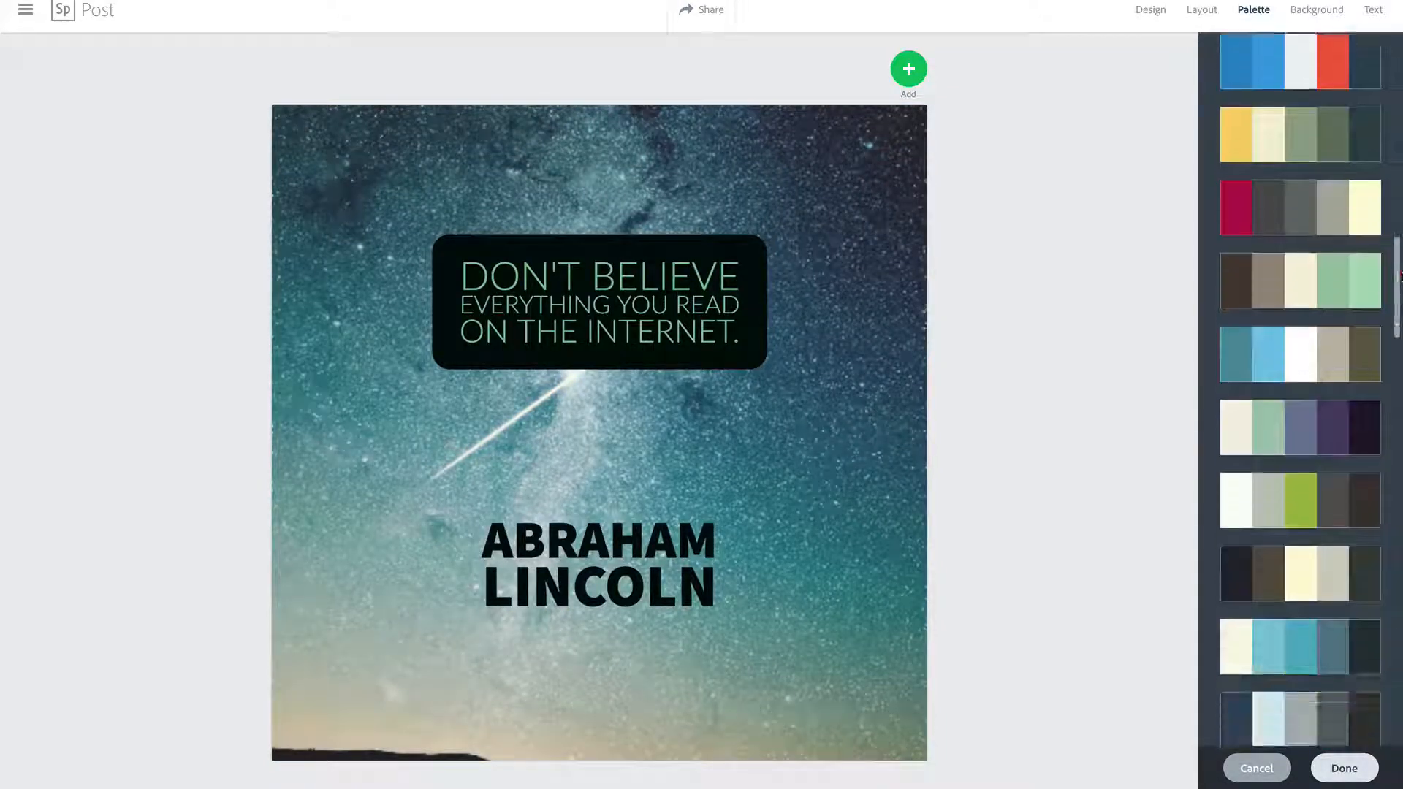
pyautogui.click(1310, 283)
pyautogui.click(1308, 283)
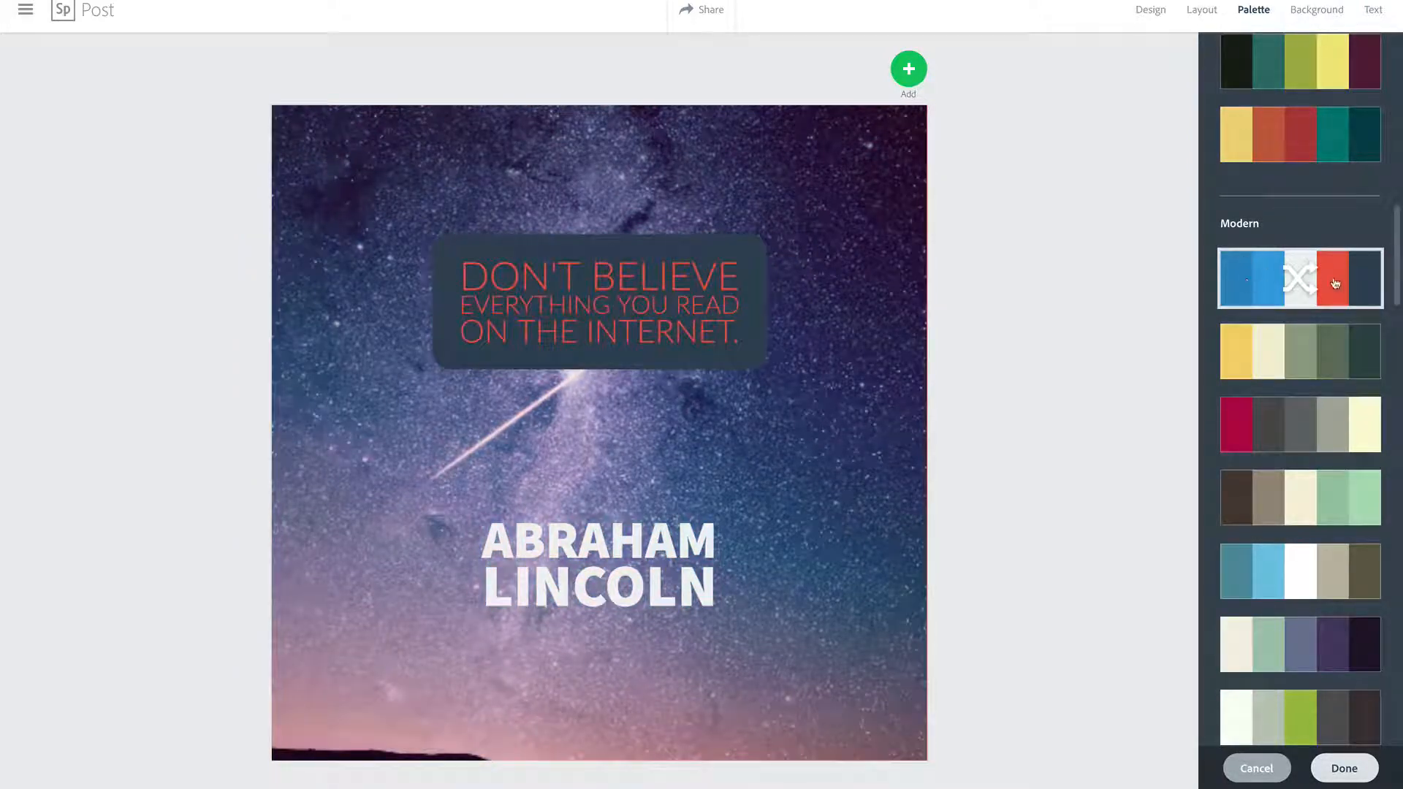
pyautogui.moveTo(1396, 240); pyautogui.dragTo(1130, 34)
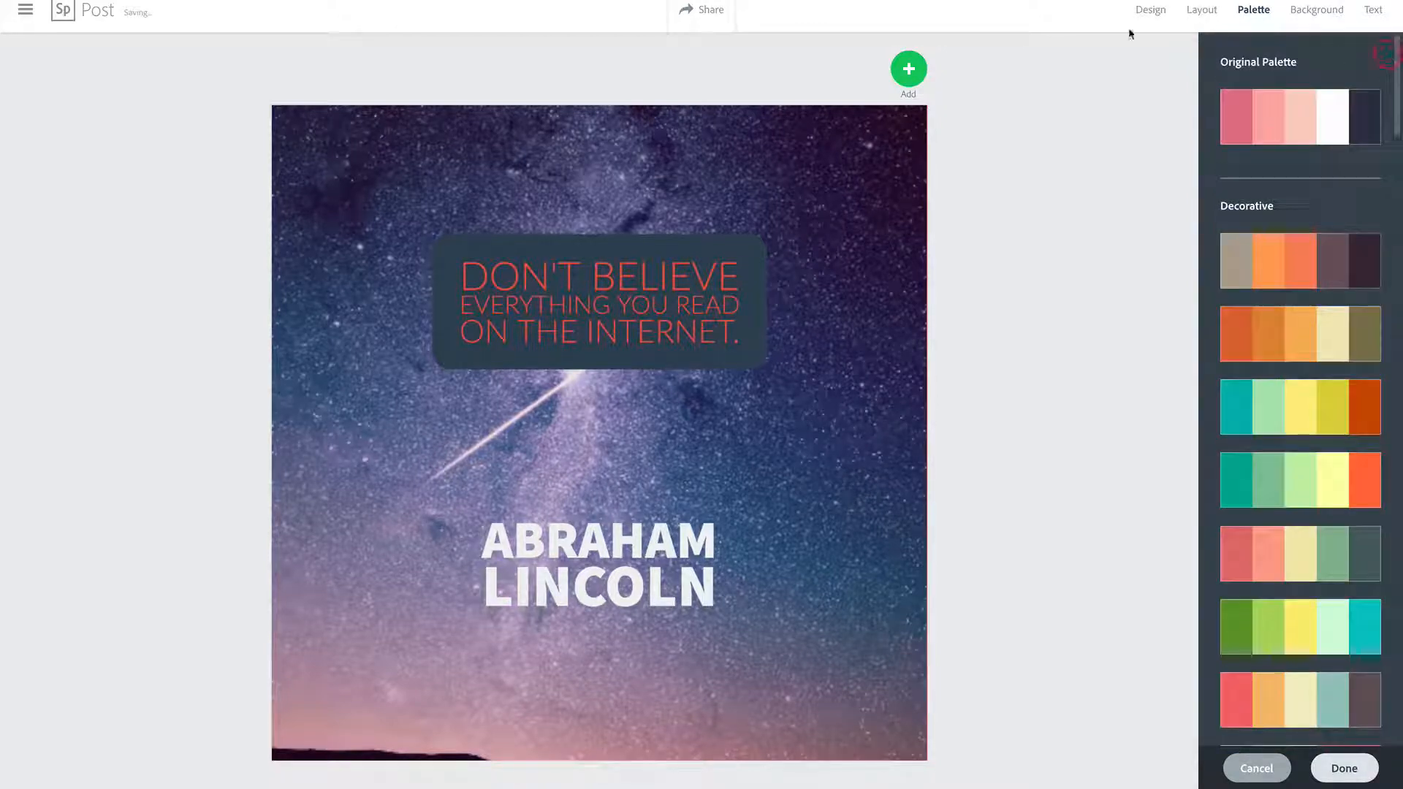
# Step: Try the Theo and Fremont filters on the background photo, and shuffle Fremont until it gives a blue sky
pyautogui.click(1319, 14)
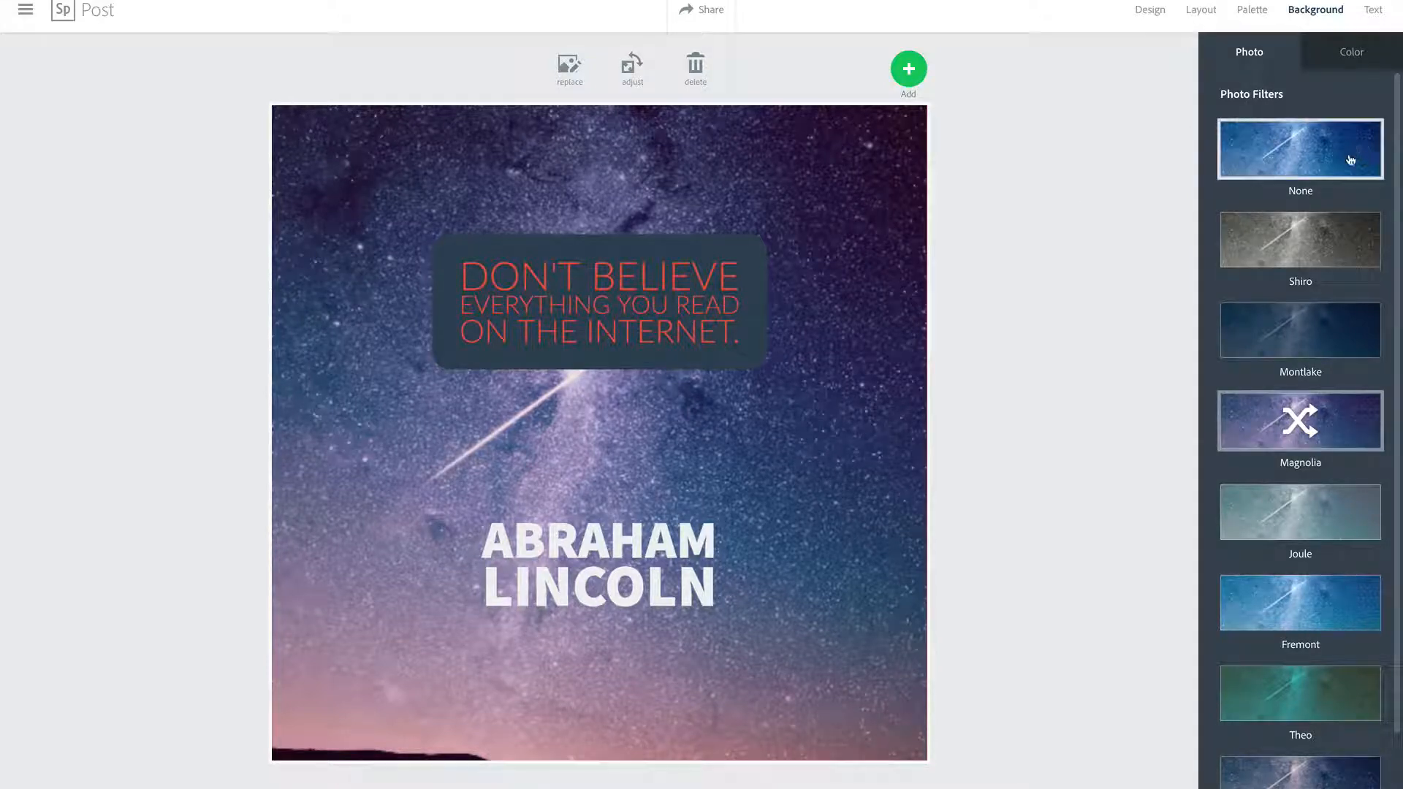
pyautogui.scroll(-1, 1301, 474)
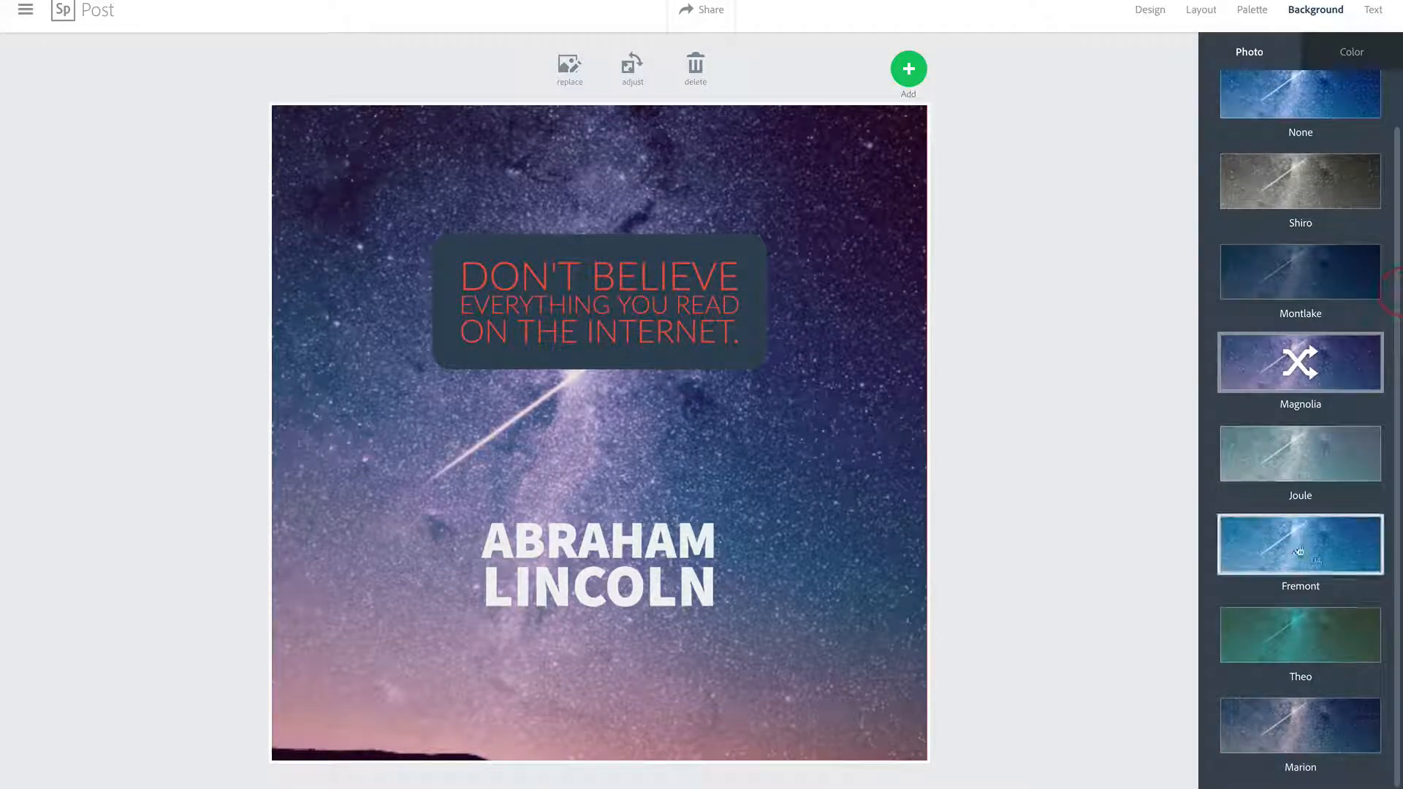
pyautogui.click(1316, 561)
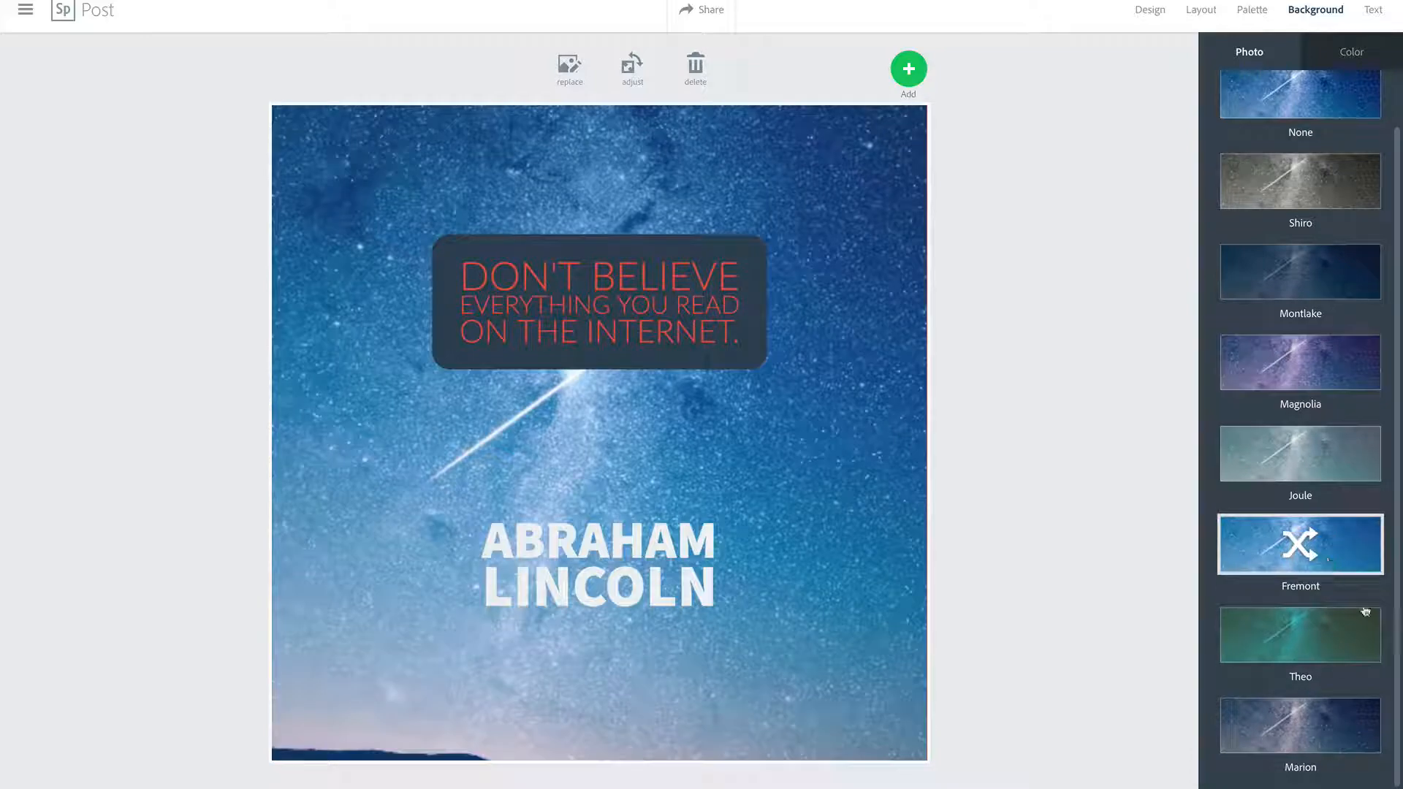
pyautogui.click(1312, 648)
pyautogui.click(1305, 549)
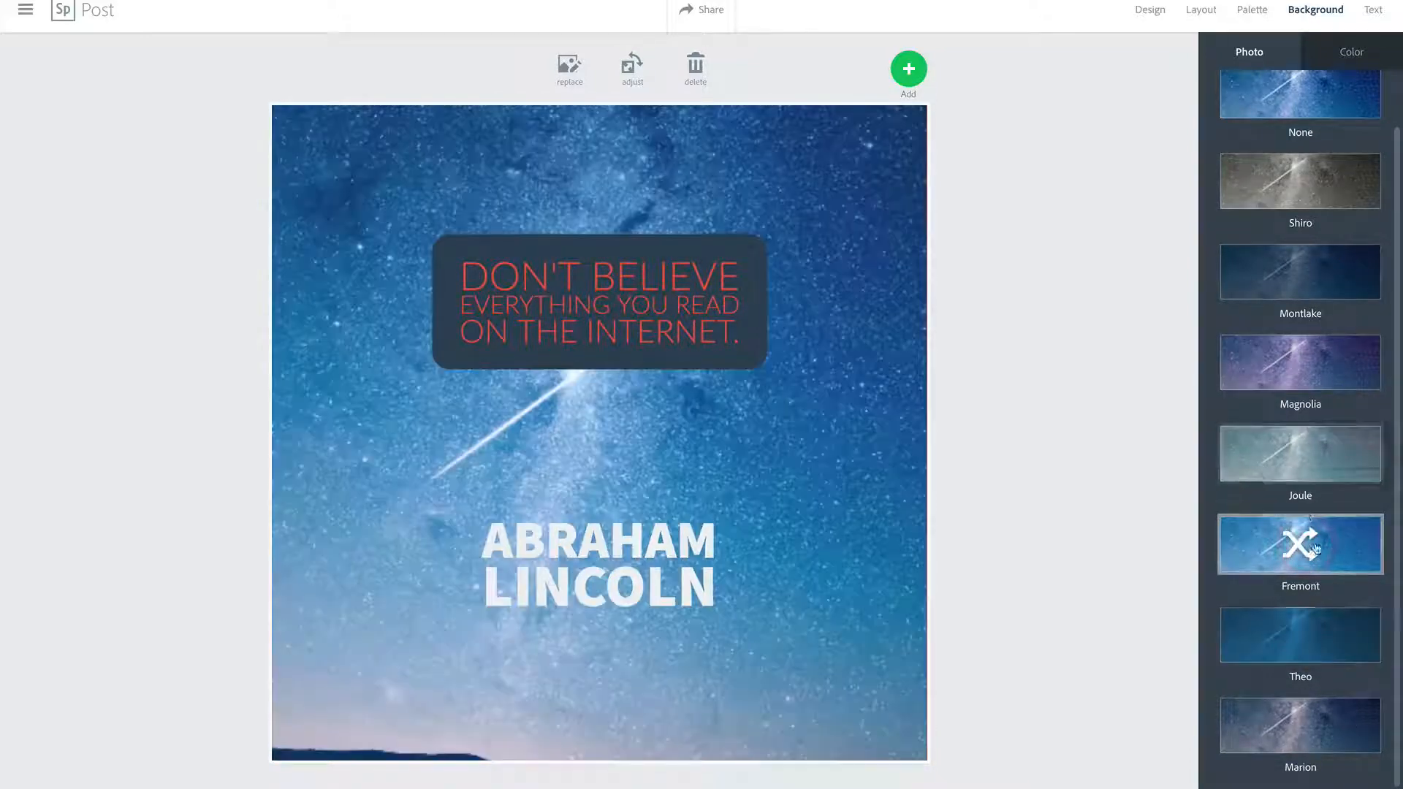
pyautogui.click(1316, 547)
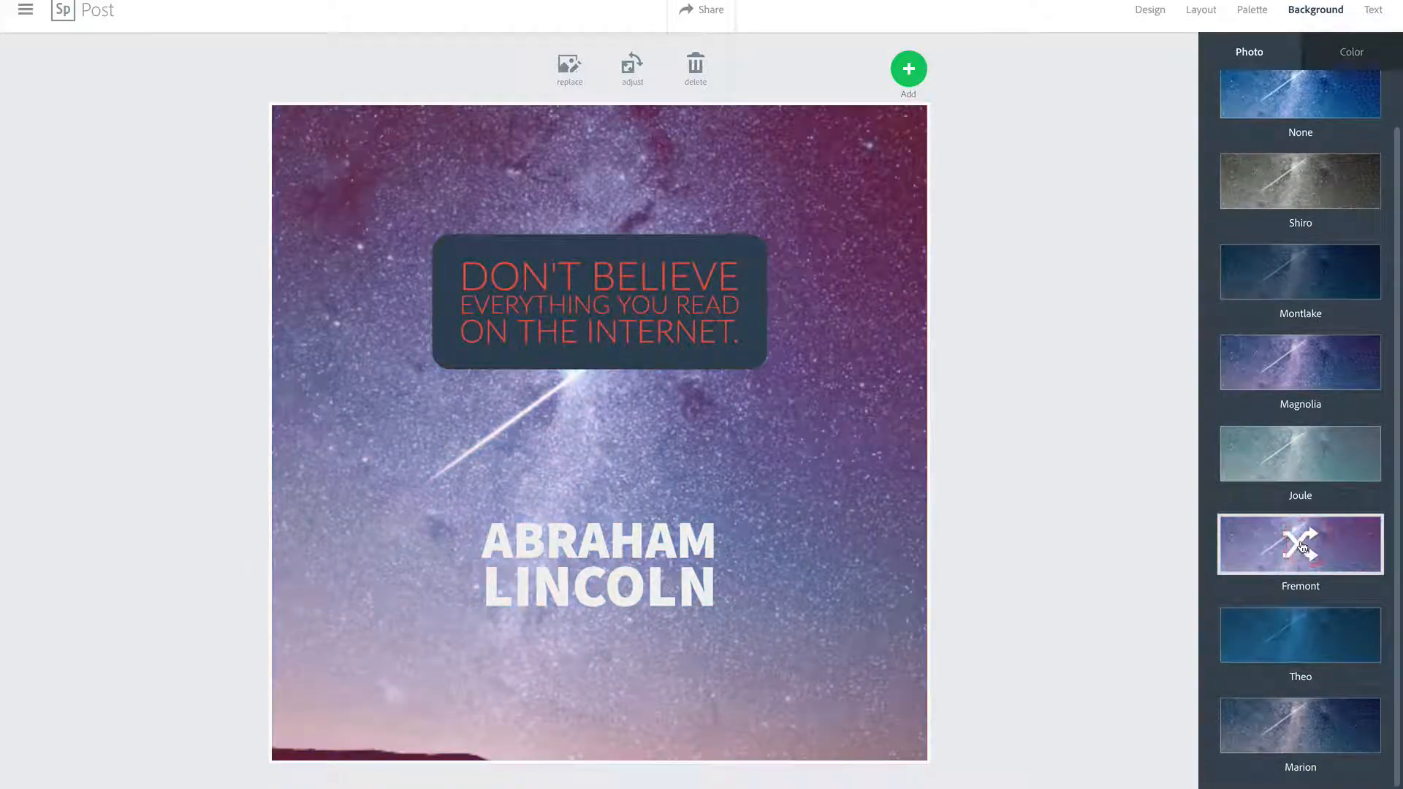
pyautogui.click(1313, 549)
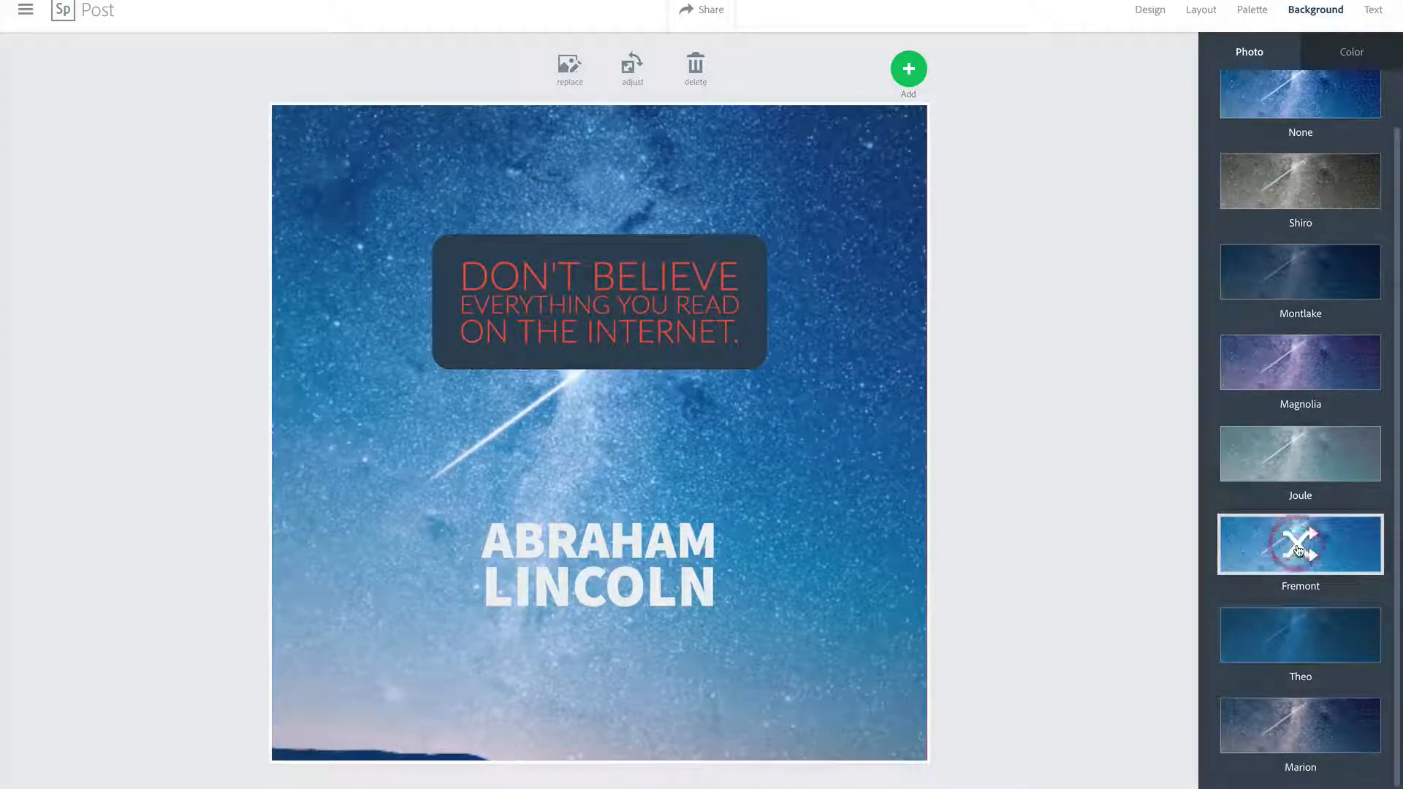
# Step: Replace the photo background with a solid suggested colour, first light blue and finally dark navy
pyautogui.click(1347, 53)
pyautogui.click(1301, 137)
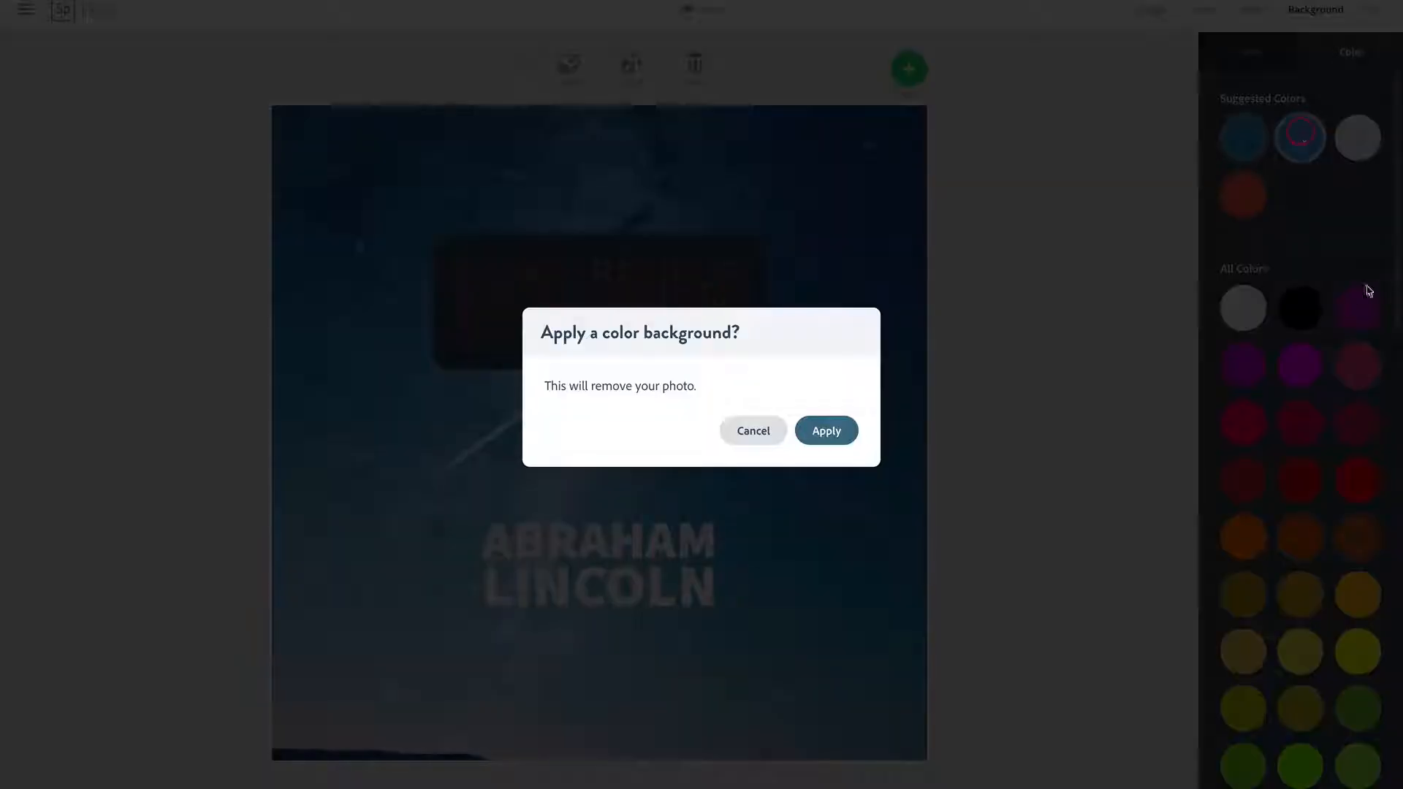
pyautogui.click(852, 436)
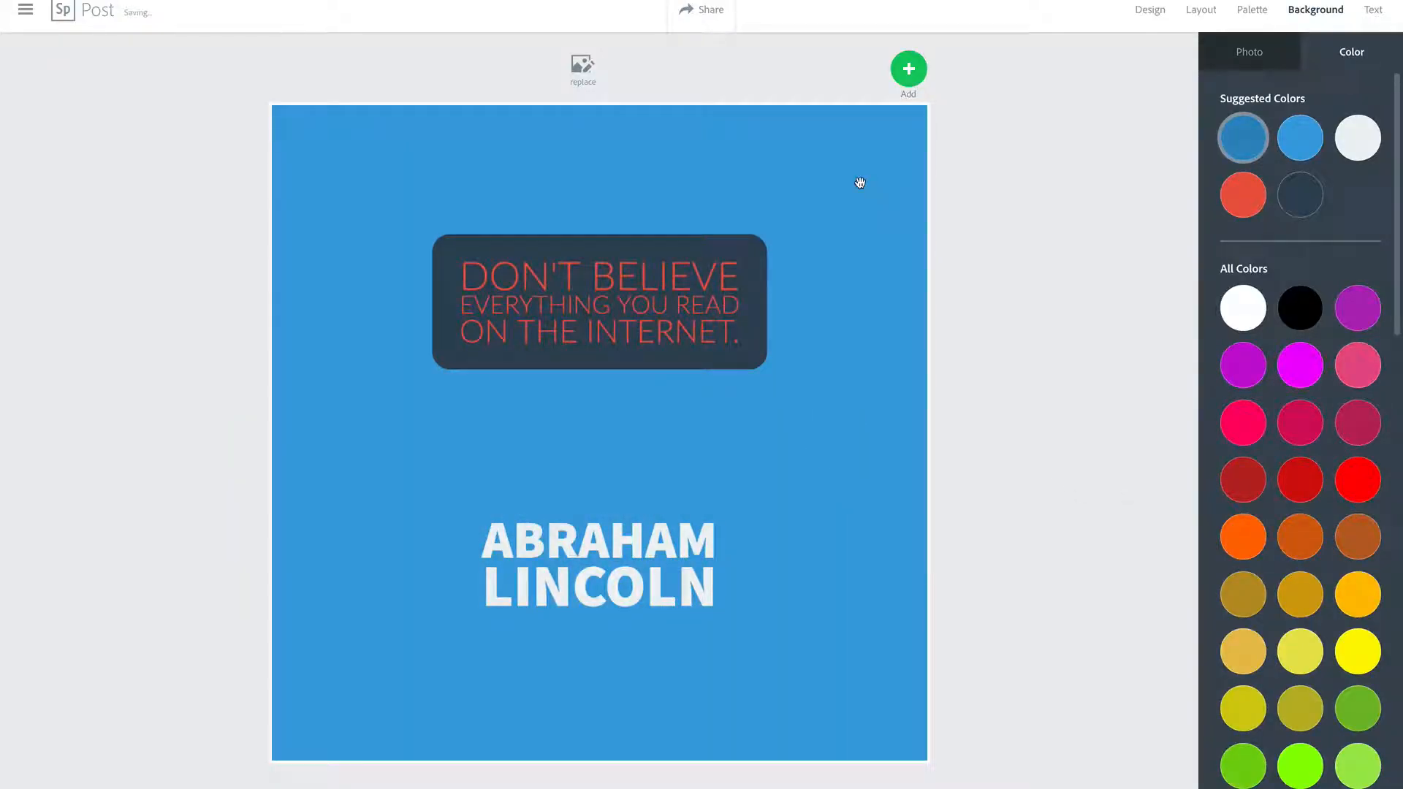
pyautogui.click(1300, 194)
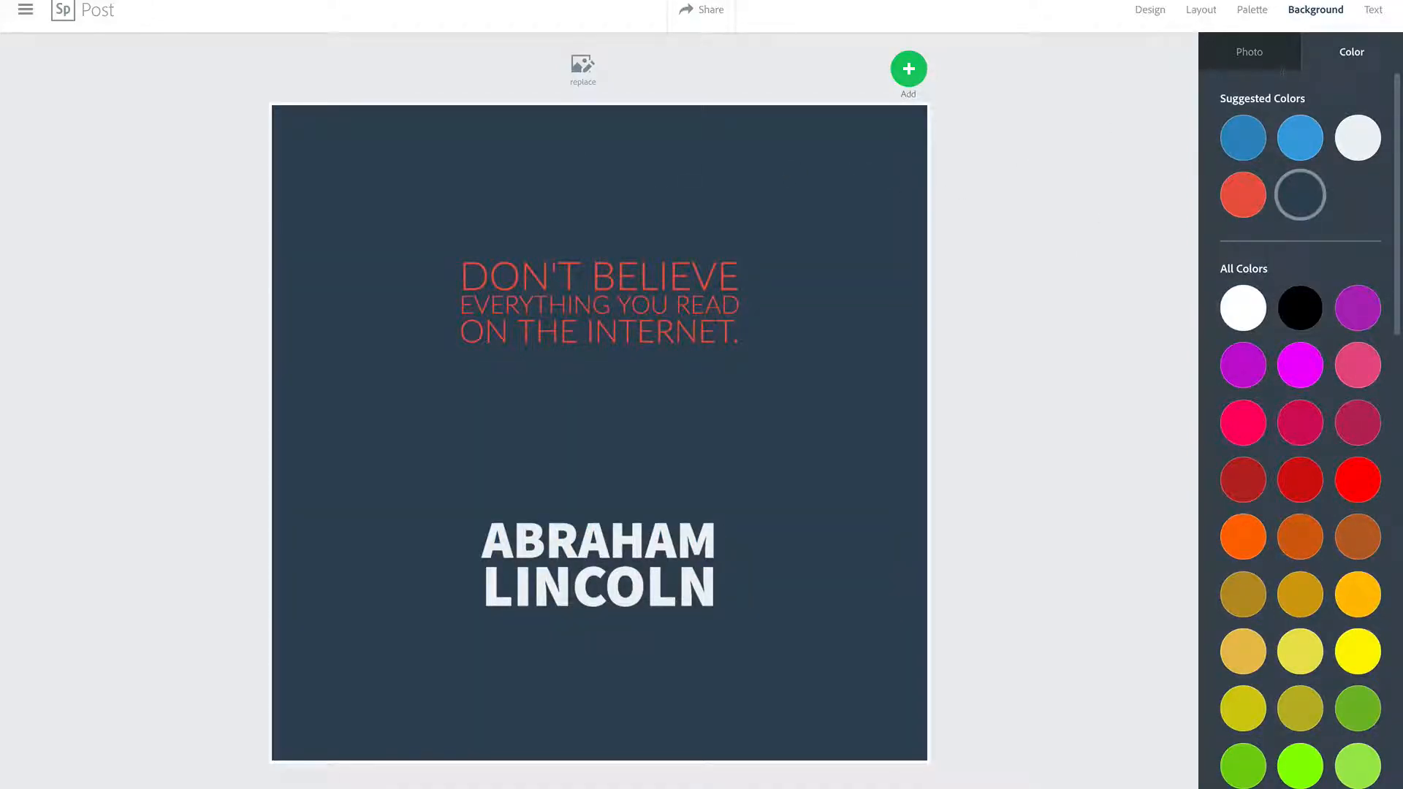
# Step: Search the online photos for "field" and set the orange flower field picture as the post's background
pyautogui.click(583, 67)
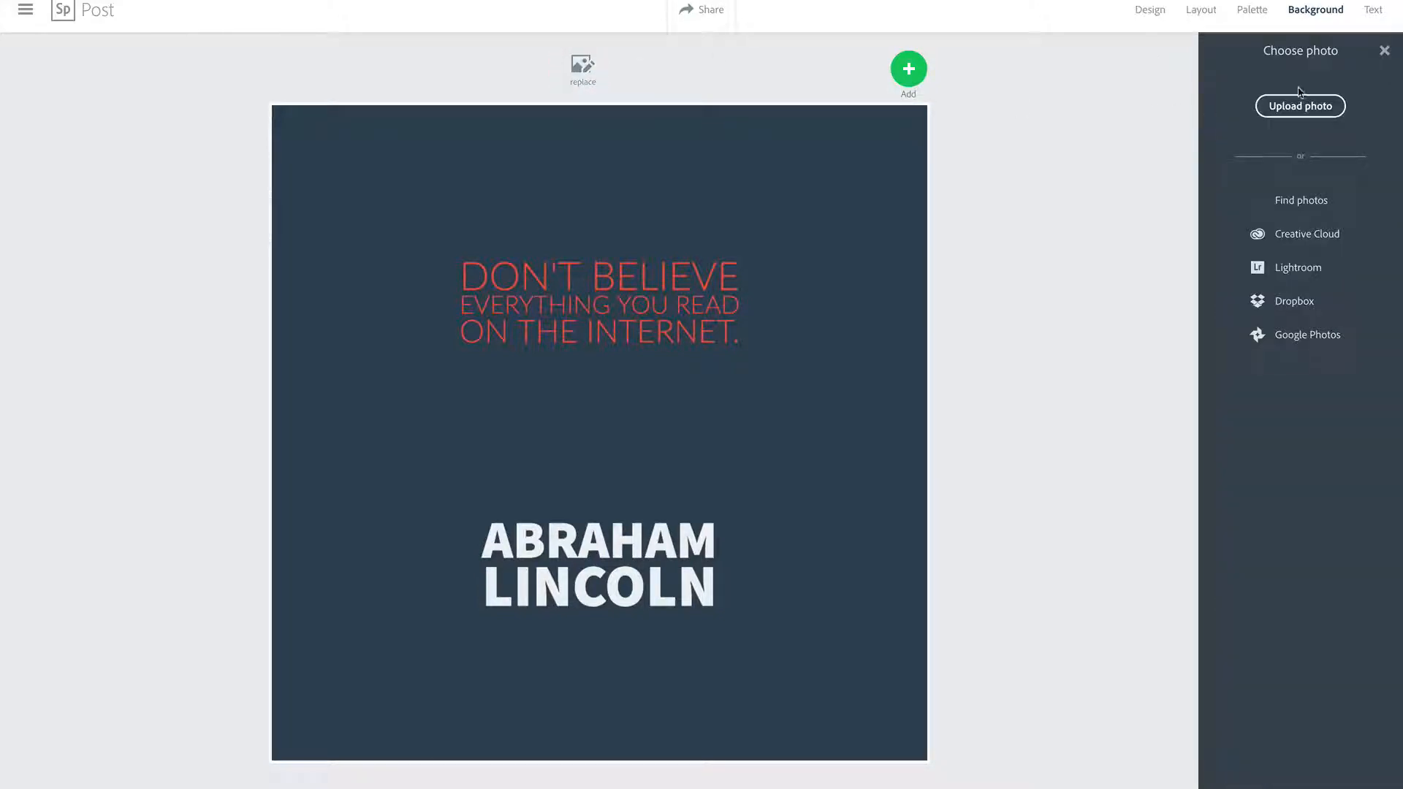
pyautogui.click(1286, 199)
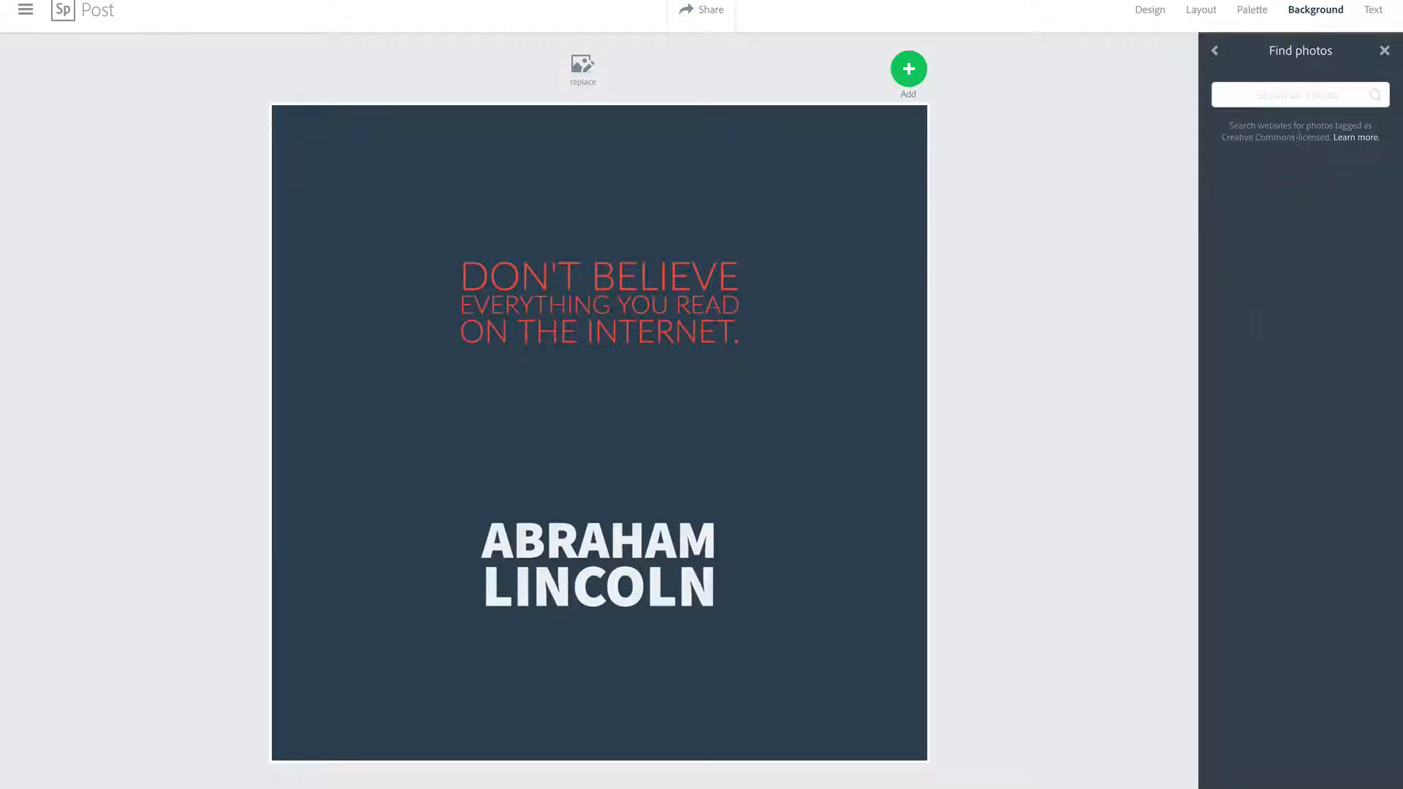
pyautogui.write('field')
pyautogui.press('Return')
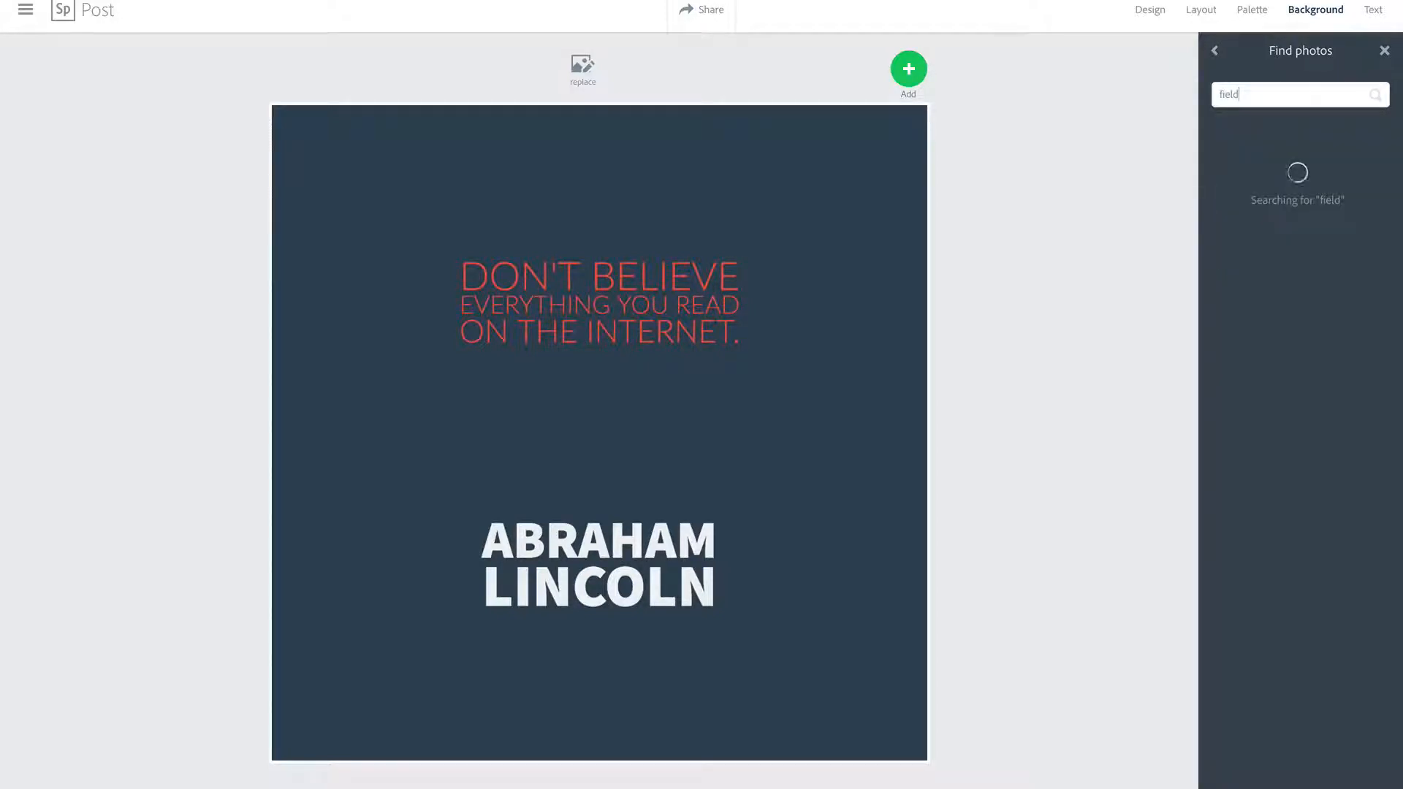
pyautogui.click(1262, 302)
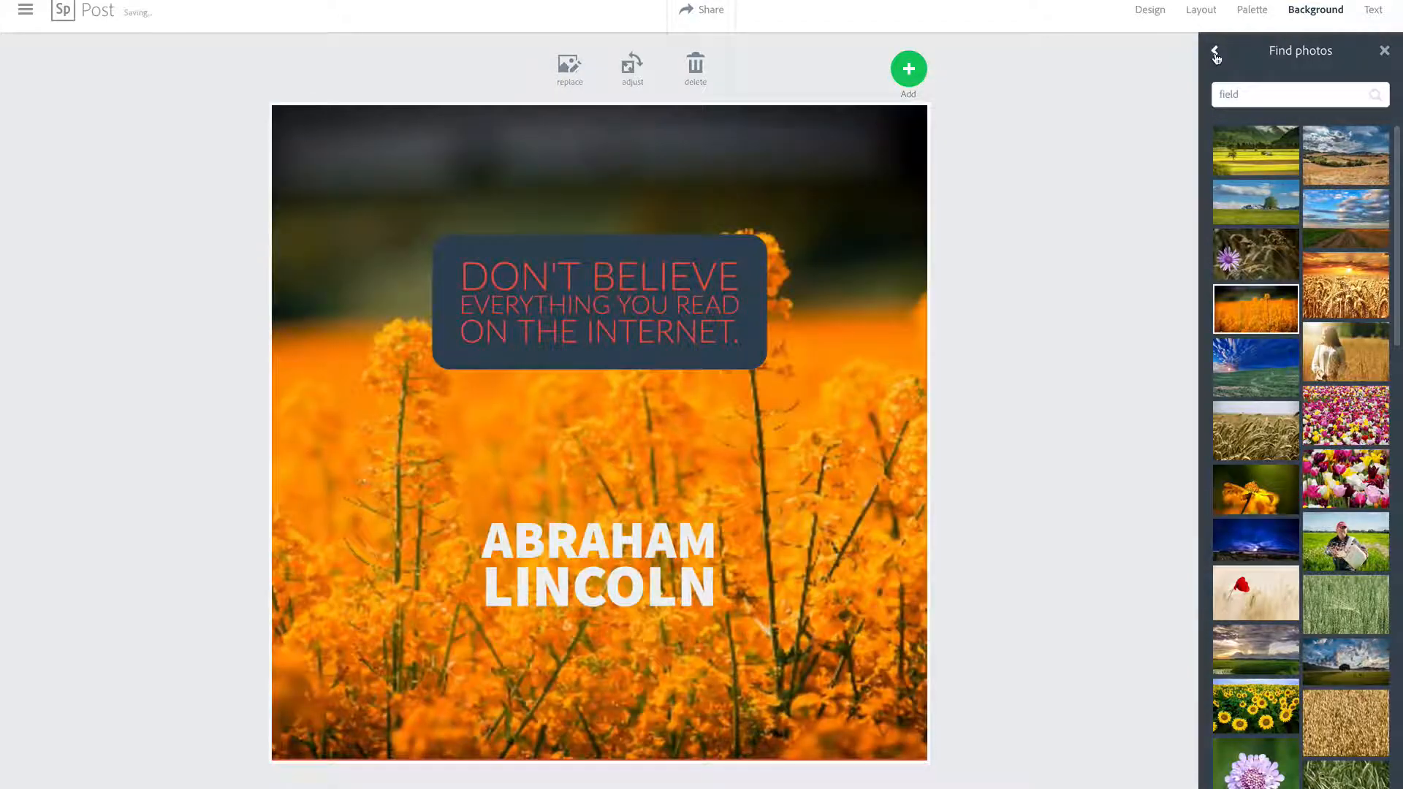
pyautogui.click(1215, 53)
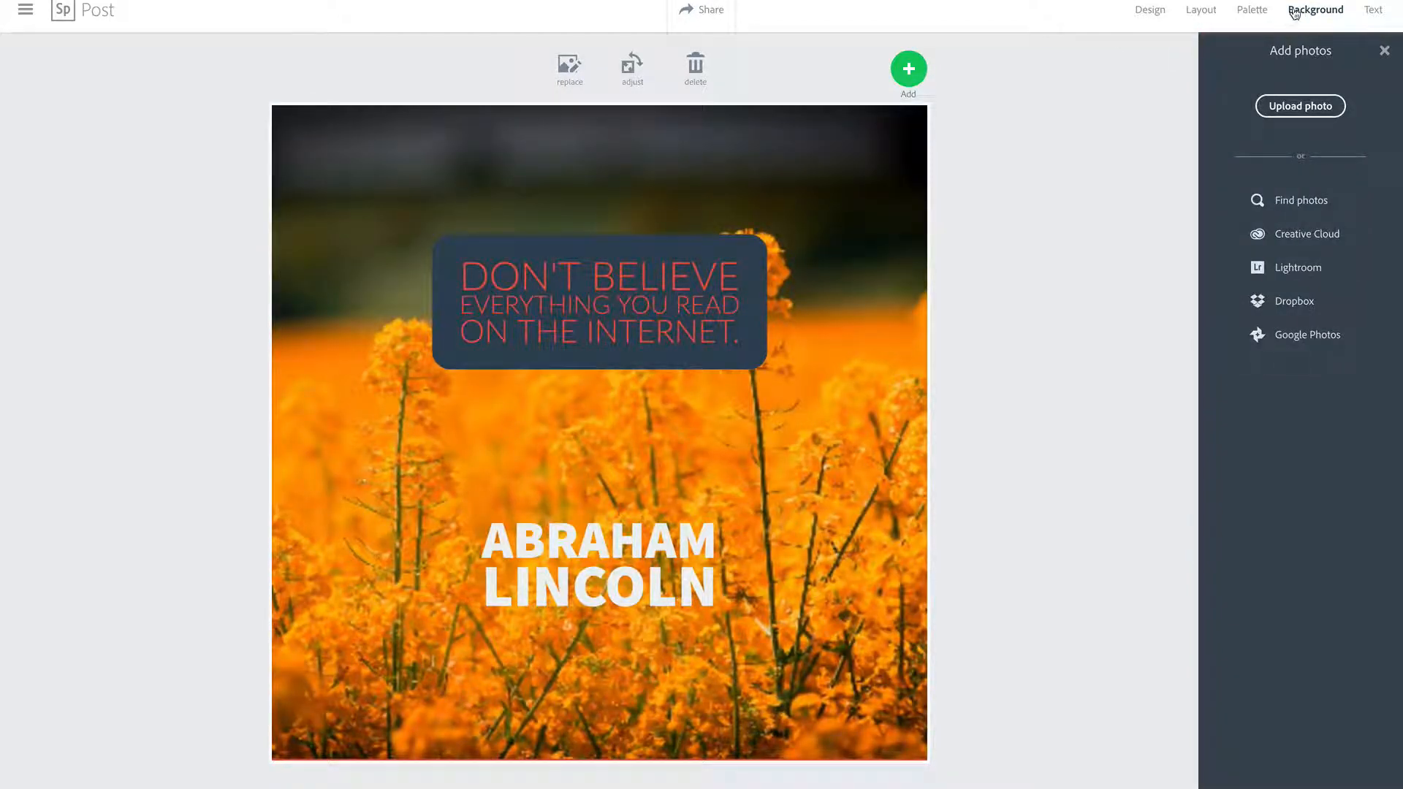
# Step: Try the Fremont and Shiro photo filters on the flower field background
pyautogui.click(1251, 9)
pyautogui.click(1305, 11)
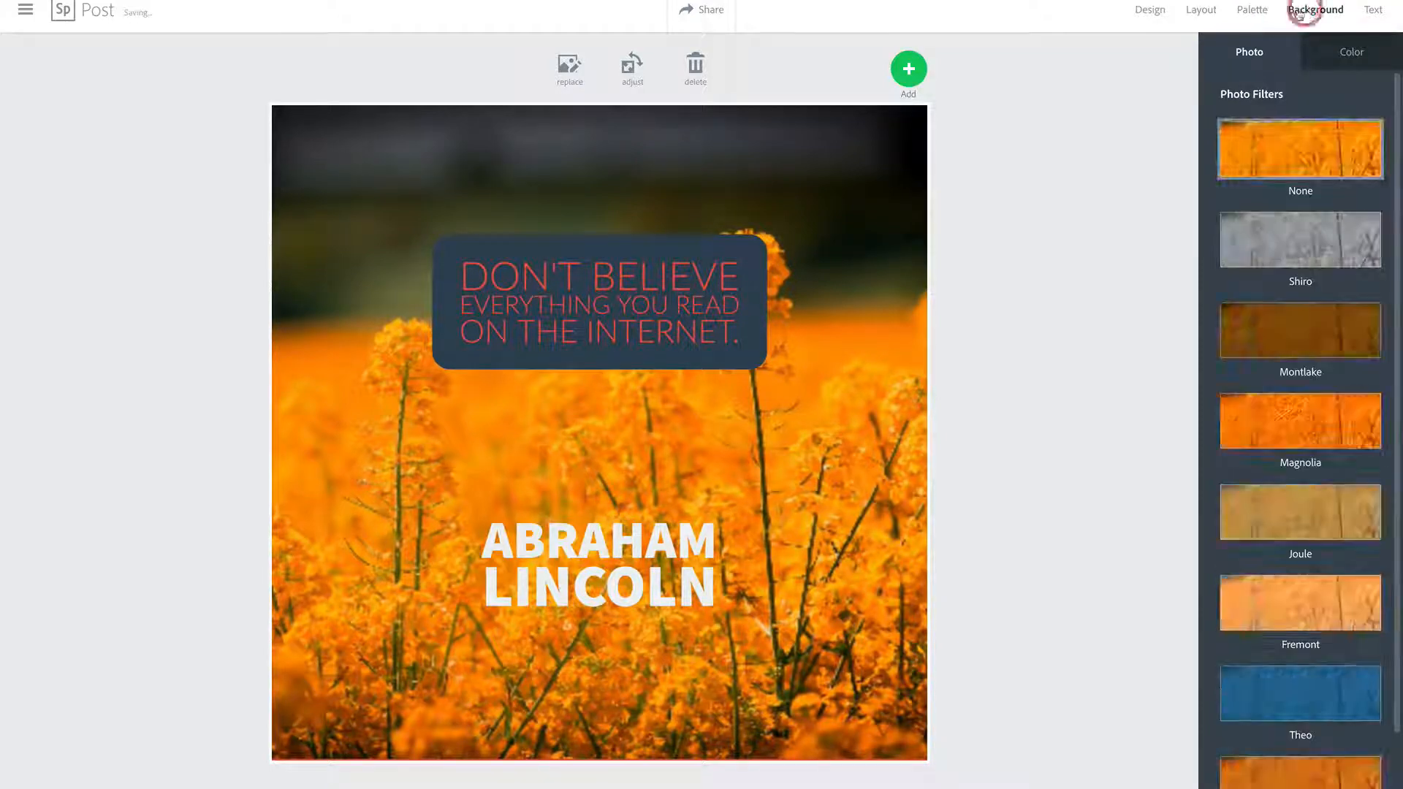
pyautogui.click(1348, 57)
pyautogui.click(1284, 52)
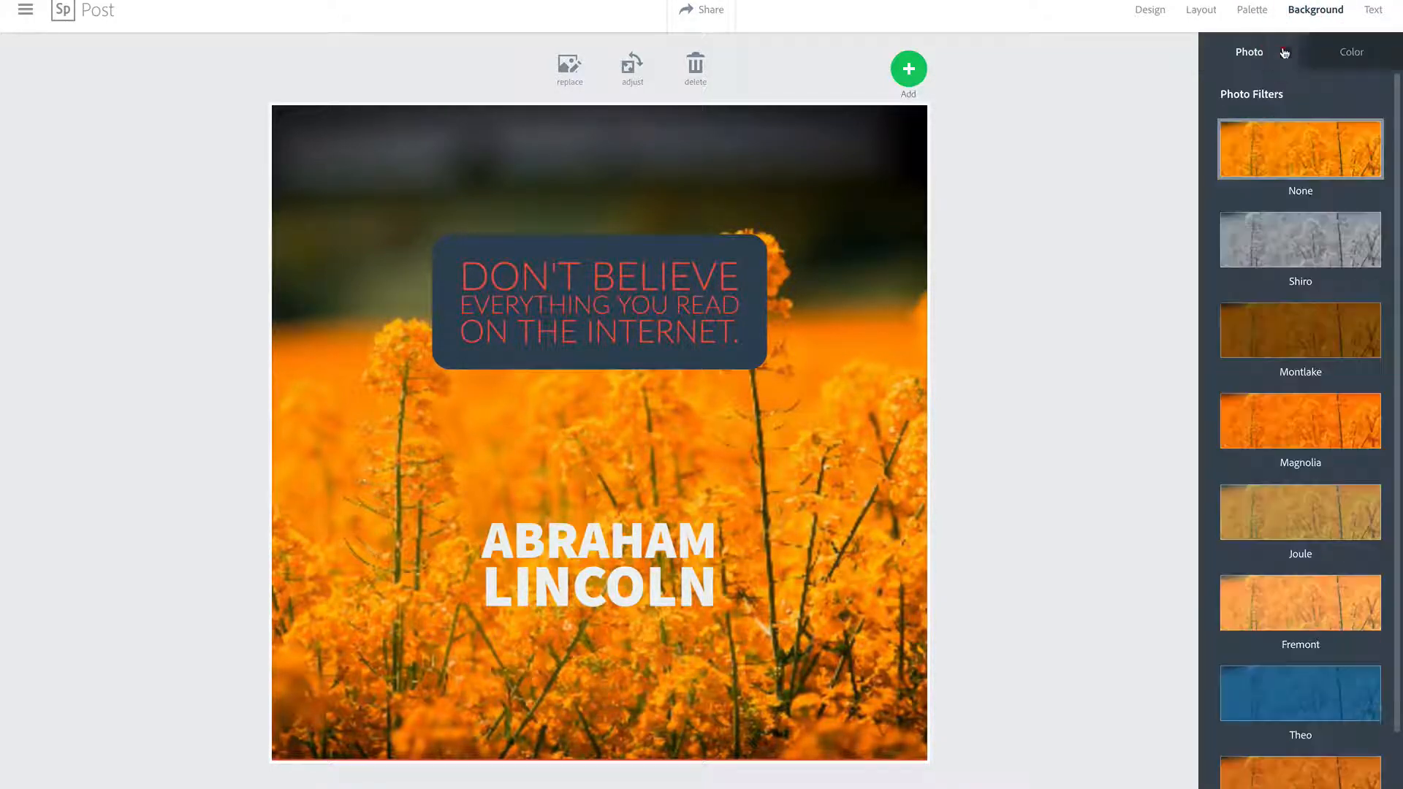
pyautogui.click(1299, 599)
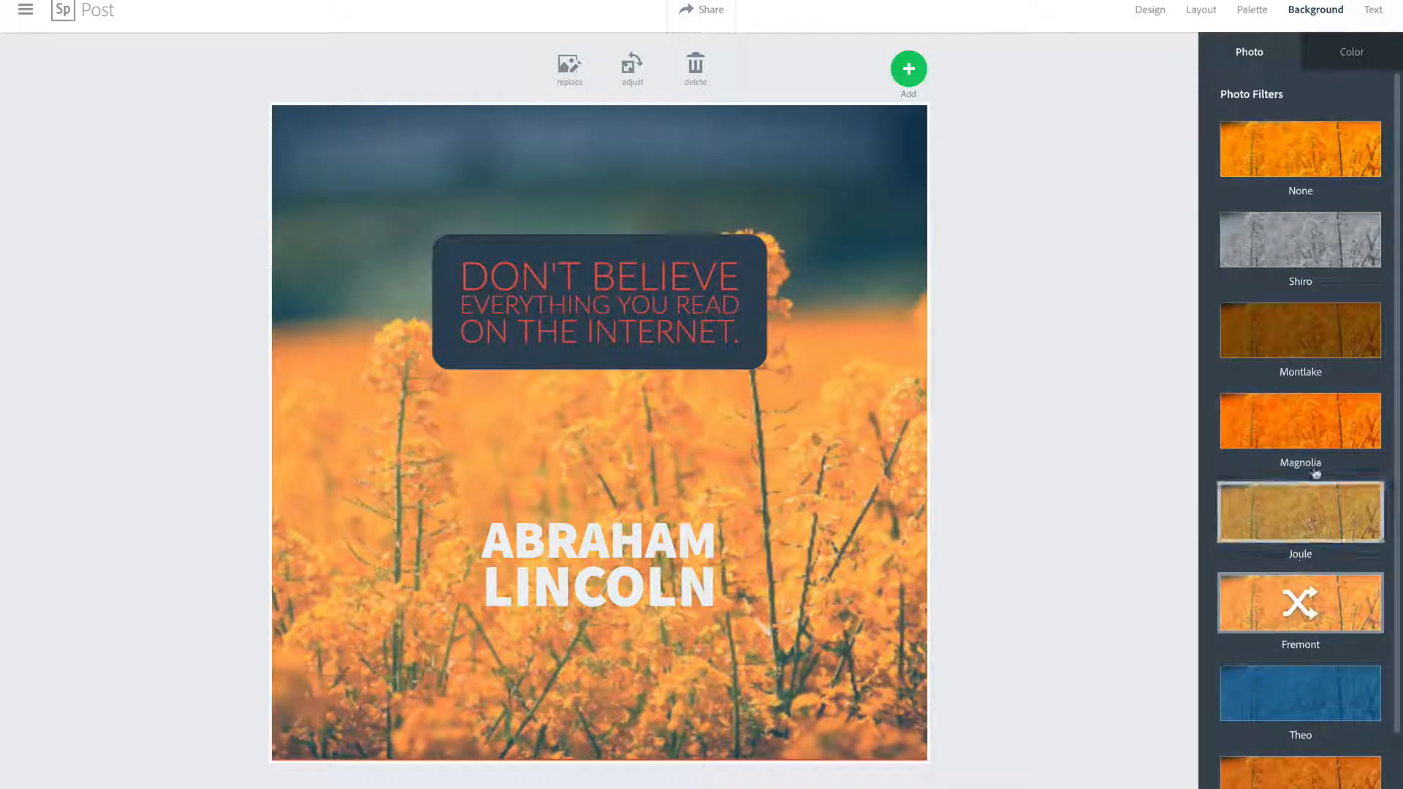
pyautogui.click(1318, 259)
pyautogui.scroll(-1, 1337, 518)
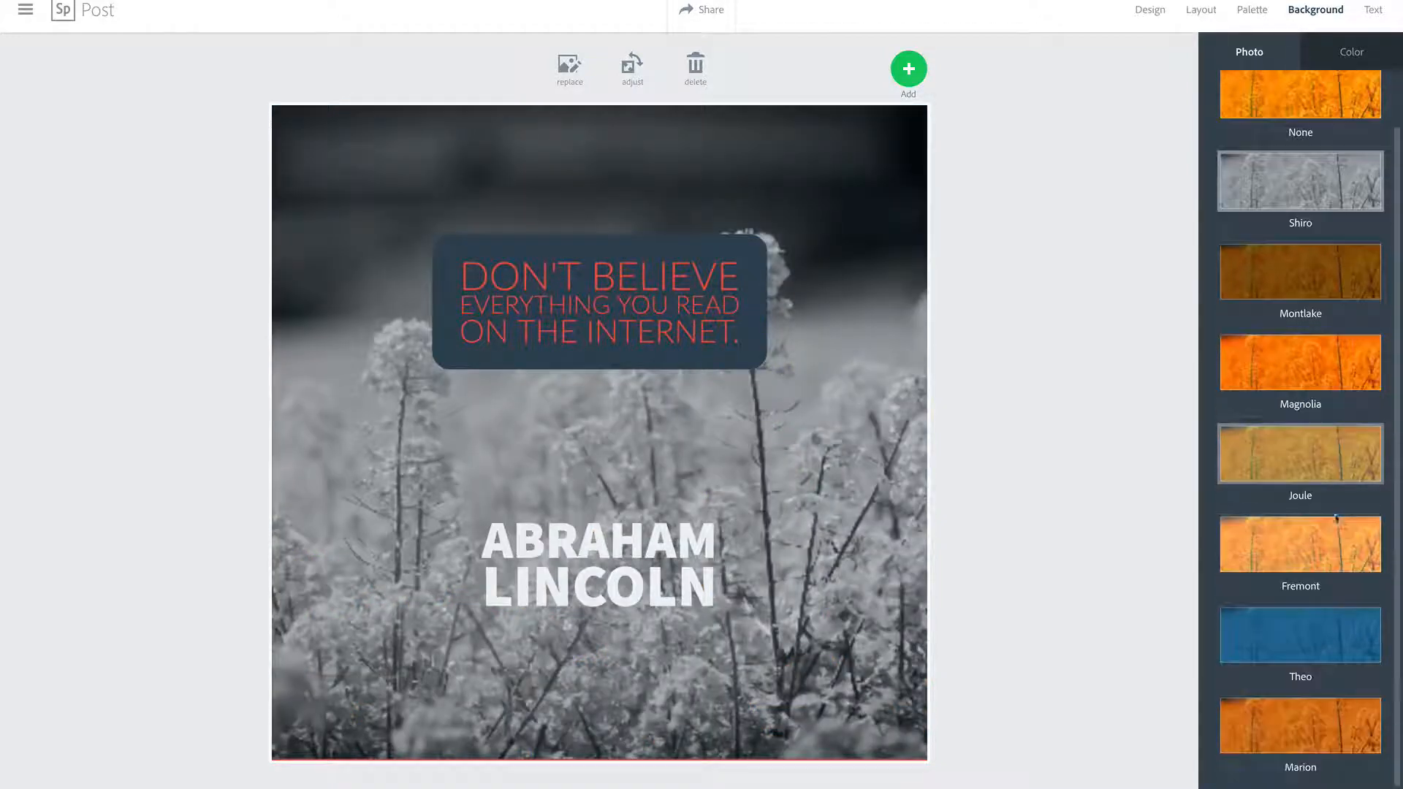
# Step: Apply the Fremont filter to the flower field background and shuffle its variations, ending with softened orange flowers under a blue sky
pyautogui.click(1315, 552)
pyautogui.click(1313, 548)
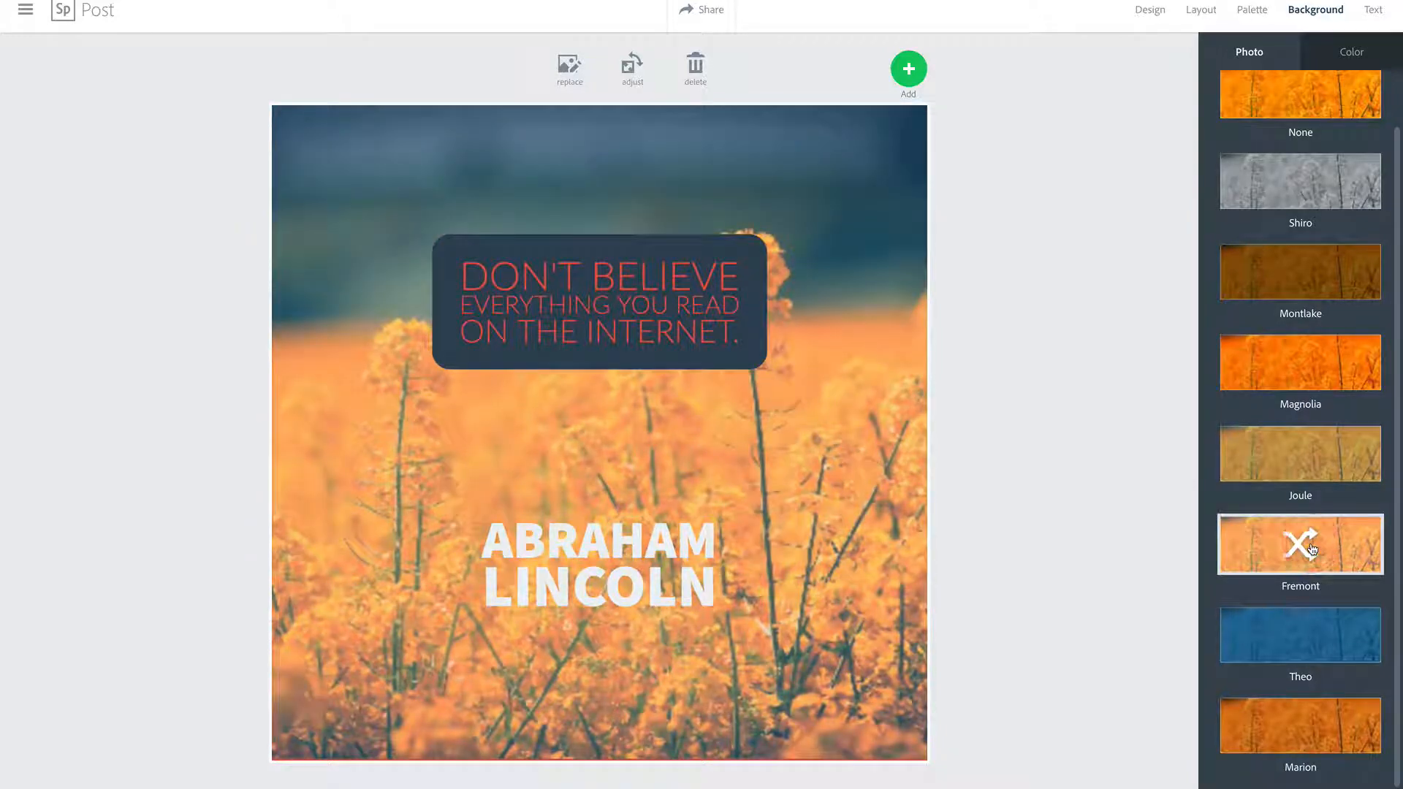
pyautogui.click(1313, 548)
pyautogui.click(1313, 548)
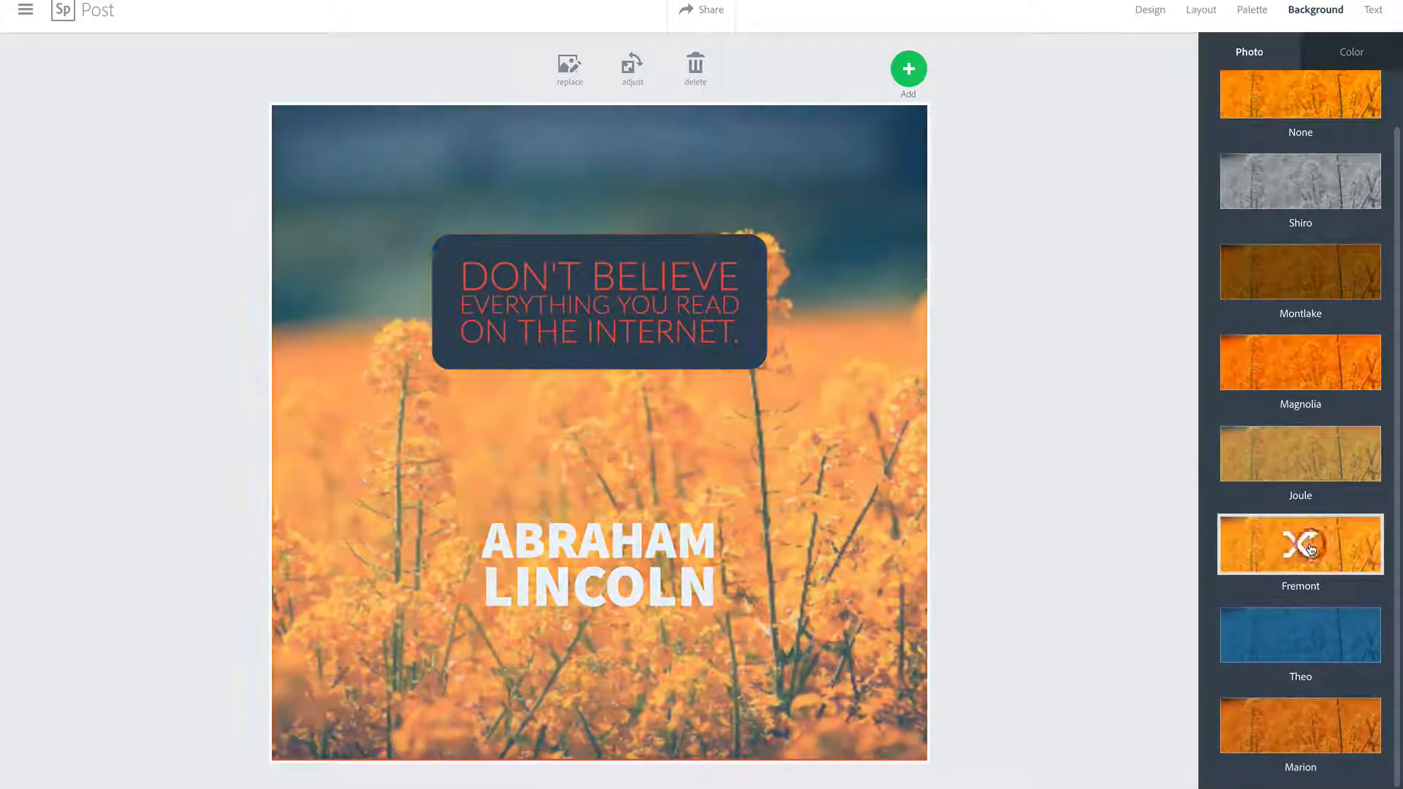
pyautogui.scroll(1, 1243, 146)
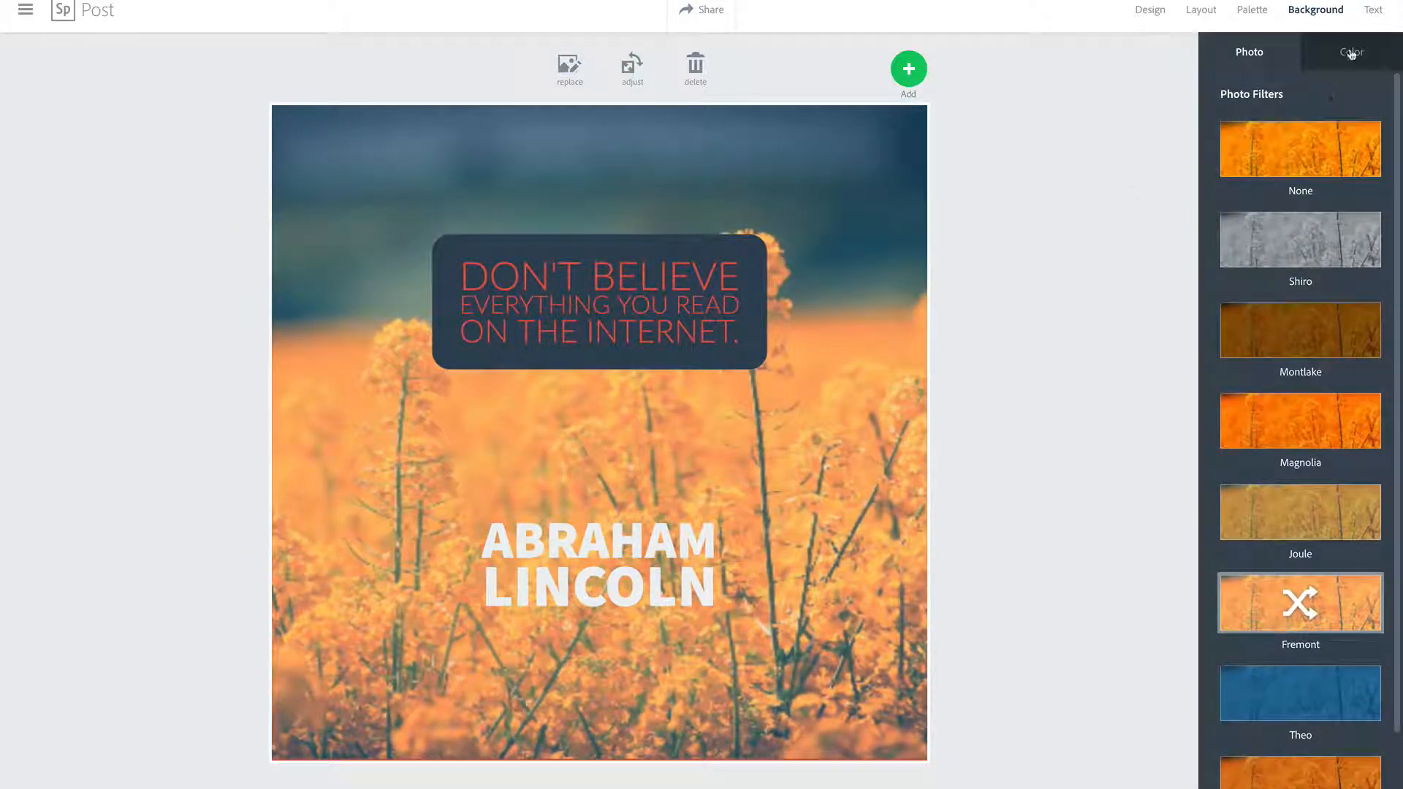
# Step: Select the quote text and try the full round of style suggestions with different fonts, colours and text boxes
pyautogui.click(1373, 15)
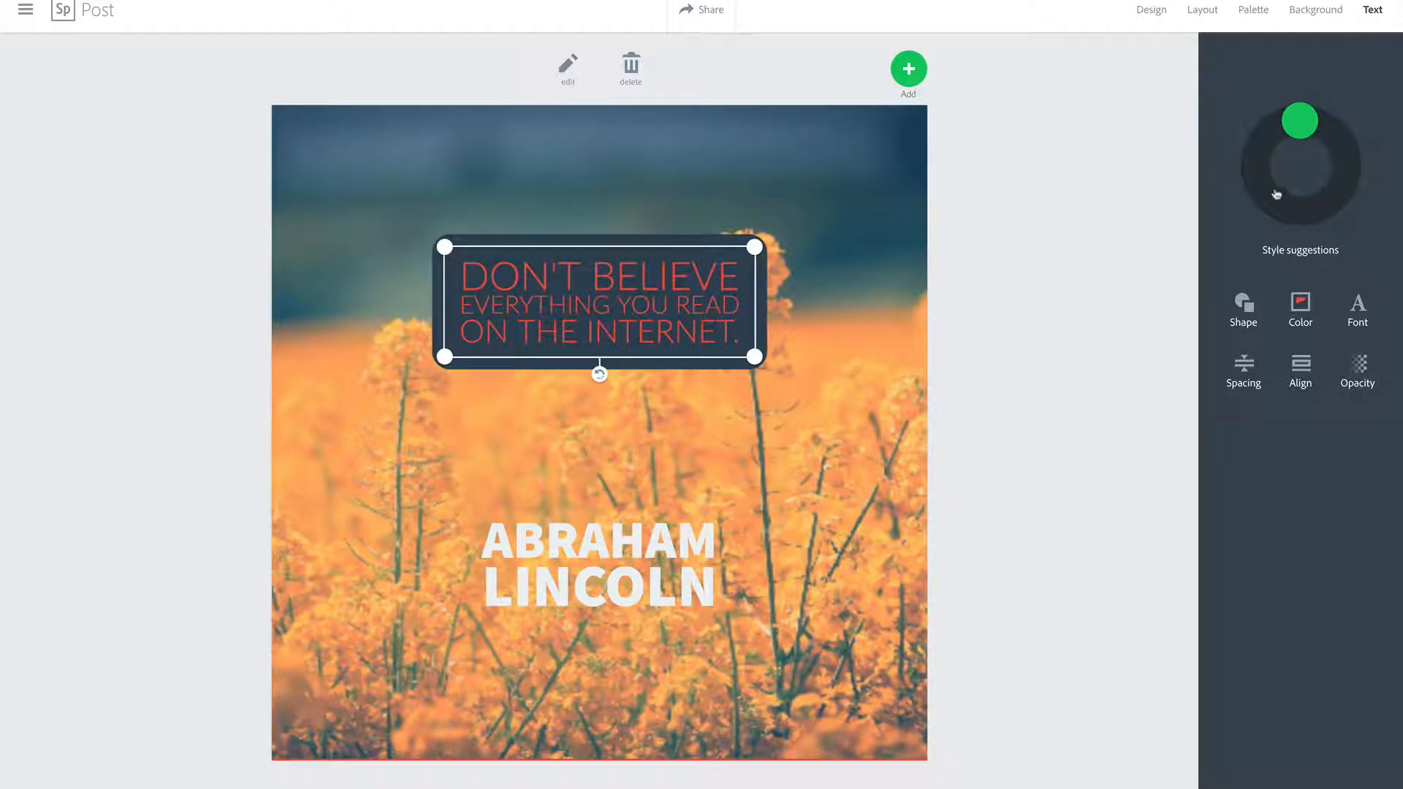
pyautogui.click(1303, 171)
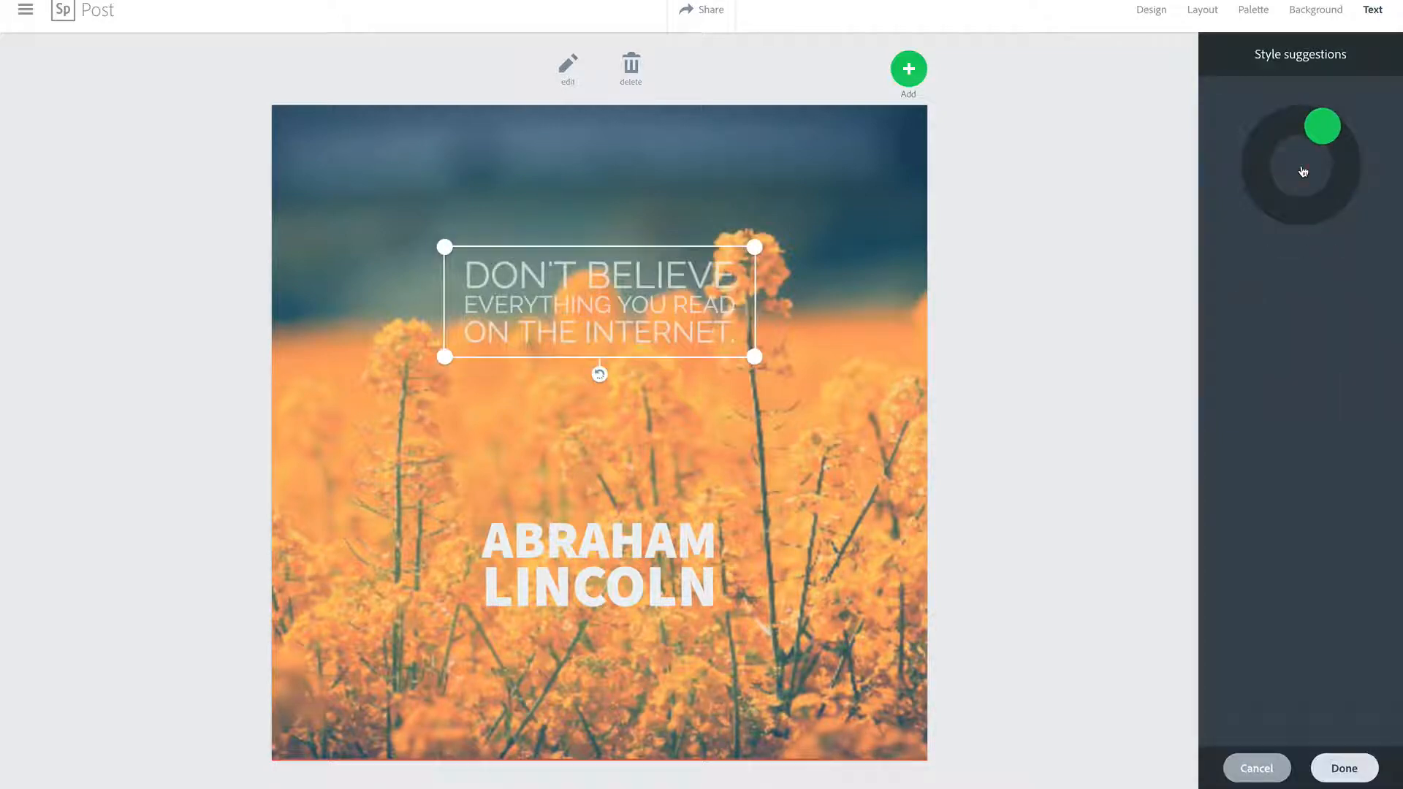
pyautogui.click(1302, 172)
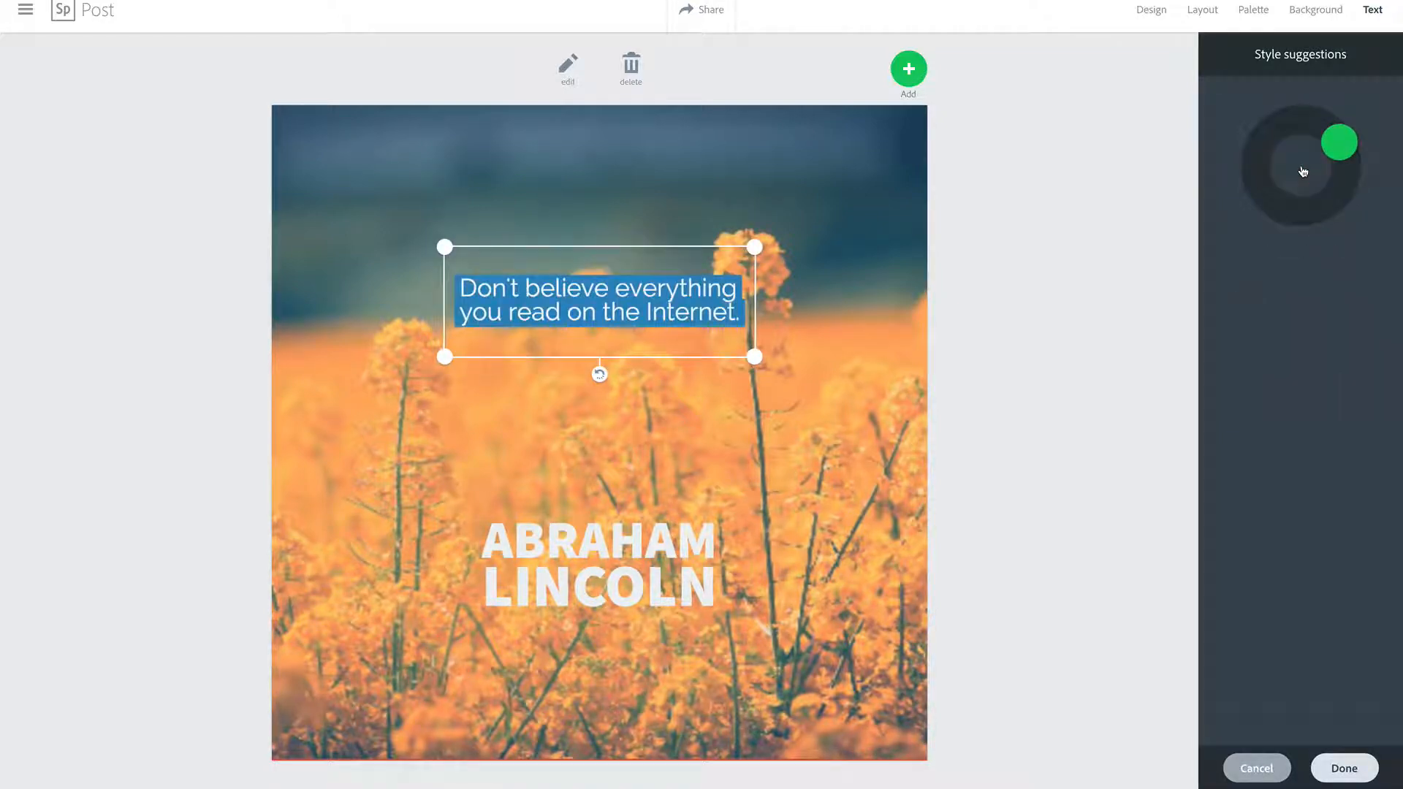
pyautogui.click(1303, 171)
pyautogui.click(1303, 172)
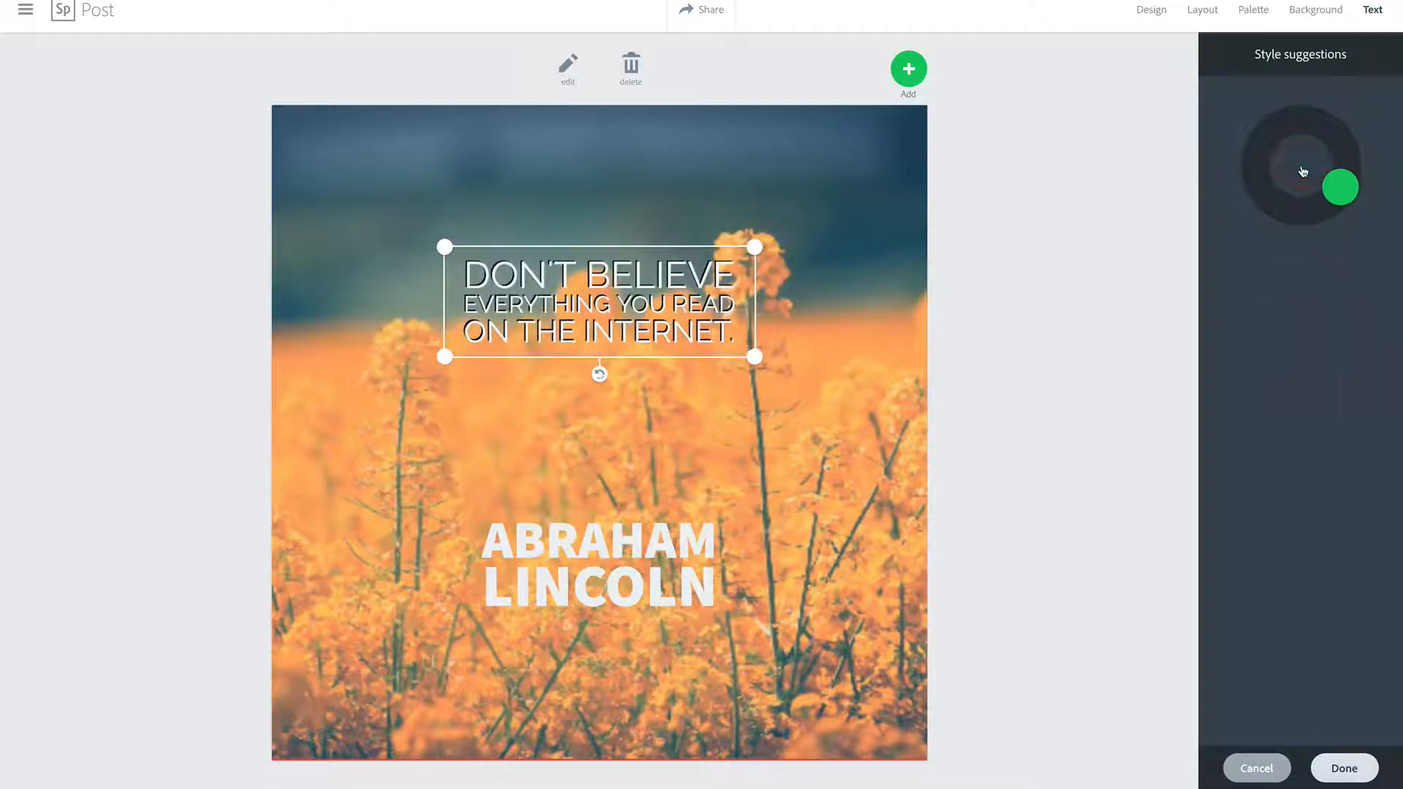
pyautogui.click(1303, 171)
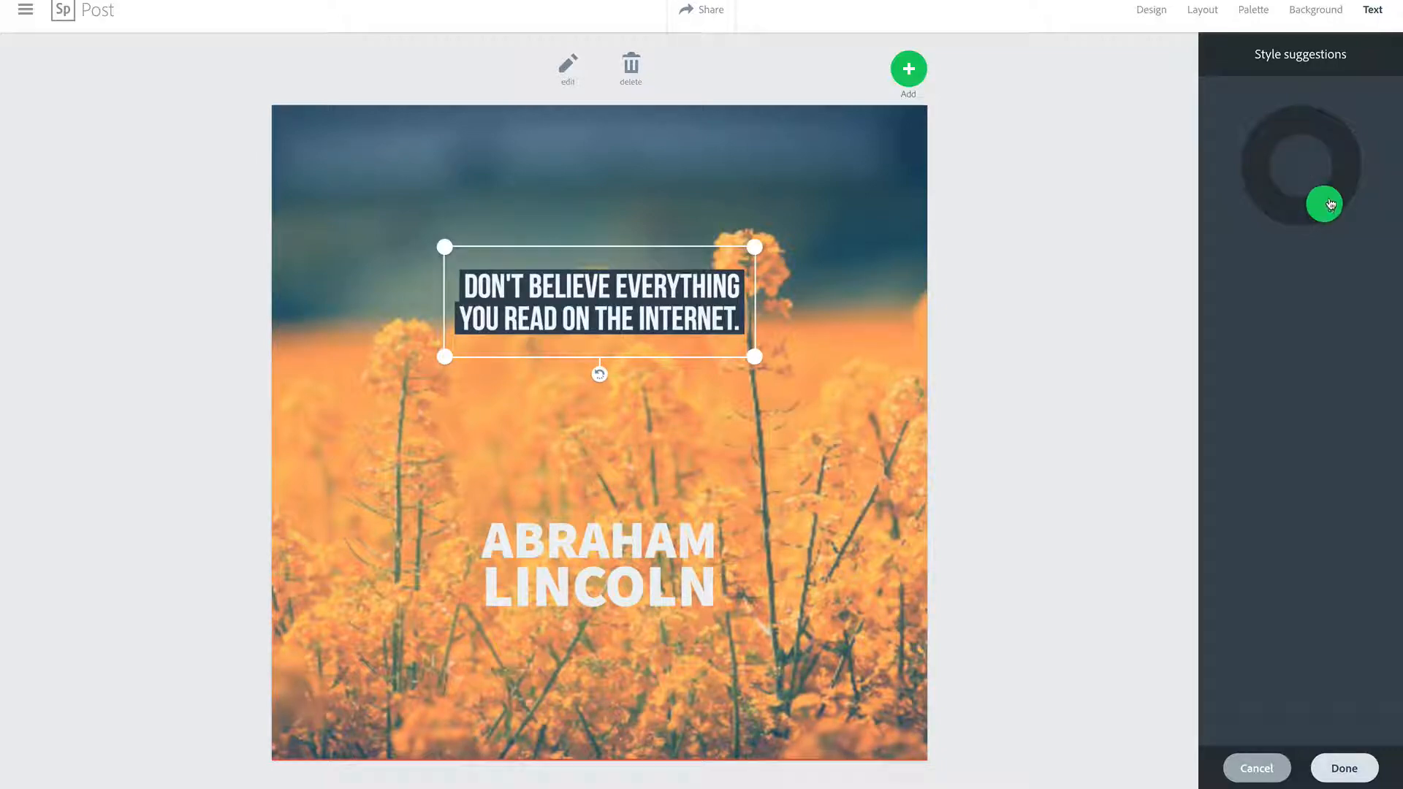
pyautogui.click(1305, 170)
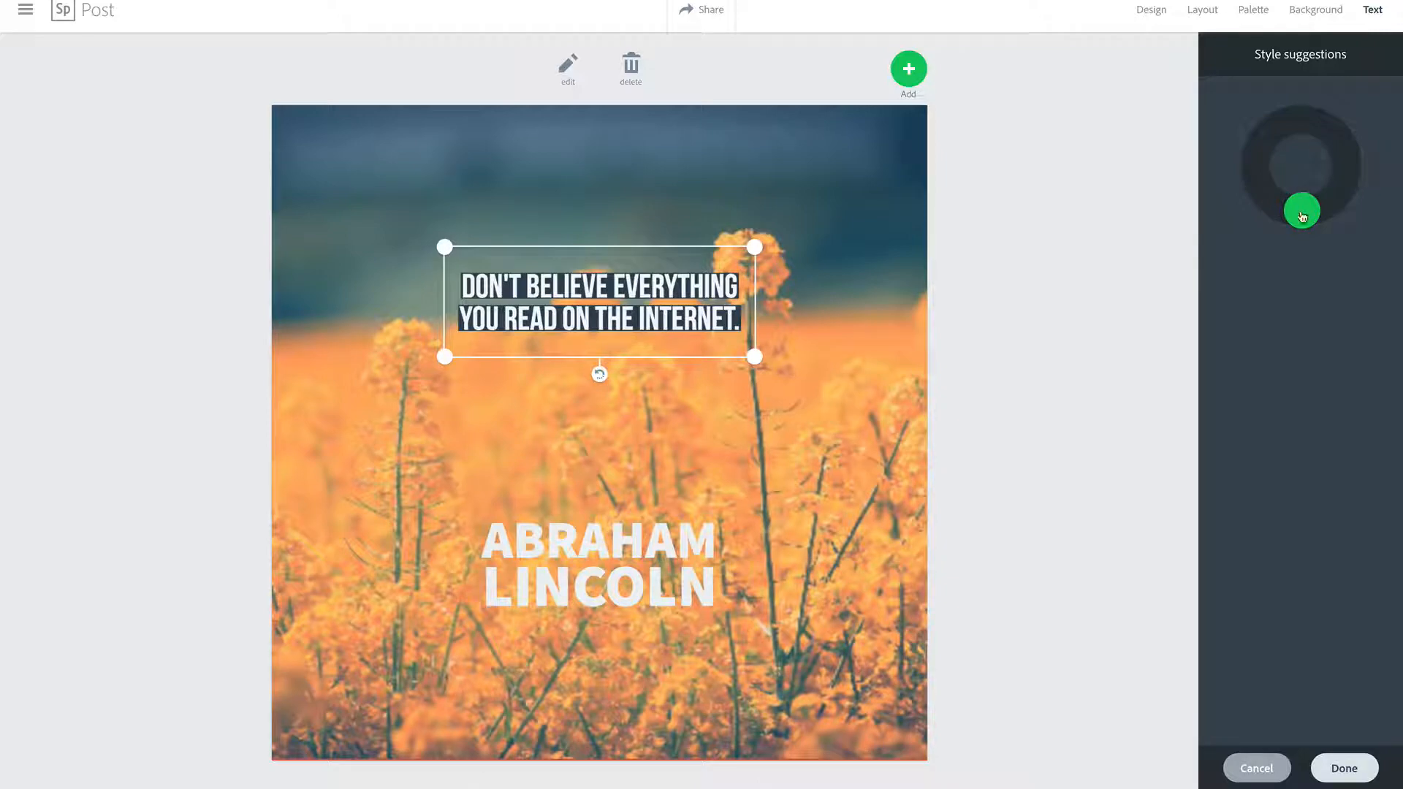
pyautogui.click(1307, 165)
pyautogui.click(1308, 164)
pyautogui.click(1307, 165)
pyautogui.click(1307, 165)
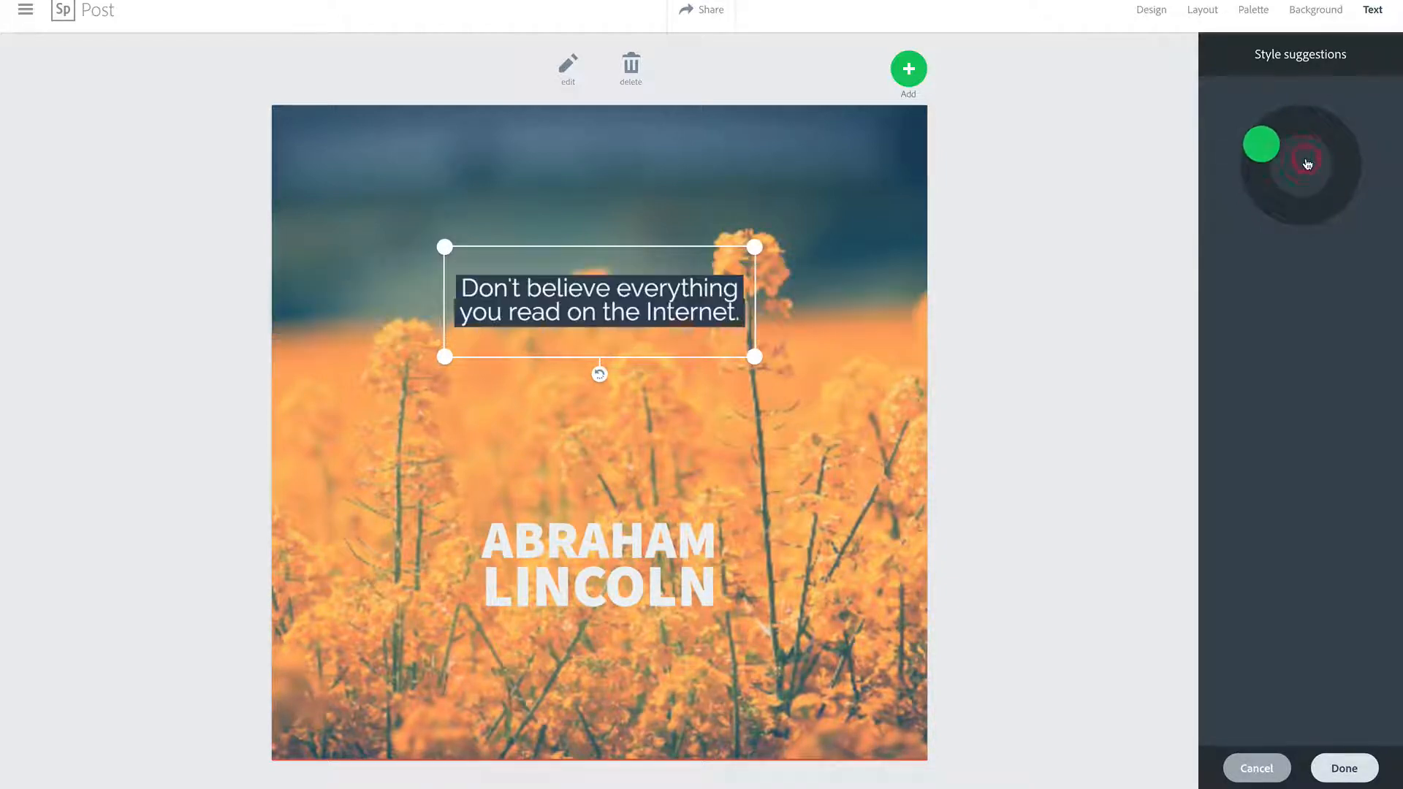
pyautogui.click(1307, 165)
pyautogui.click(1307, 165)
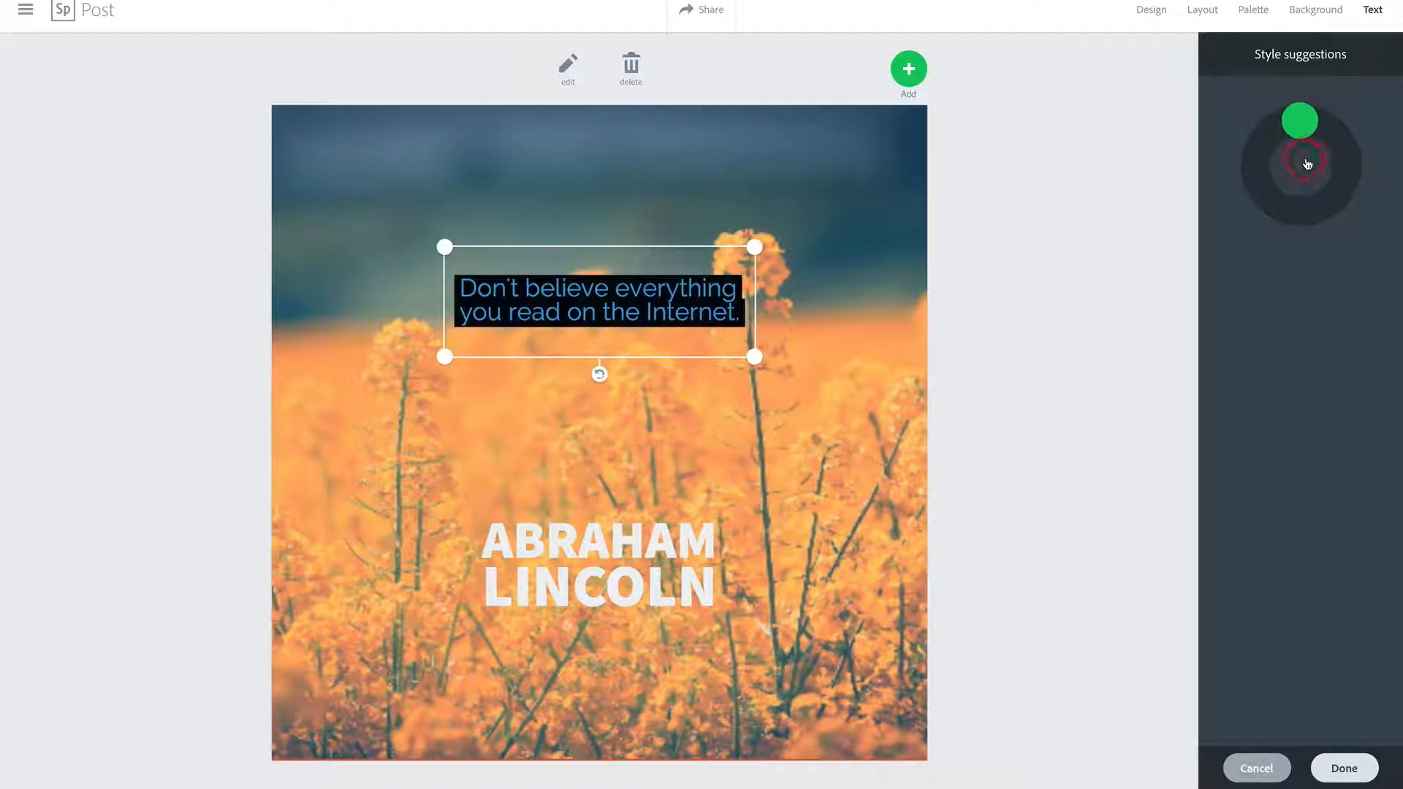
pyautogui.moveTo(1305, 122); pyautogui.dragTo(1305, 213)
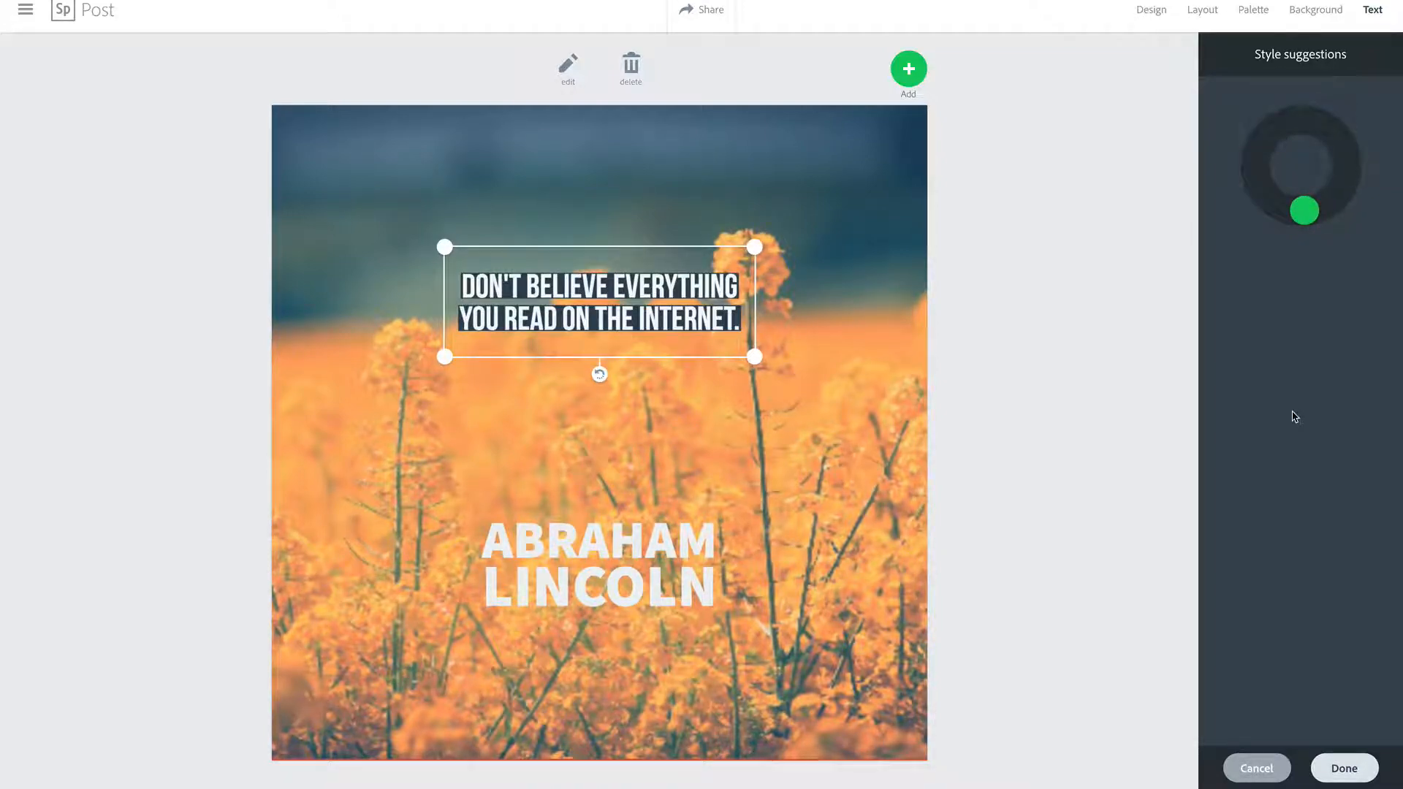
pyautogui.click(1305, 127)
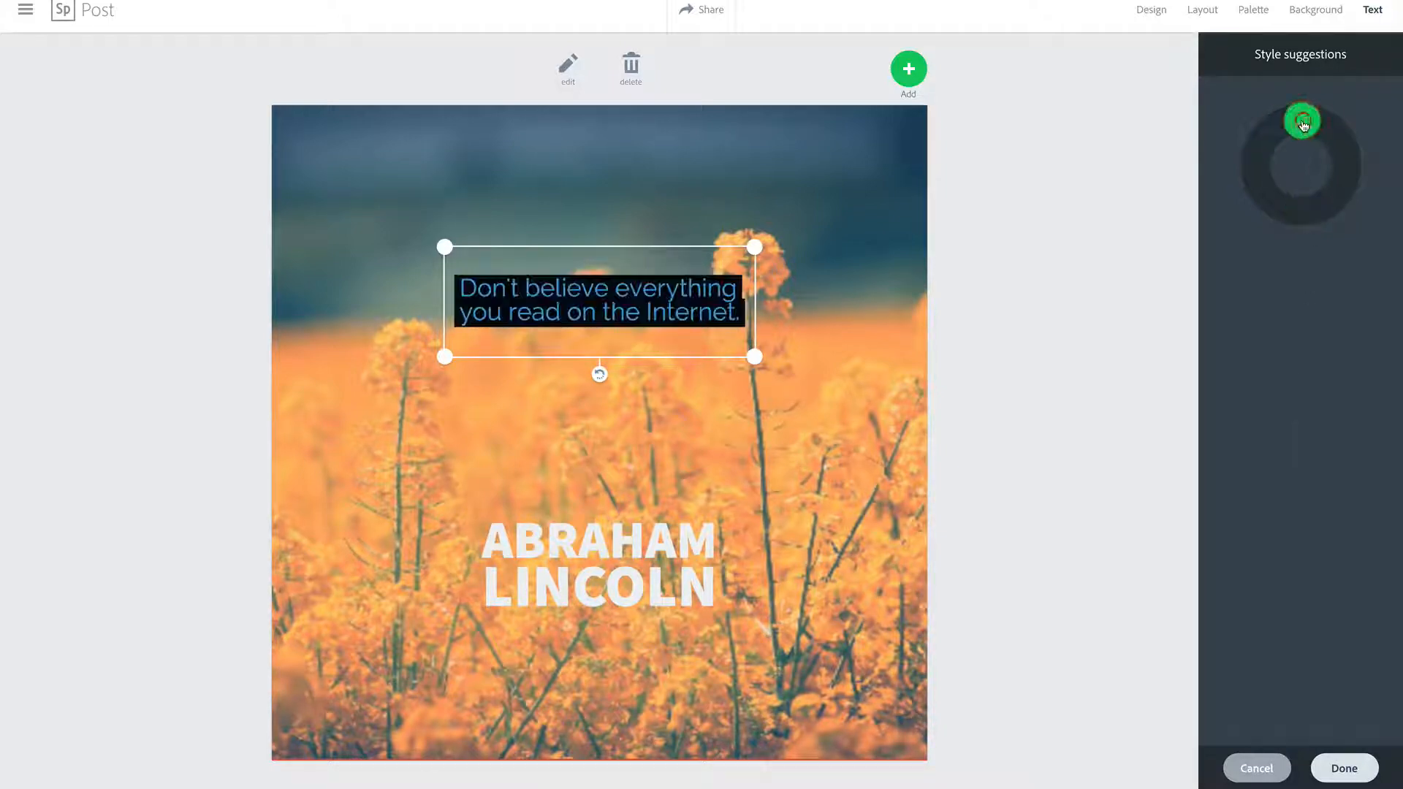
# Step: Generate more style suggestions for the quote and keep the sentence-case blue text on translucent white line boxes
pyautogui.click(1302, 171)
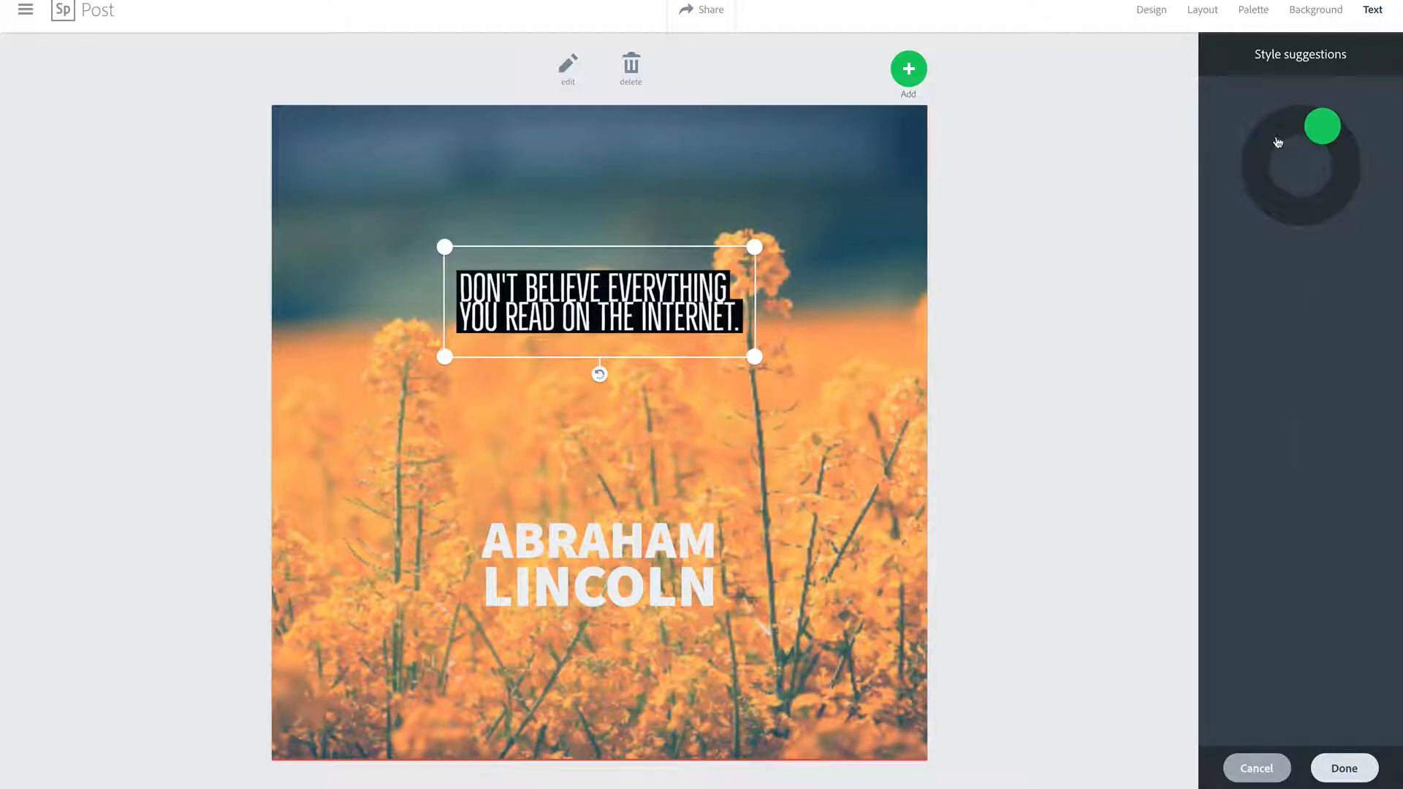
pyautogui.click(1278, 142)
pyautogui.click(1302, 164)
pyautogui.click(1304, 167)
pyautogui.click(1304, 167)
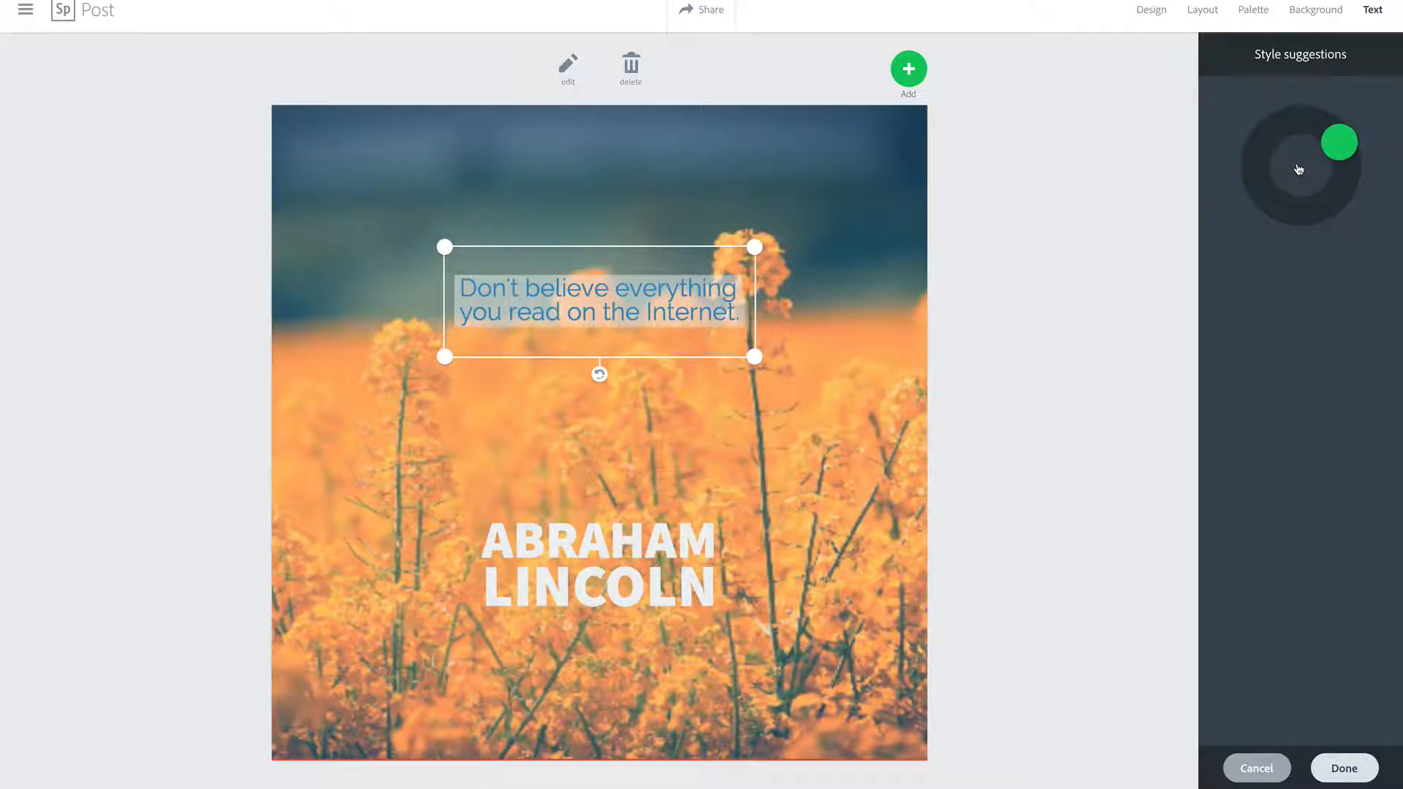
pyautogui.click(1343, 767)
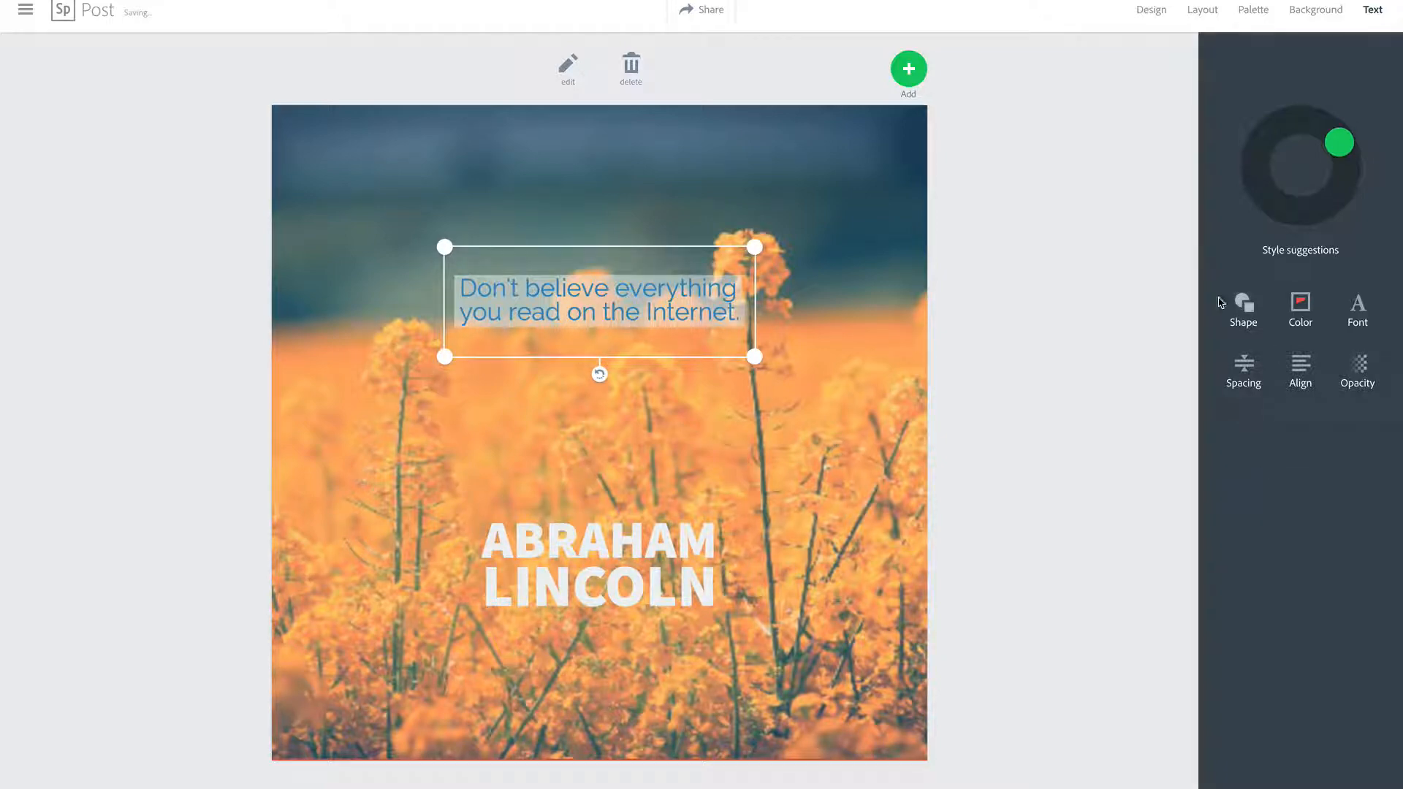
# Step: Try the shadowed text, diamond outline and slanted parallelogram shapes on the quote, including the parallelogram's cut-out text variation
pyautogui.click(1249, 318)
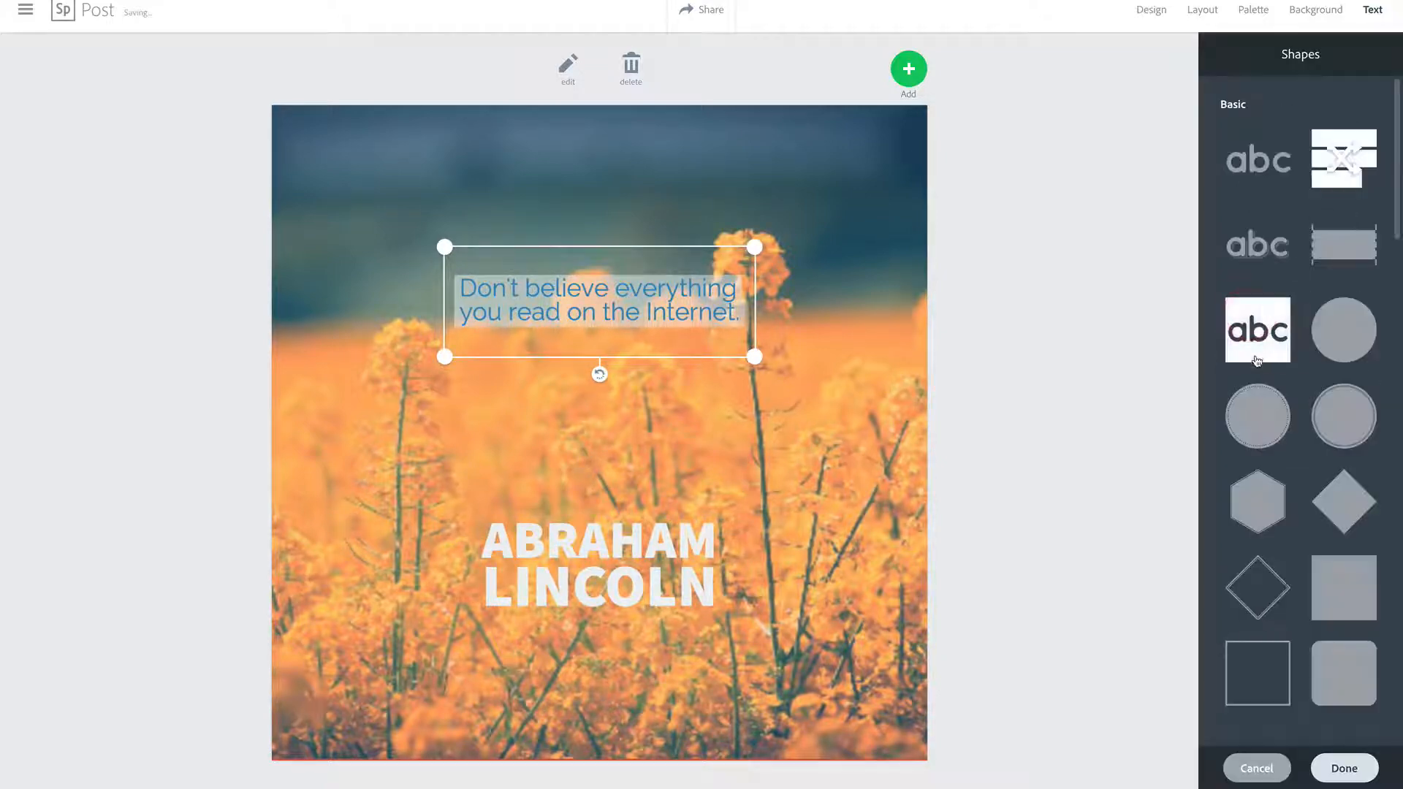
pyautogui.click(1270, 249)
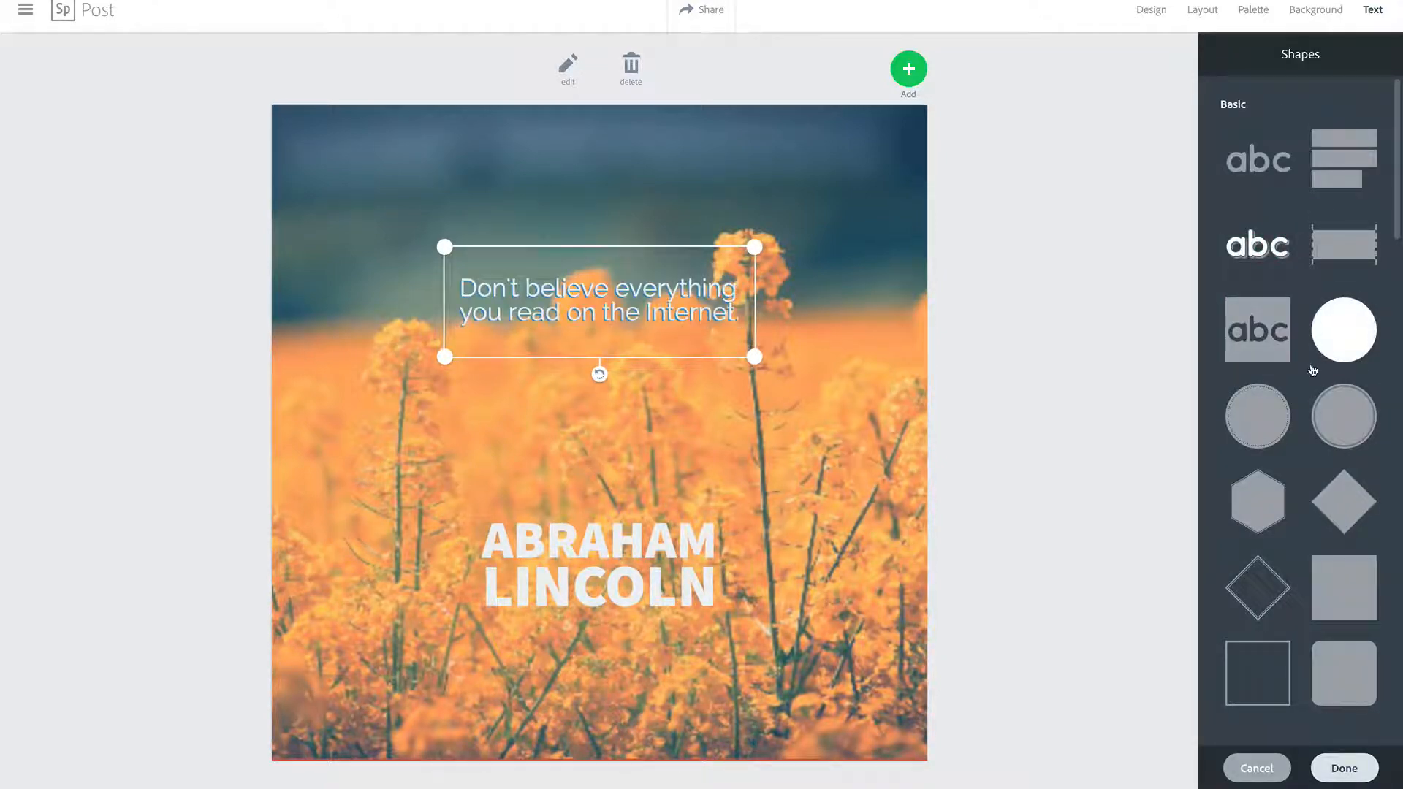
pyautogui.scroll(-3, 1345, 366)
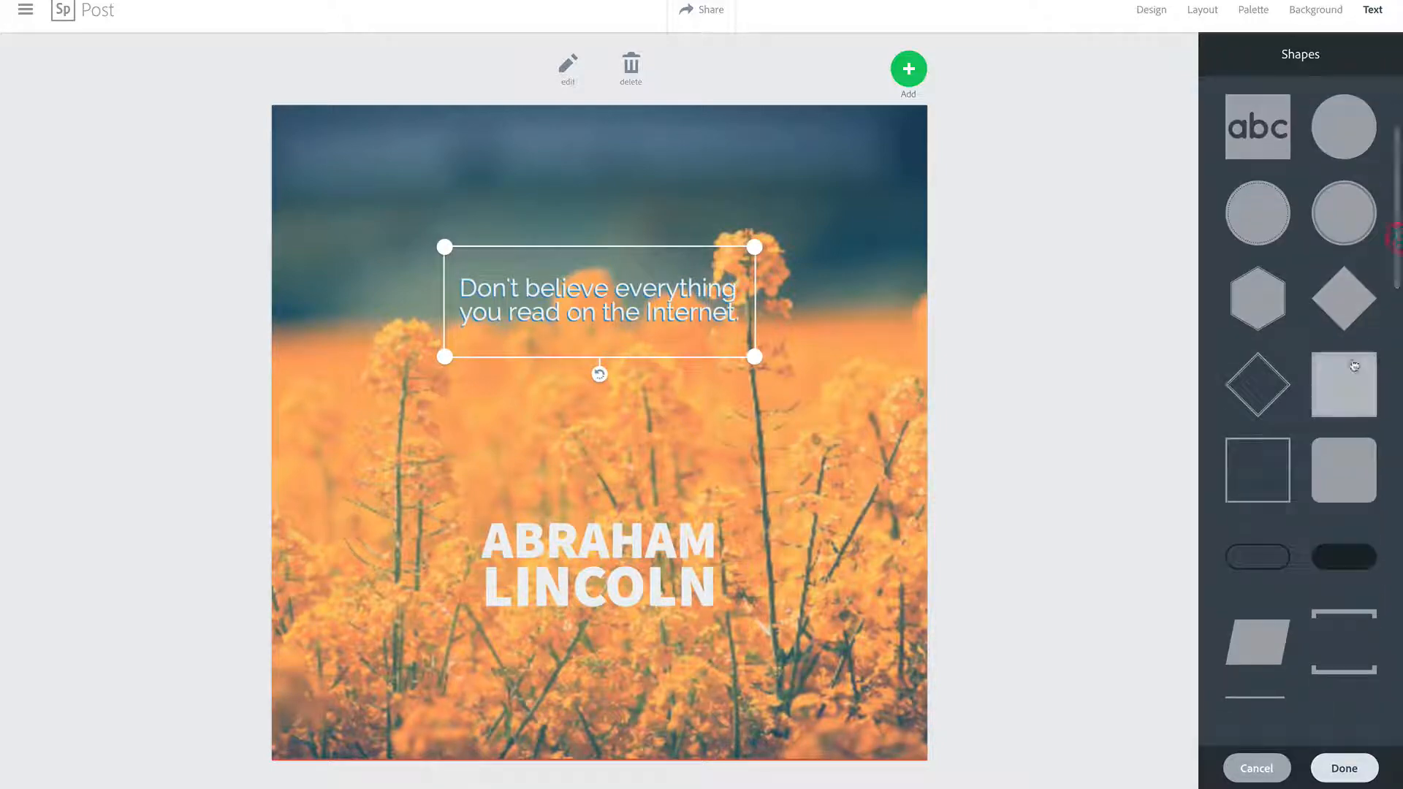
pyautogui.click(1260, 389)
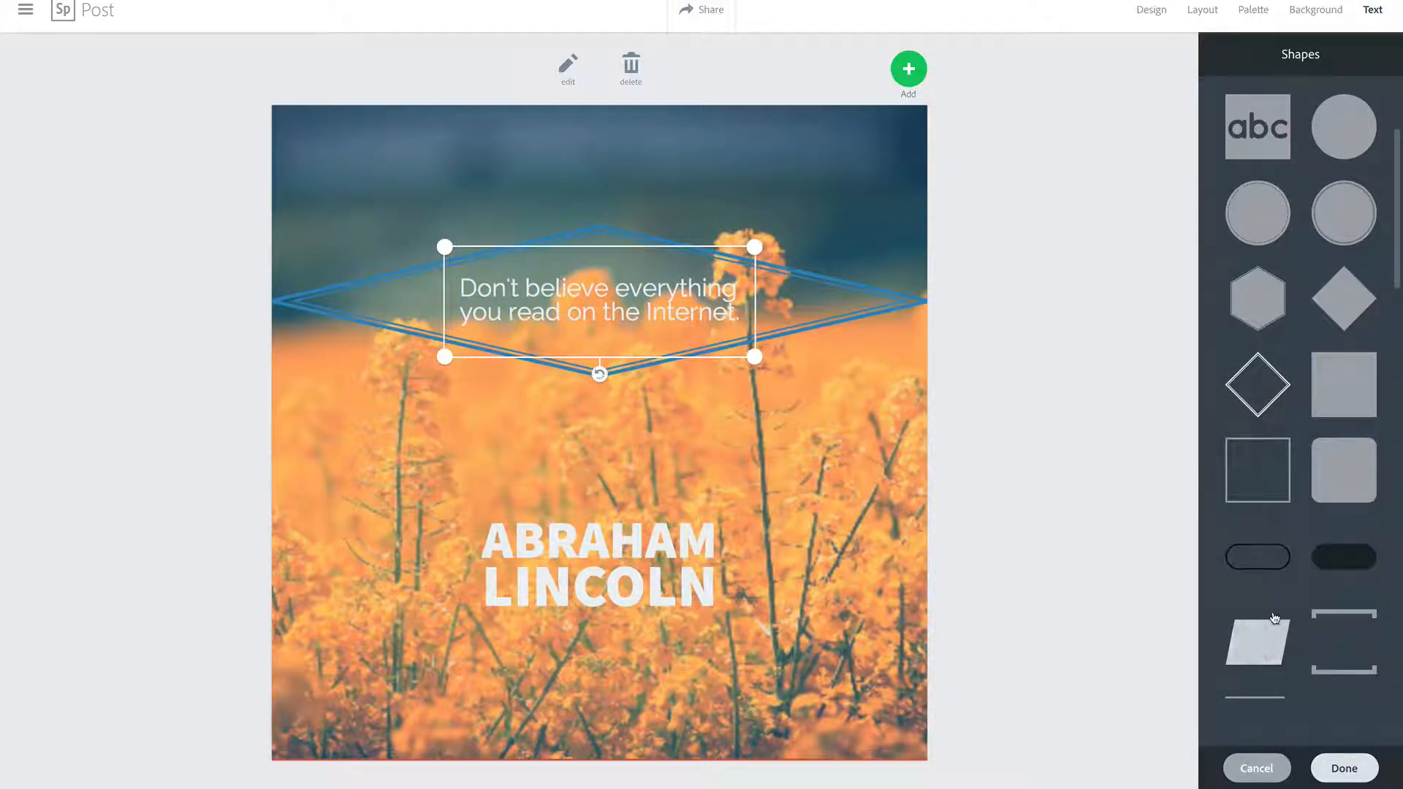
pyautogui.click(1273, 621)
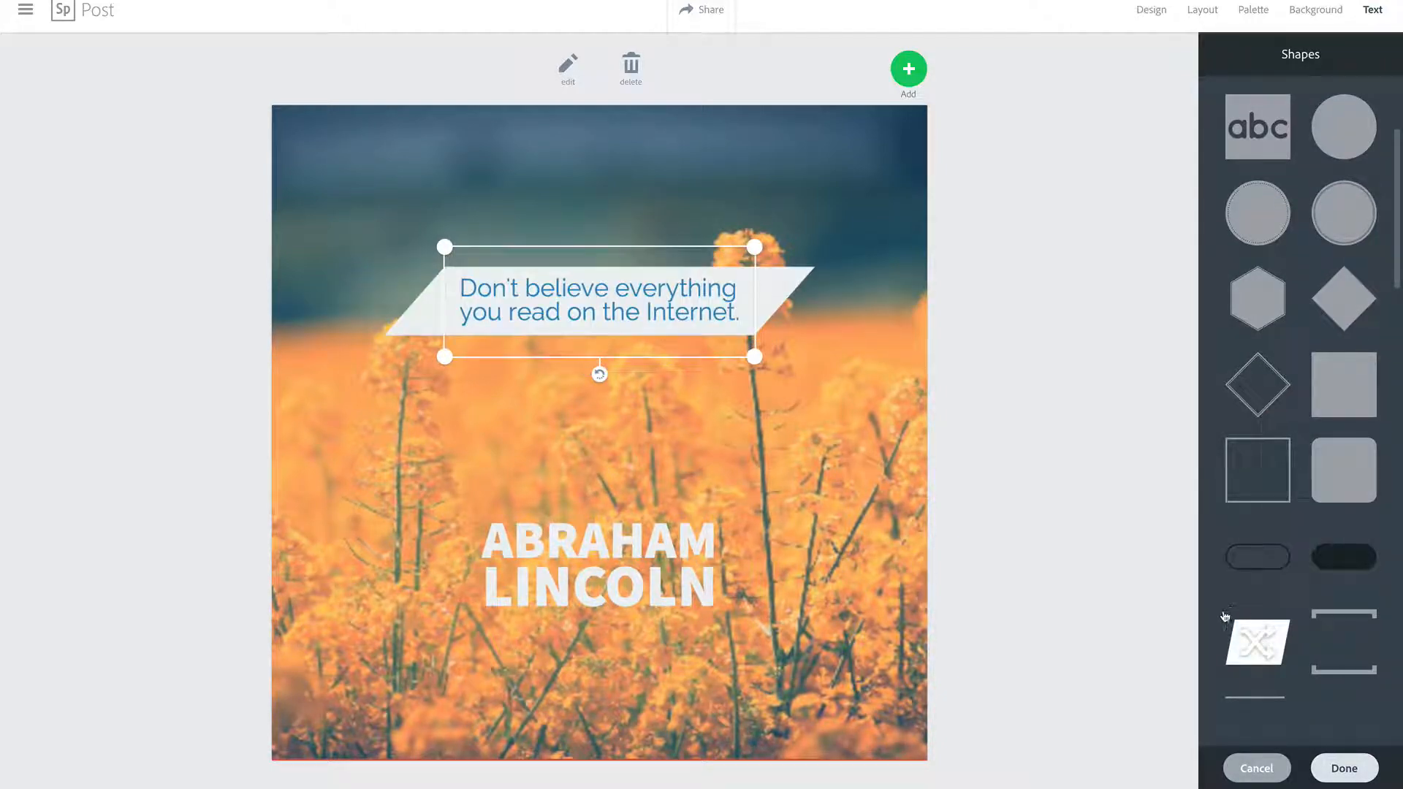
pyautogui.click(1260, 647)
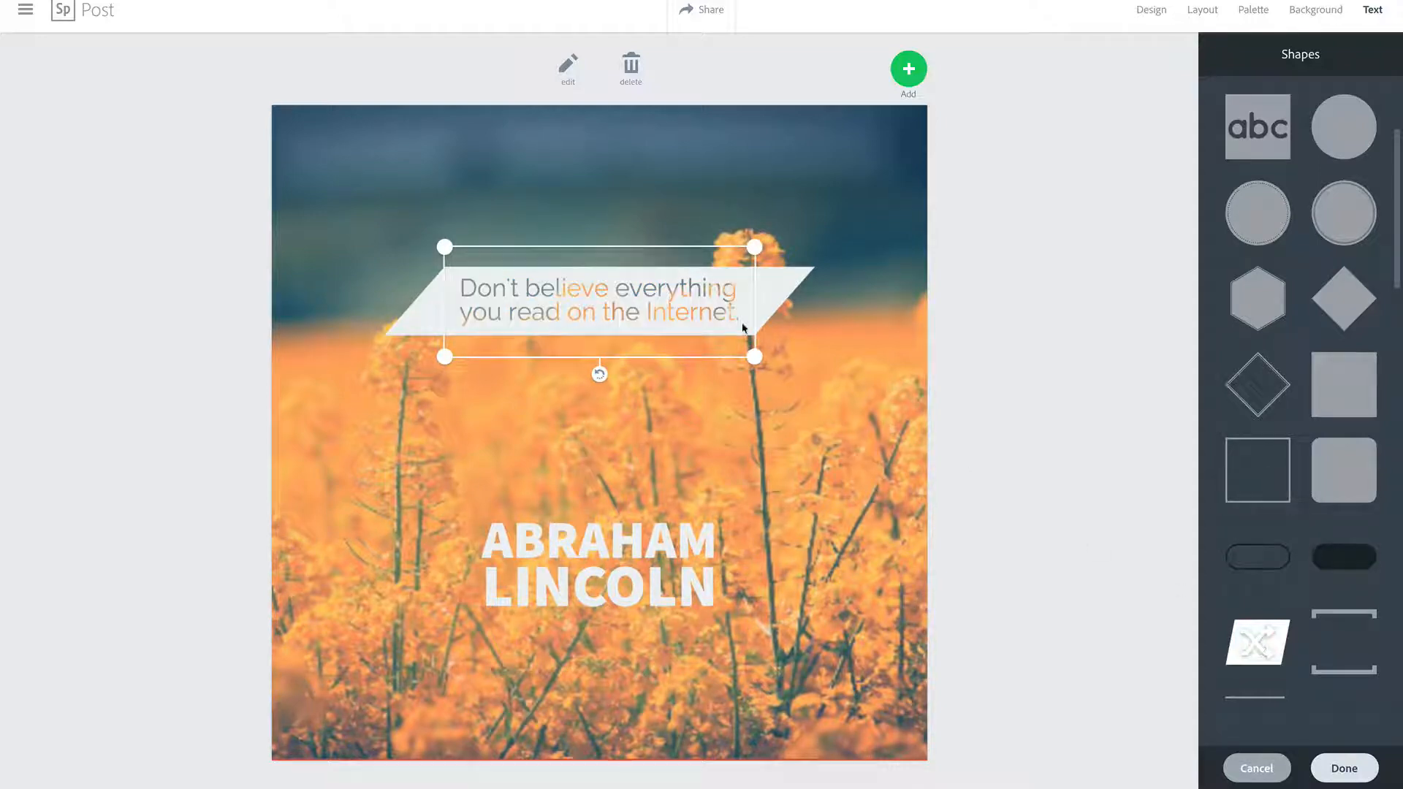
# Step: Move the quote slightly down and set it on the white decorative badge shape with a rounded centre and outer border
pyautogui.moveTo(432, 307); pyautogui.dragTo(431, 331)
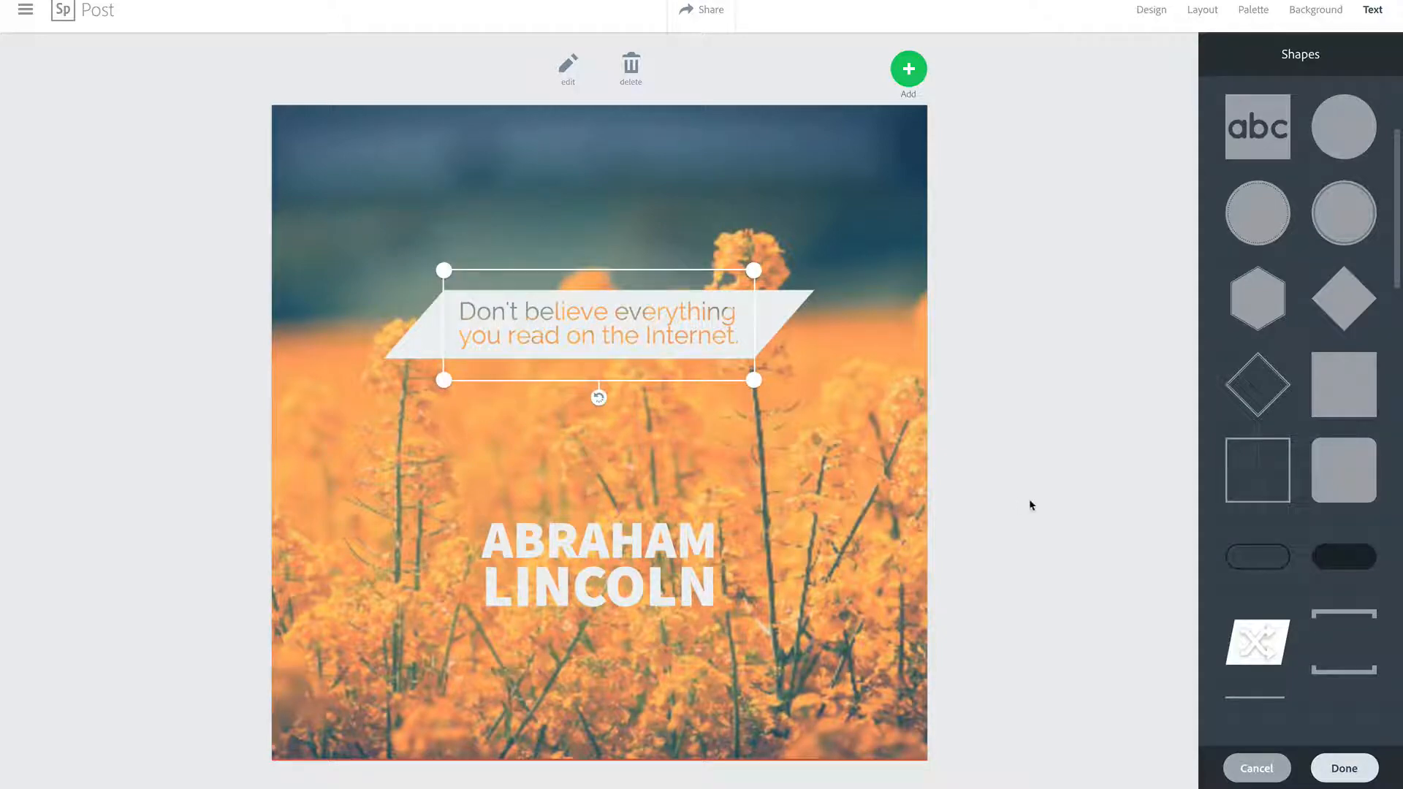
pyautogui.click(1268, 644)
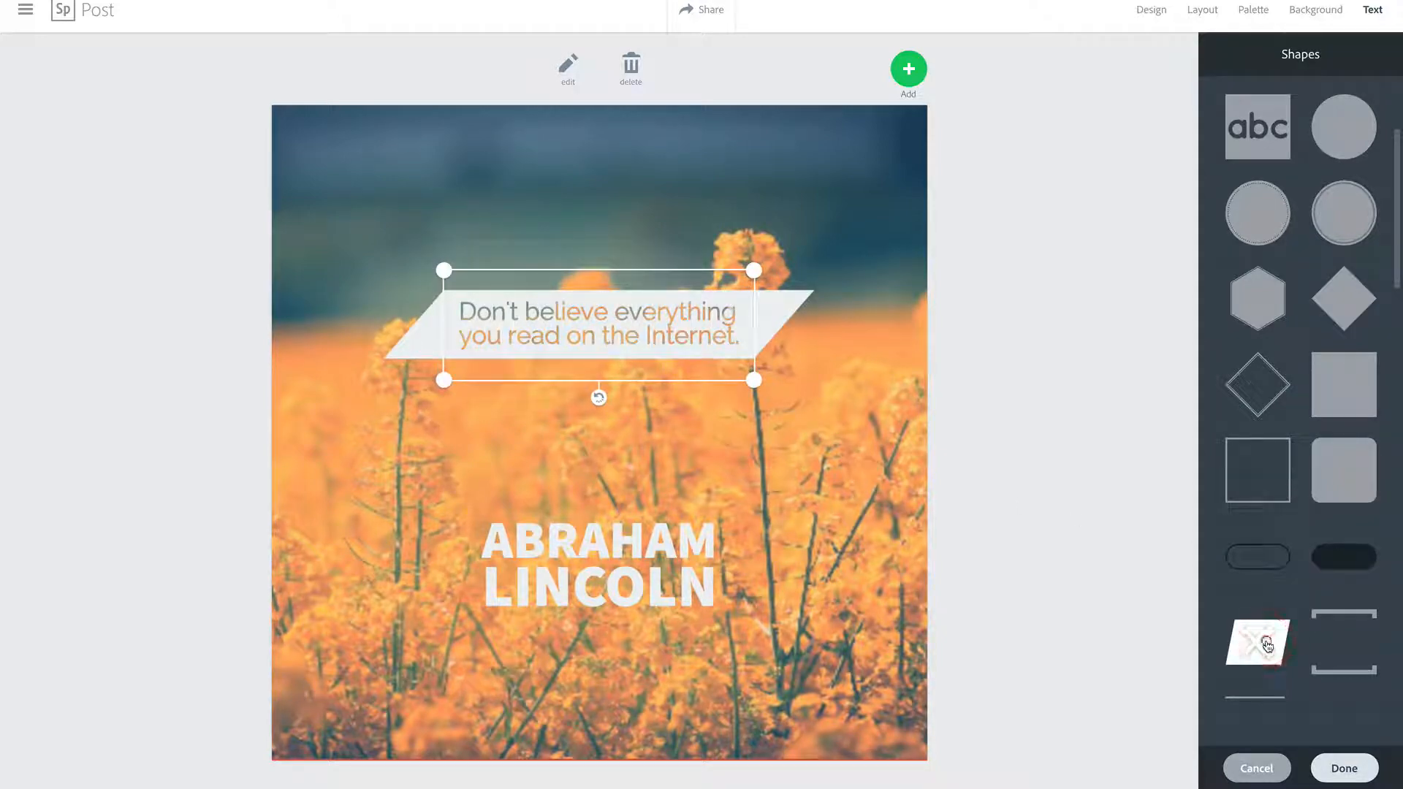
pyautogui.scroll(-8, 1323, 593)
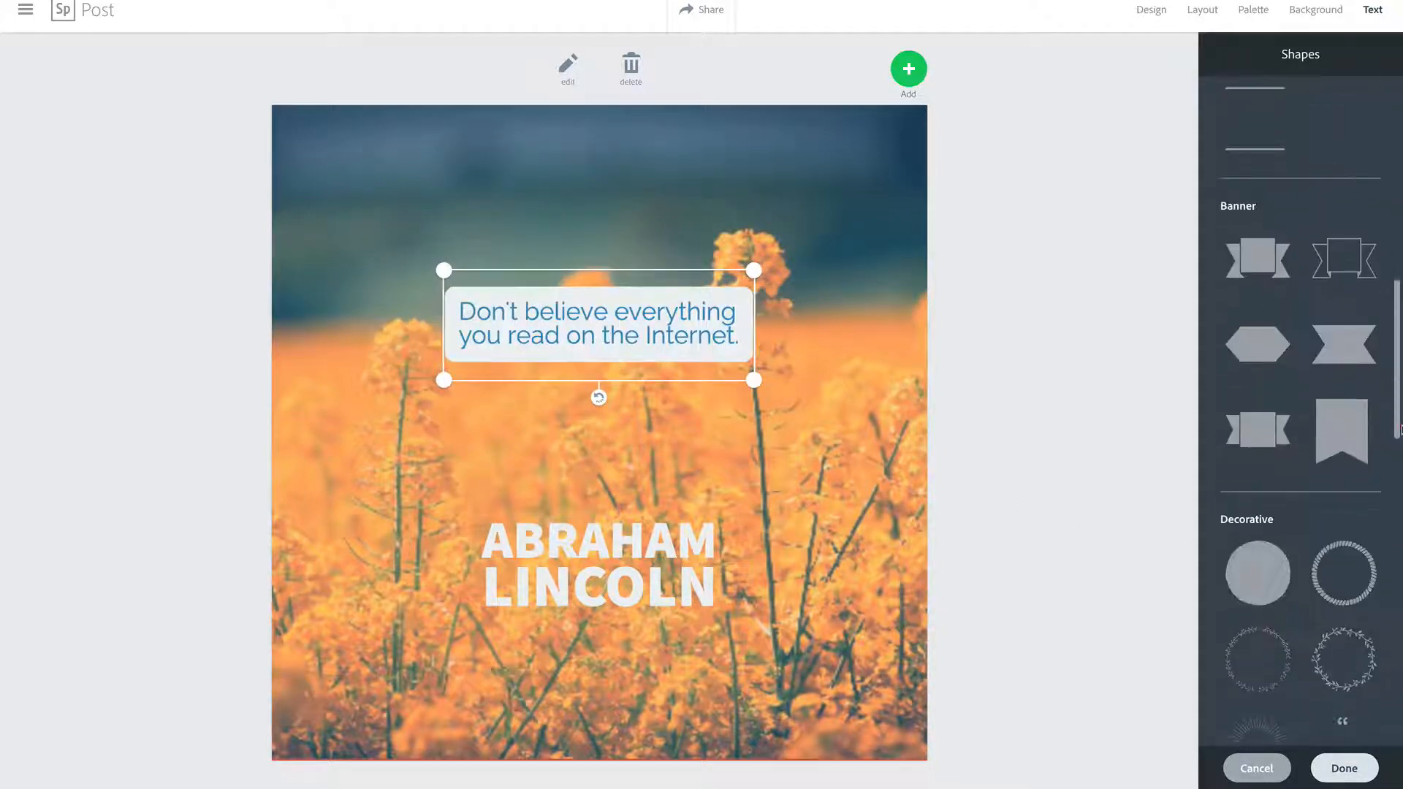
pyautogui.click(1257, 259)
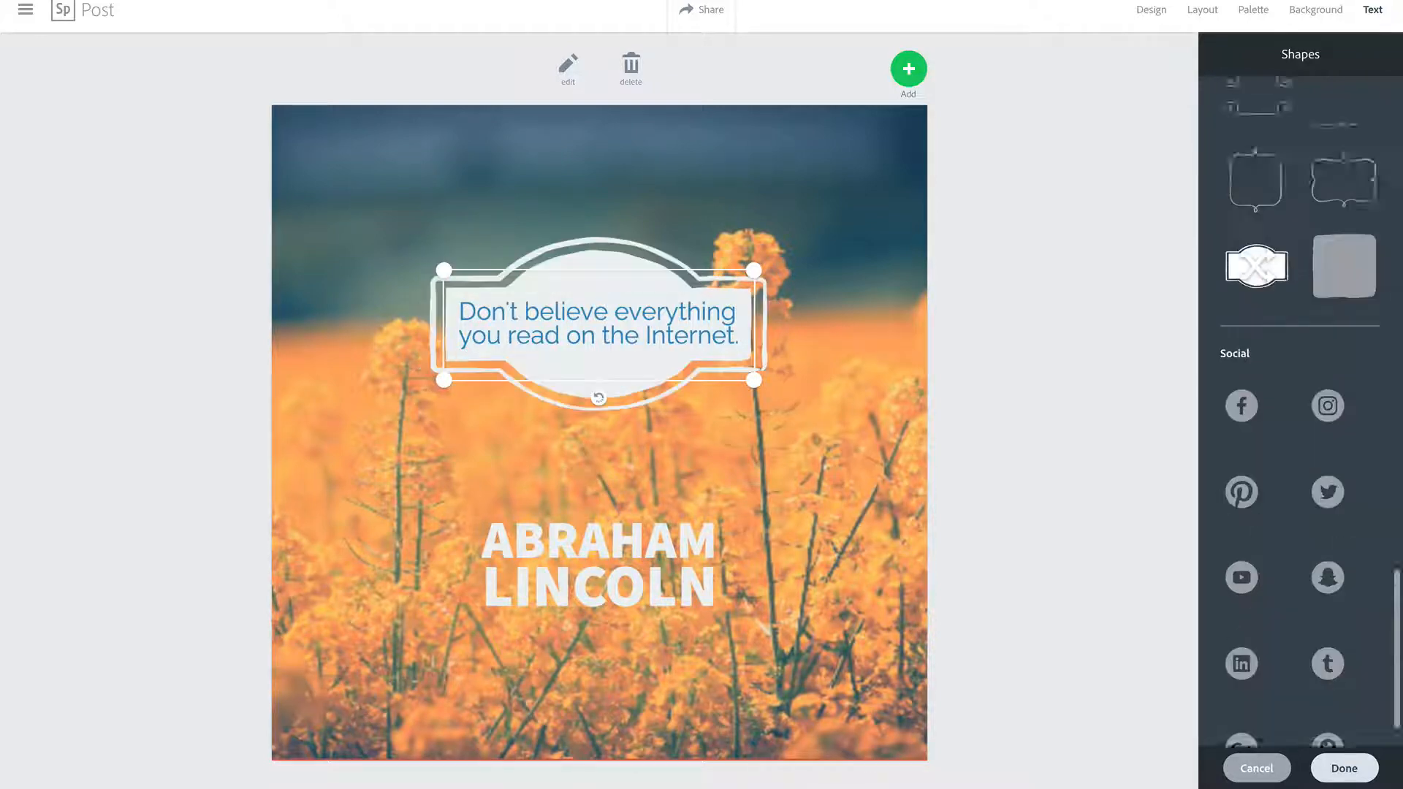
pyautogui.moveTo(1397, 684); pyautogui.dragTo(1397, 697)
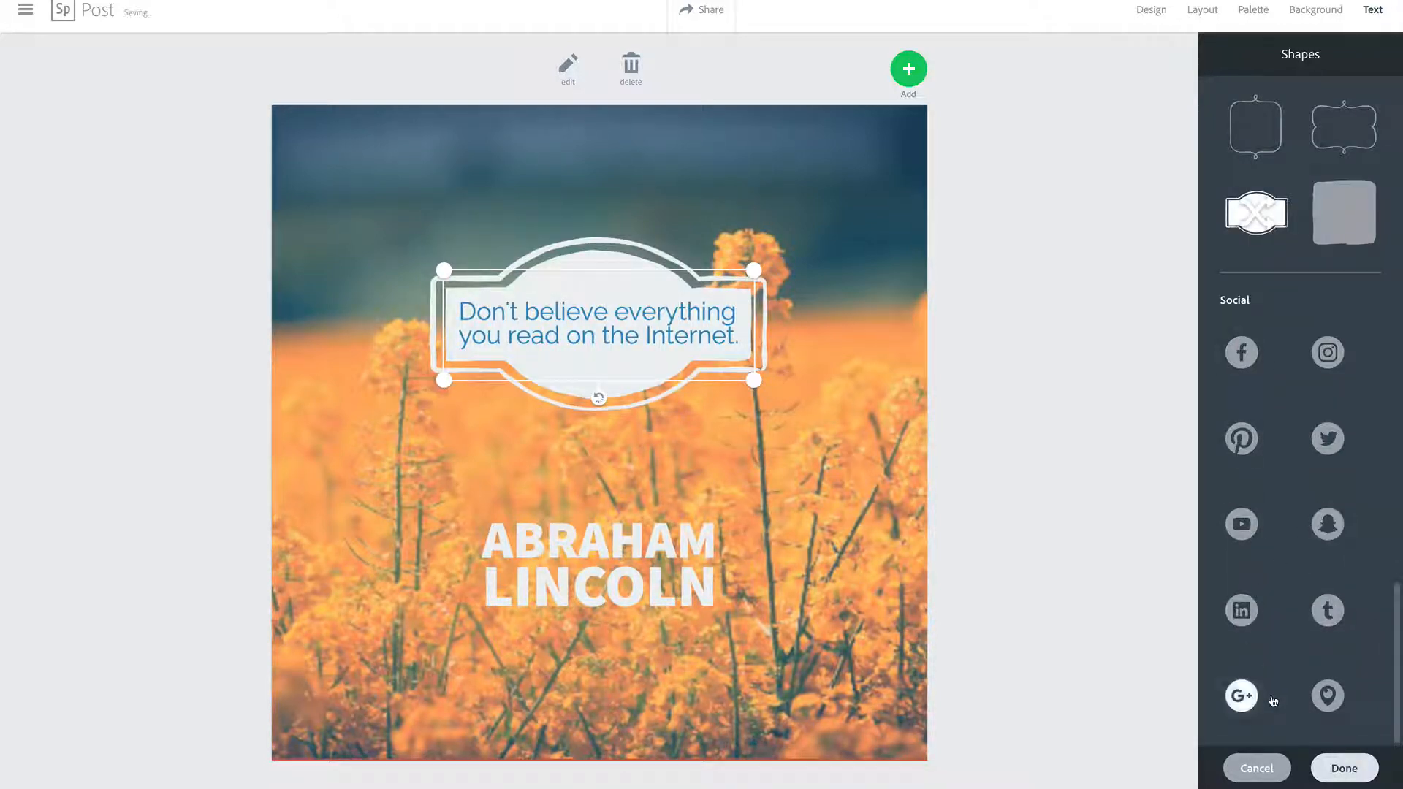
pyautogui.click(1328, 771)
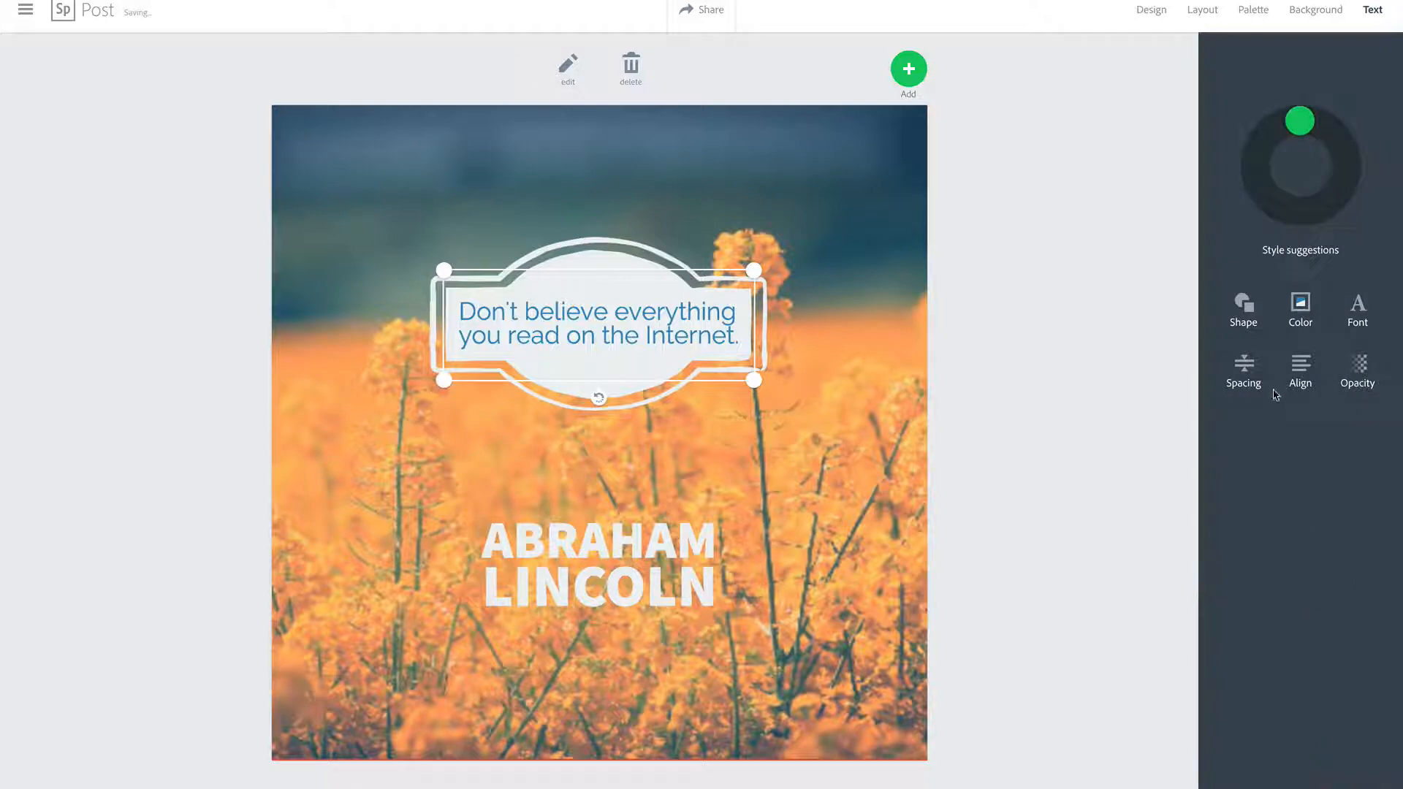
# Step: Try blue text on a black badge and settle on white text over a dark navy badge for the quote
pyautogui.click(1300, 306)
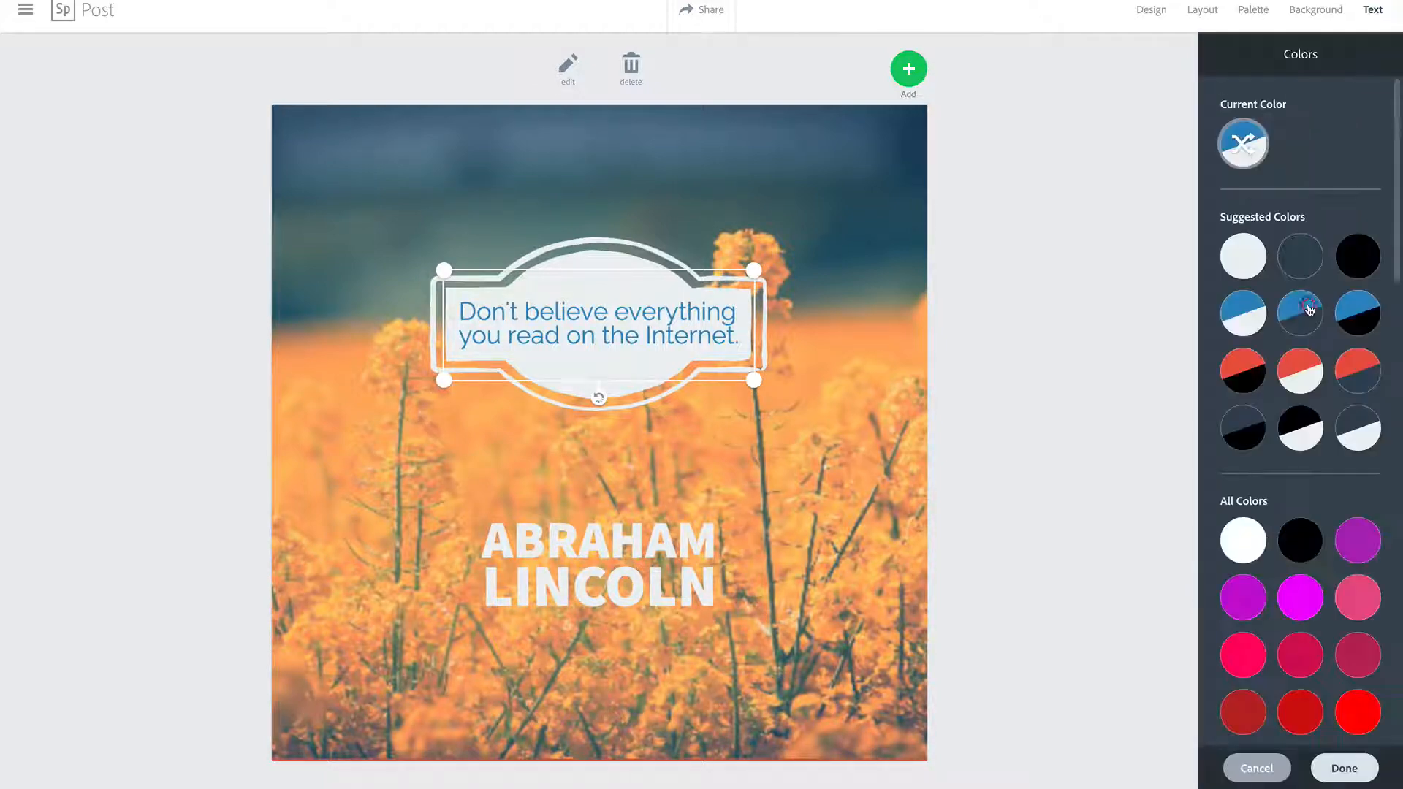
pyautogui.click(1362, 310)
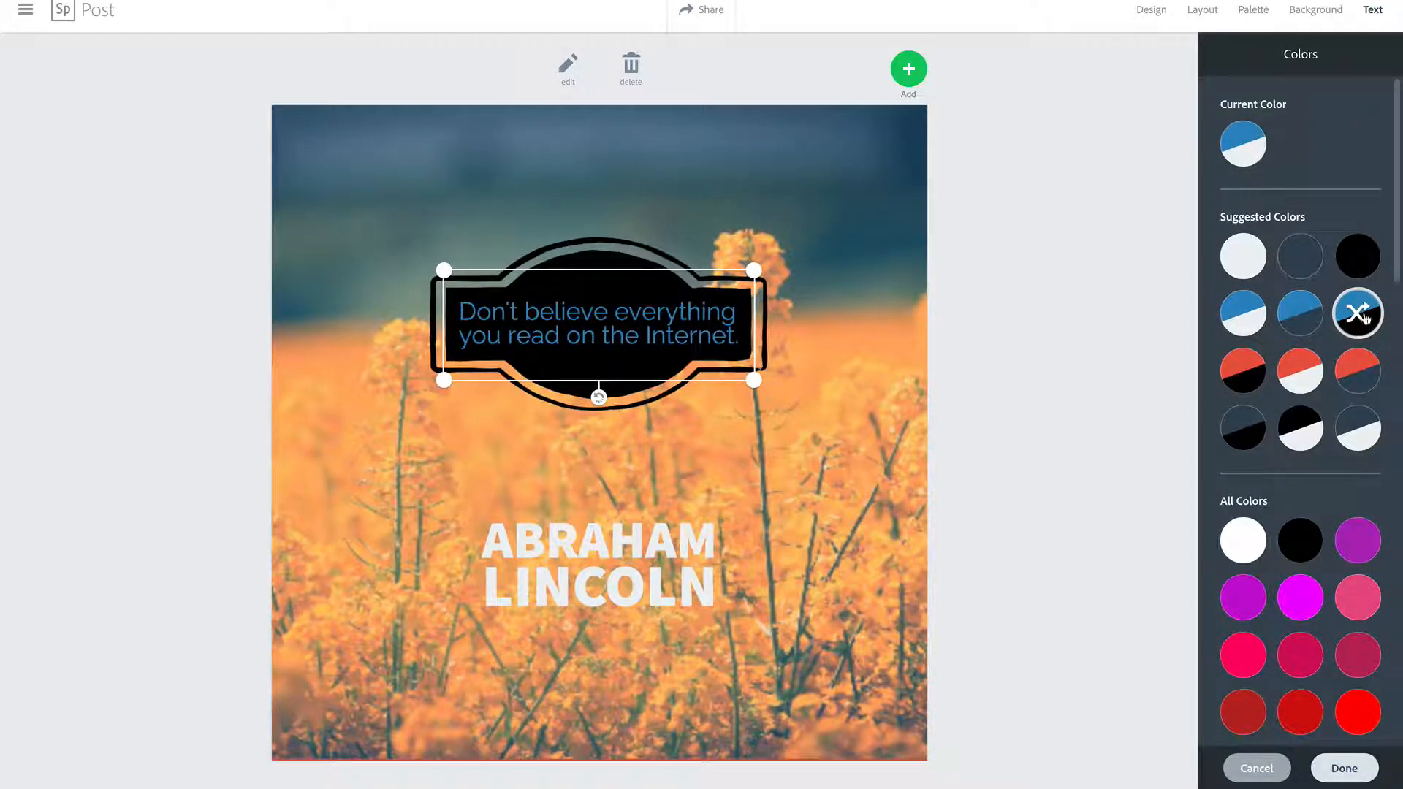
pyautogui.click(1364, 318)
pyautogui.click(1364, 318)
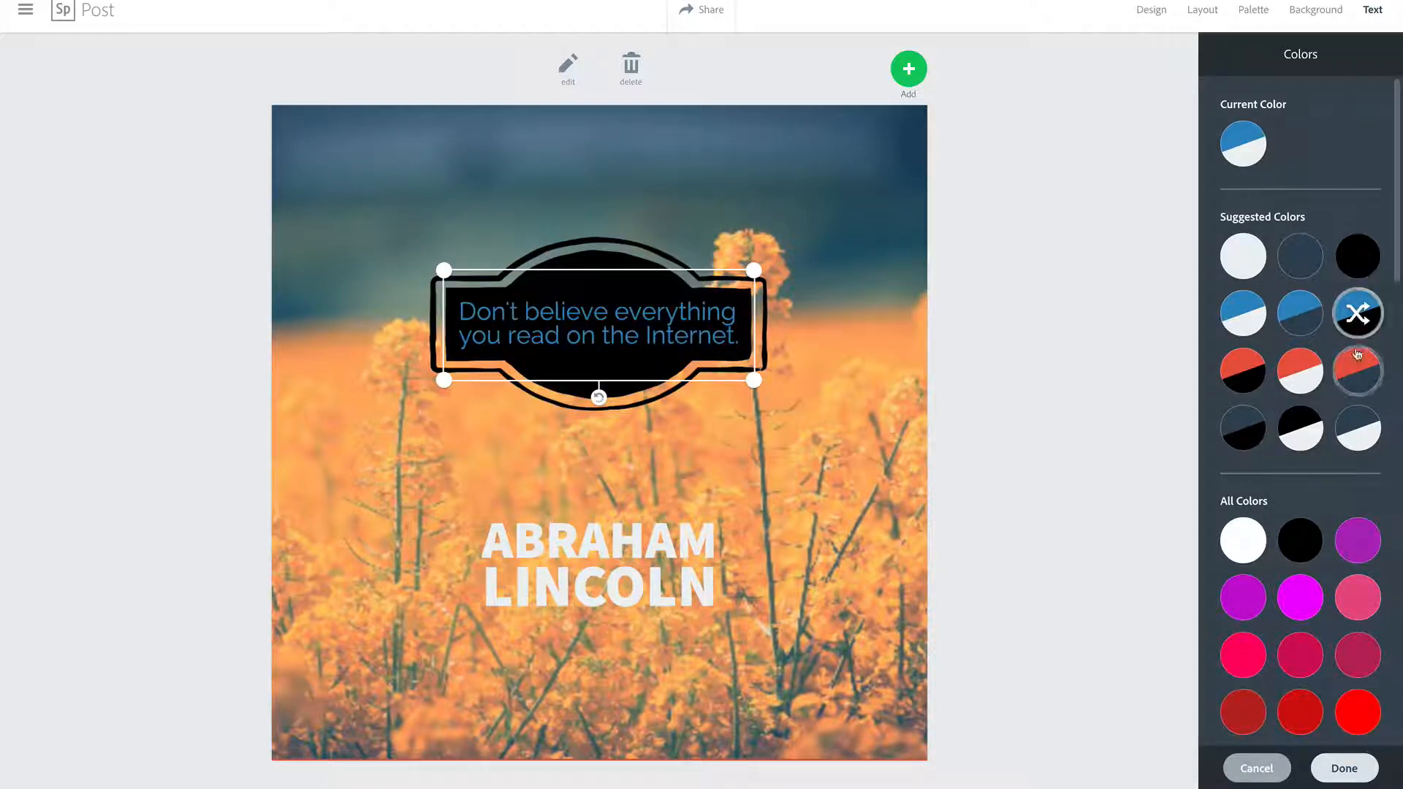
pyautogui.click(1358, 427)
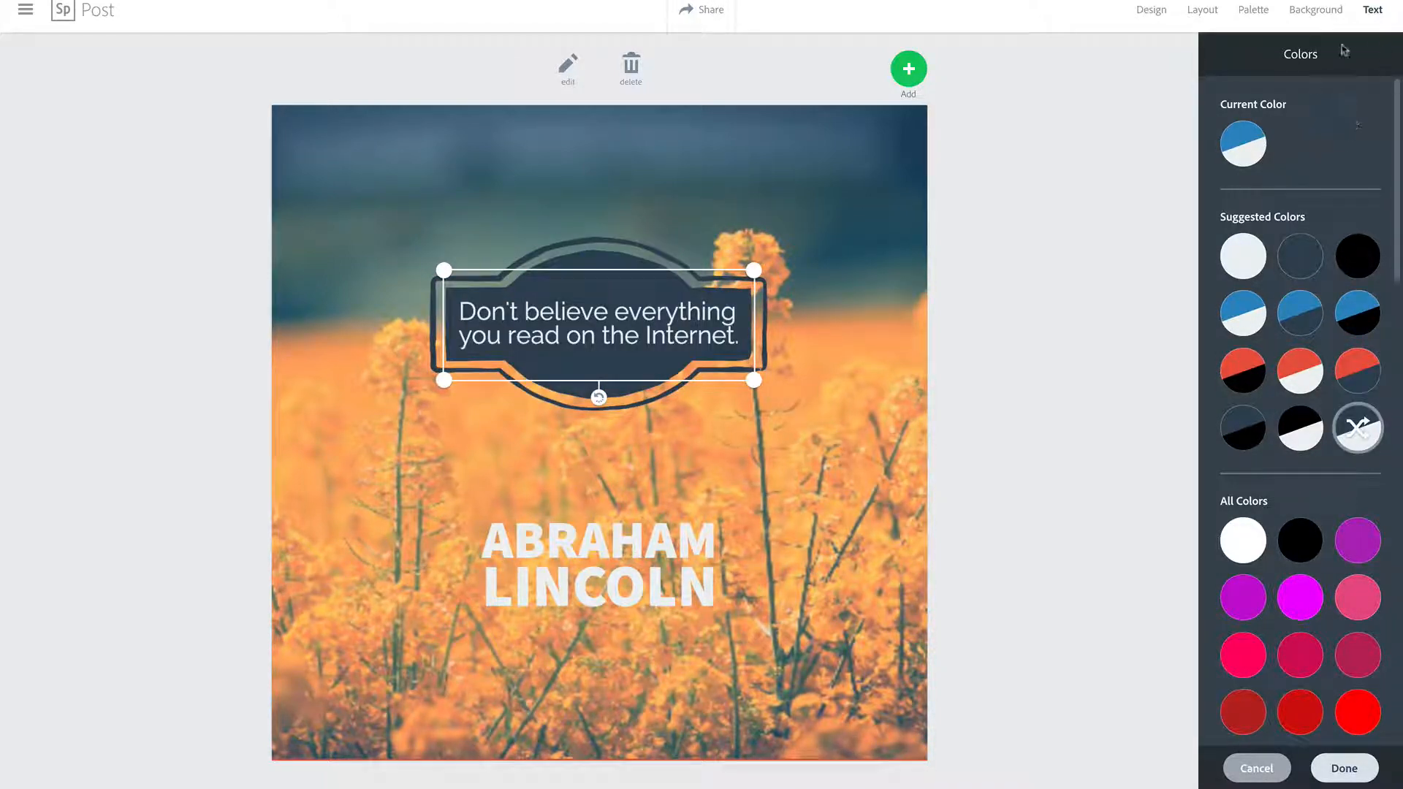
pyautogui.click(1344, 770)
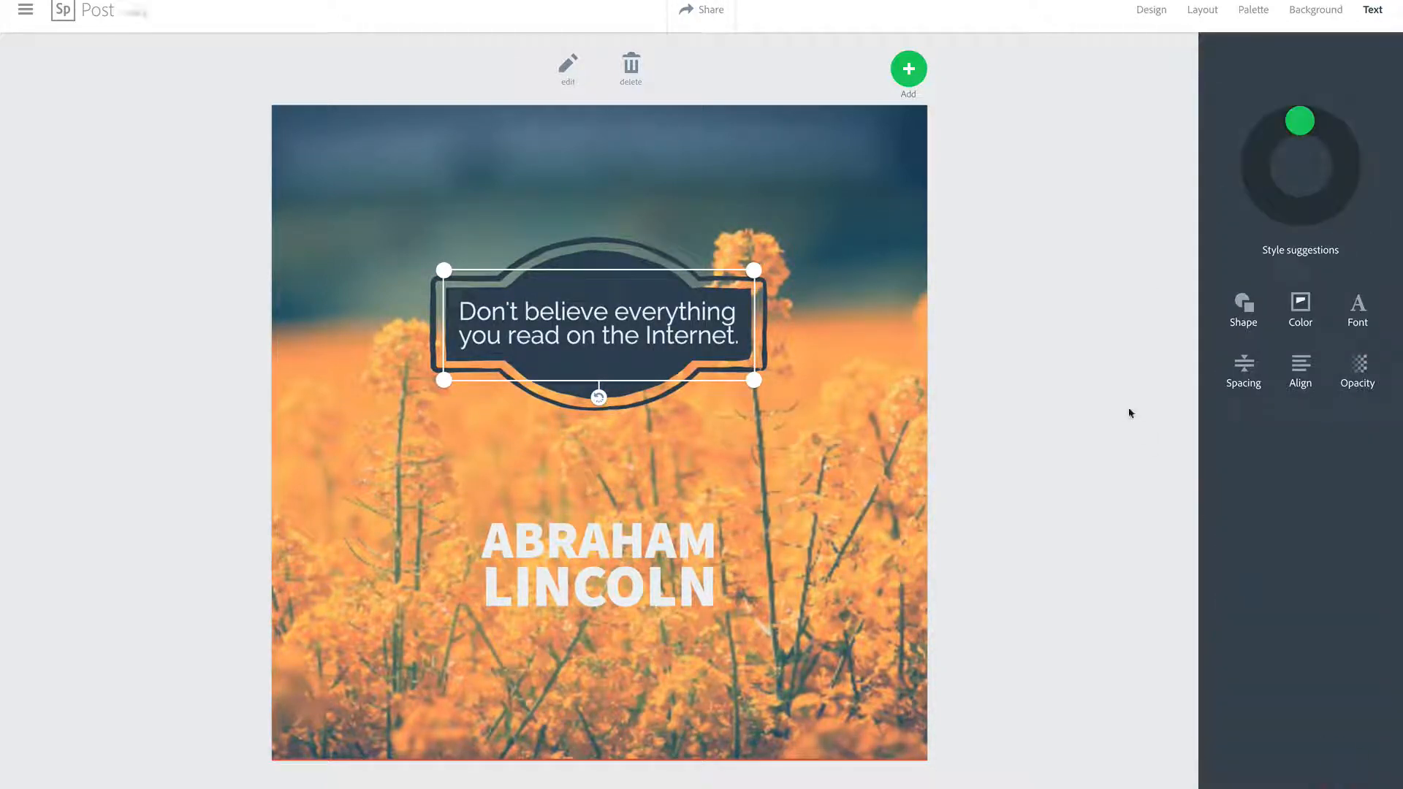
# Step: Set the quote in a bold script font and increase the spacing between its text and the badge outline
pyautogui.click(1357, 309)
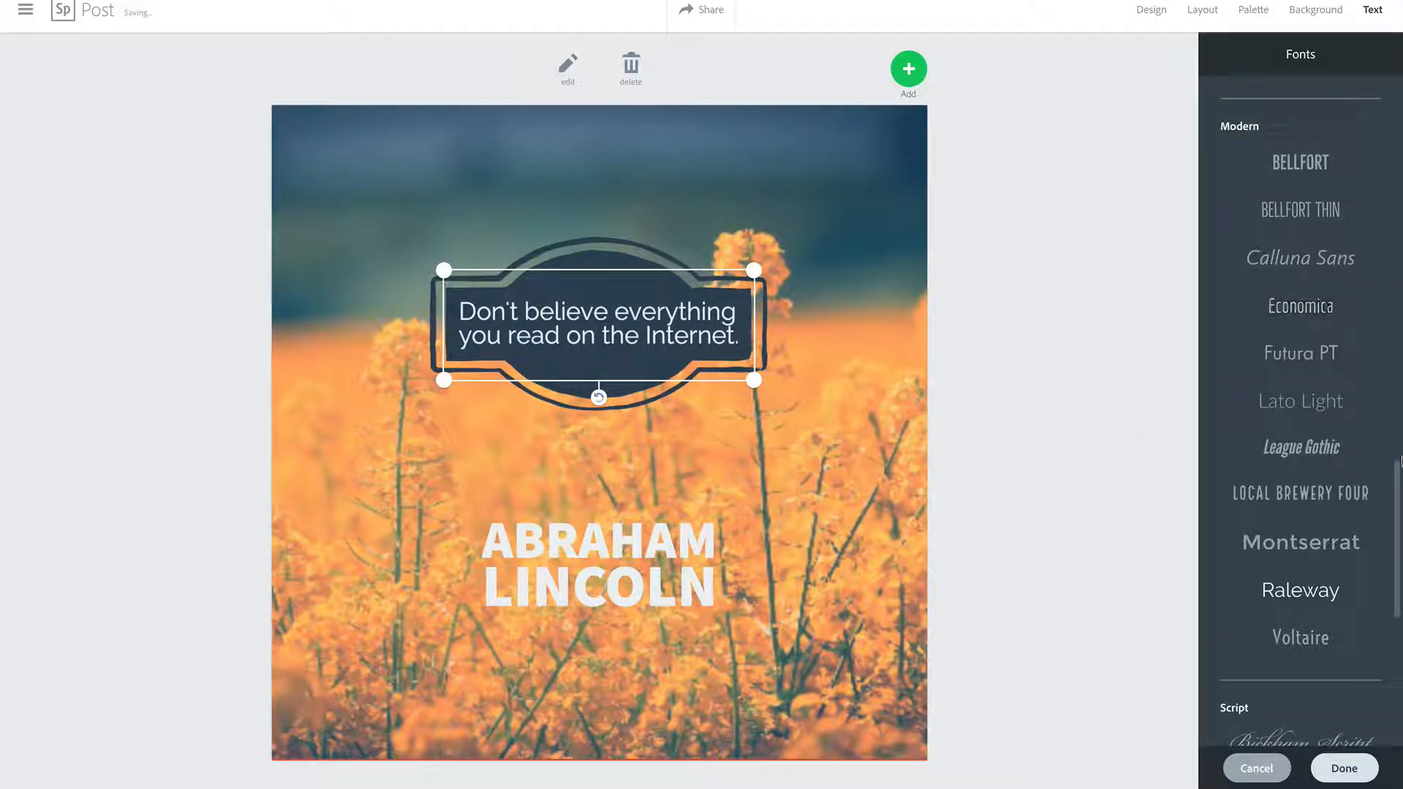
pyautogui.click(1326, 457)
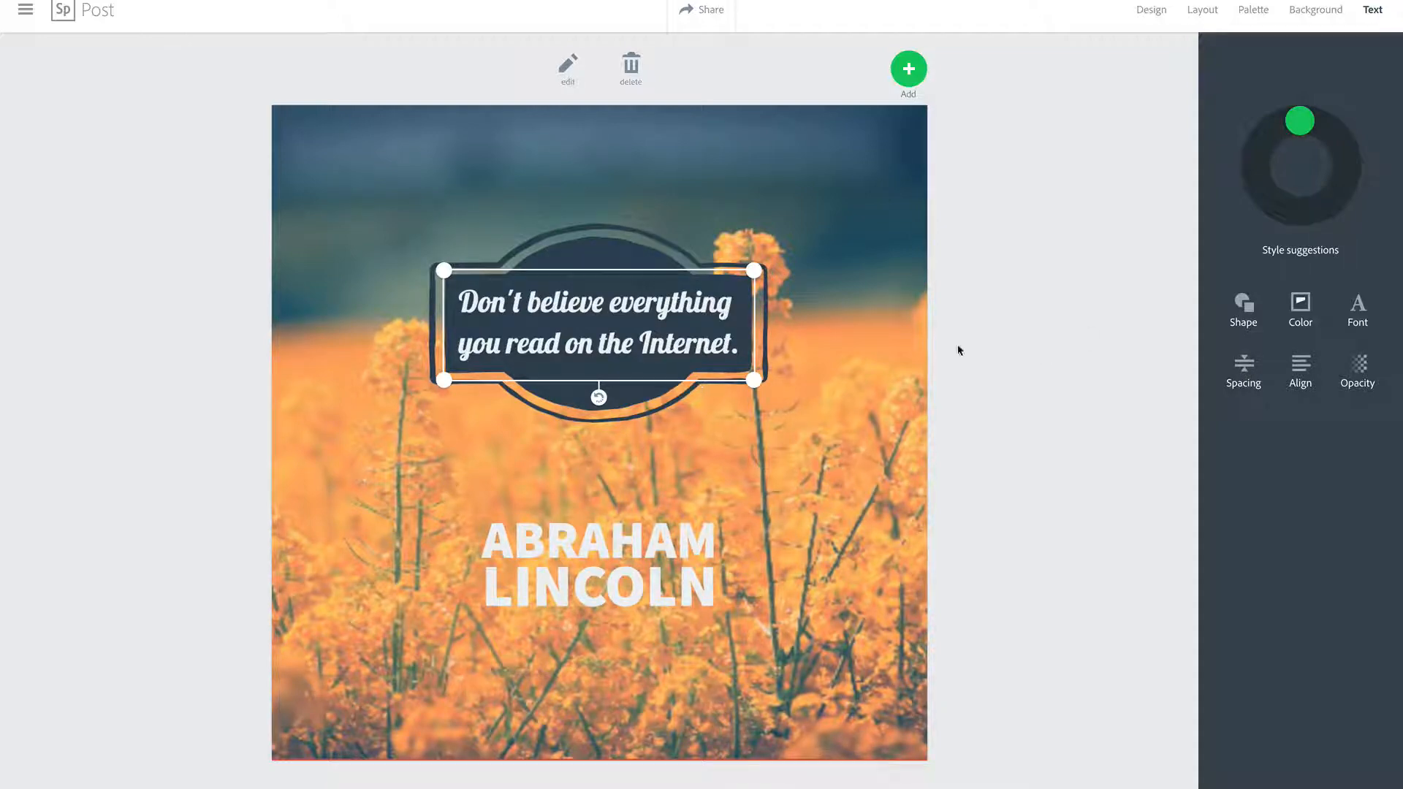
pyautogui.click(1245, 371)
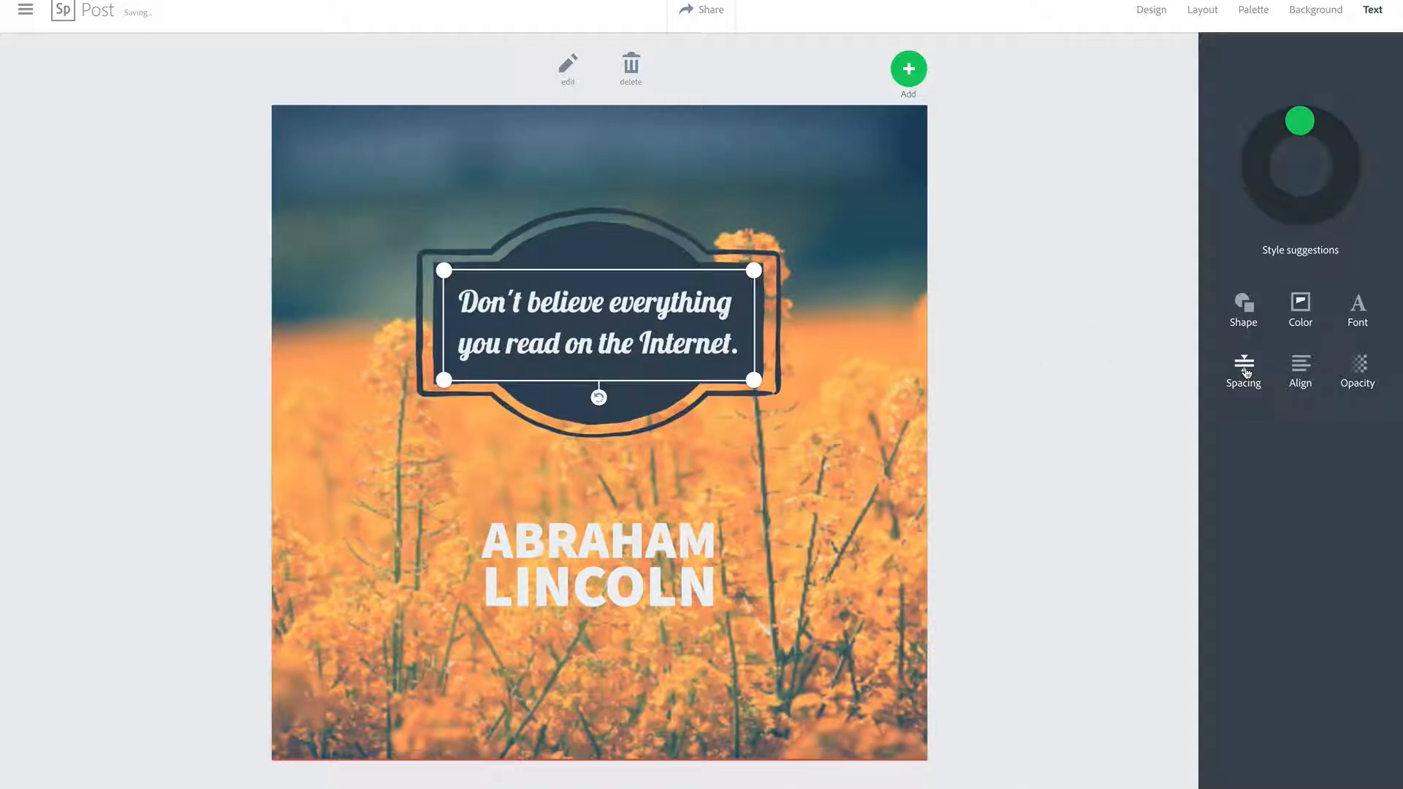
# Step: Cycle the quote text through the available alignments, including right and justified, and return it to left alignment
pyautogui.click(1299, 369)
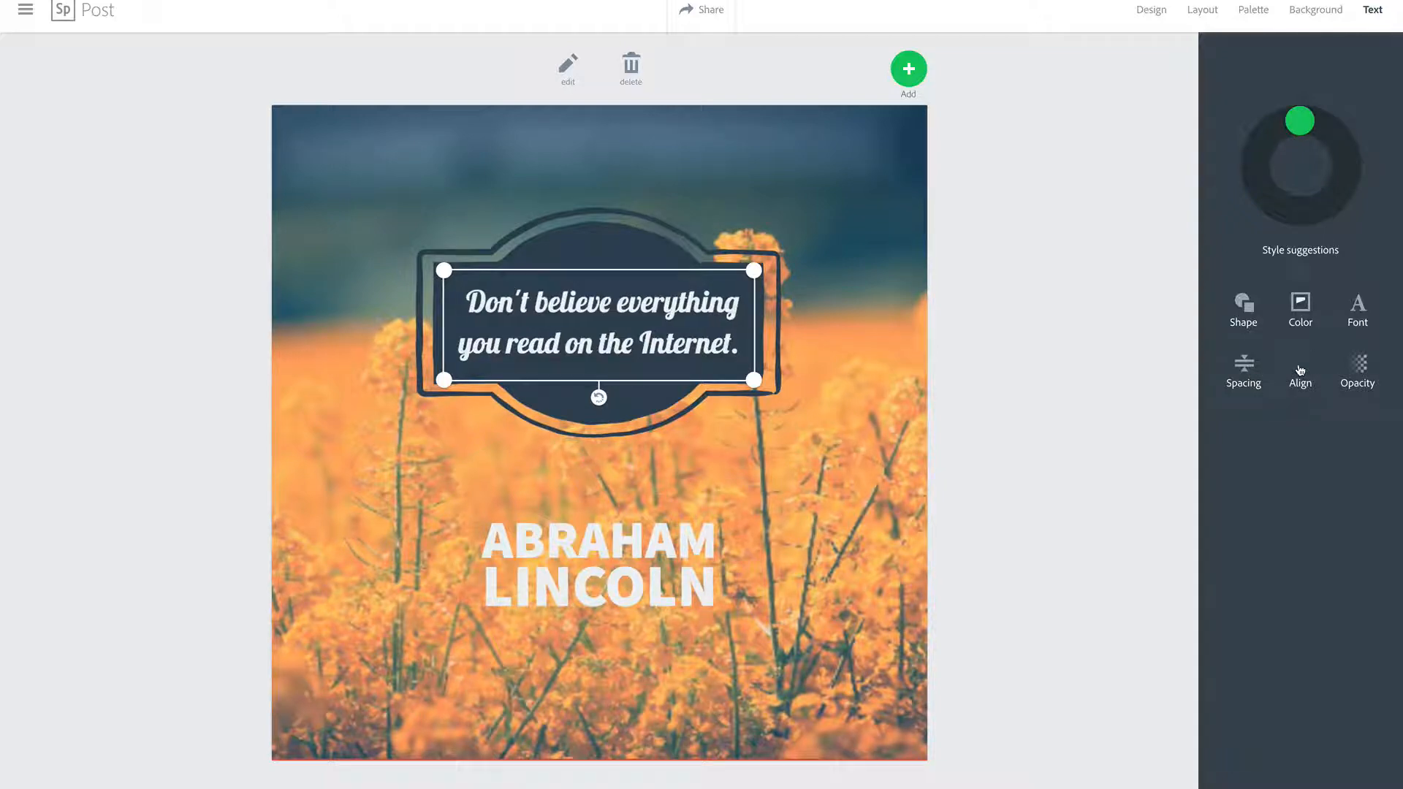
pyautogui.click(1300, 369)
pyautogui.click(1300, 369)
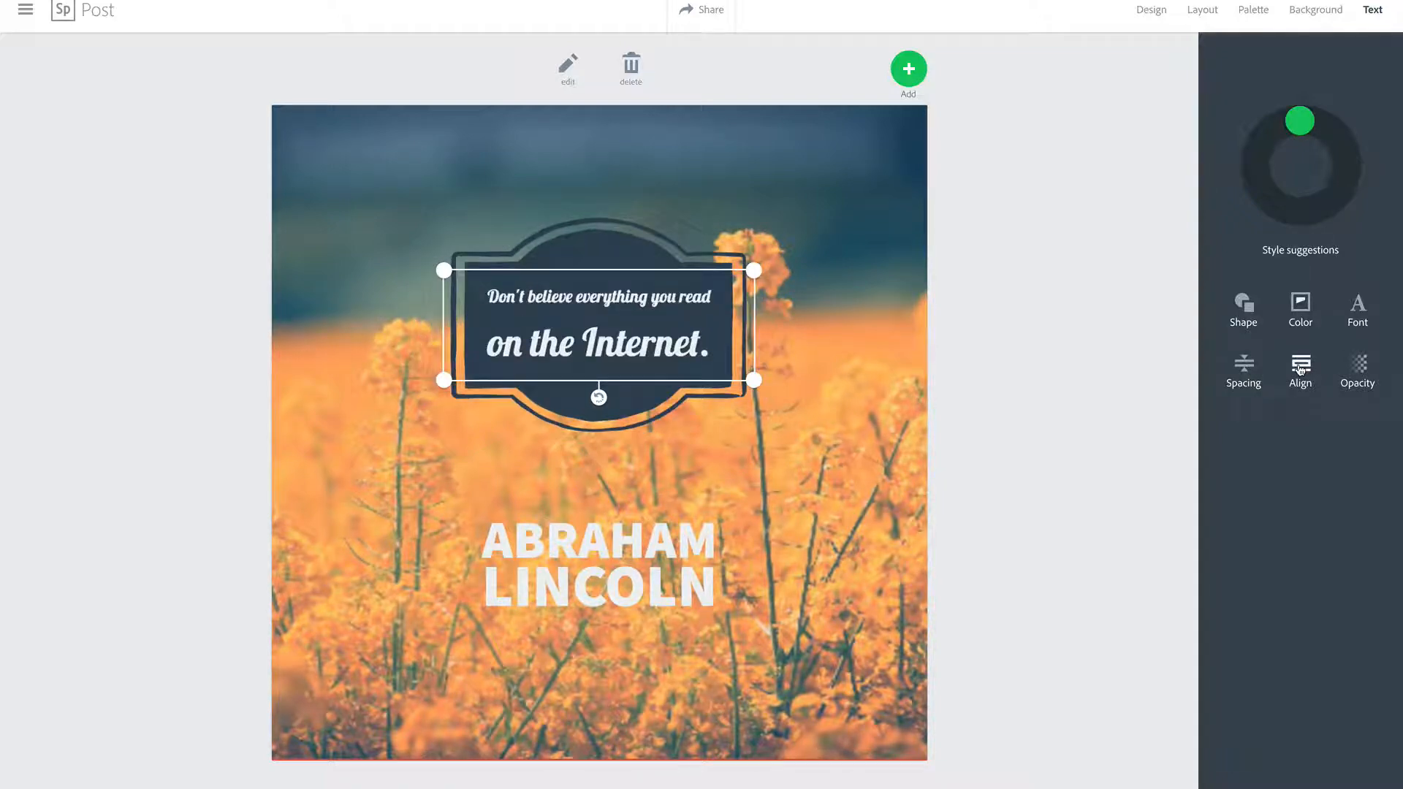
pyautogui.click(1300, 369)
pyautogui.click(1300, 369)
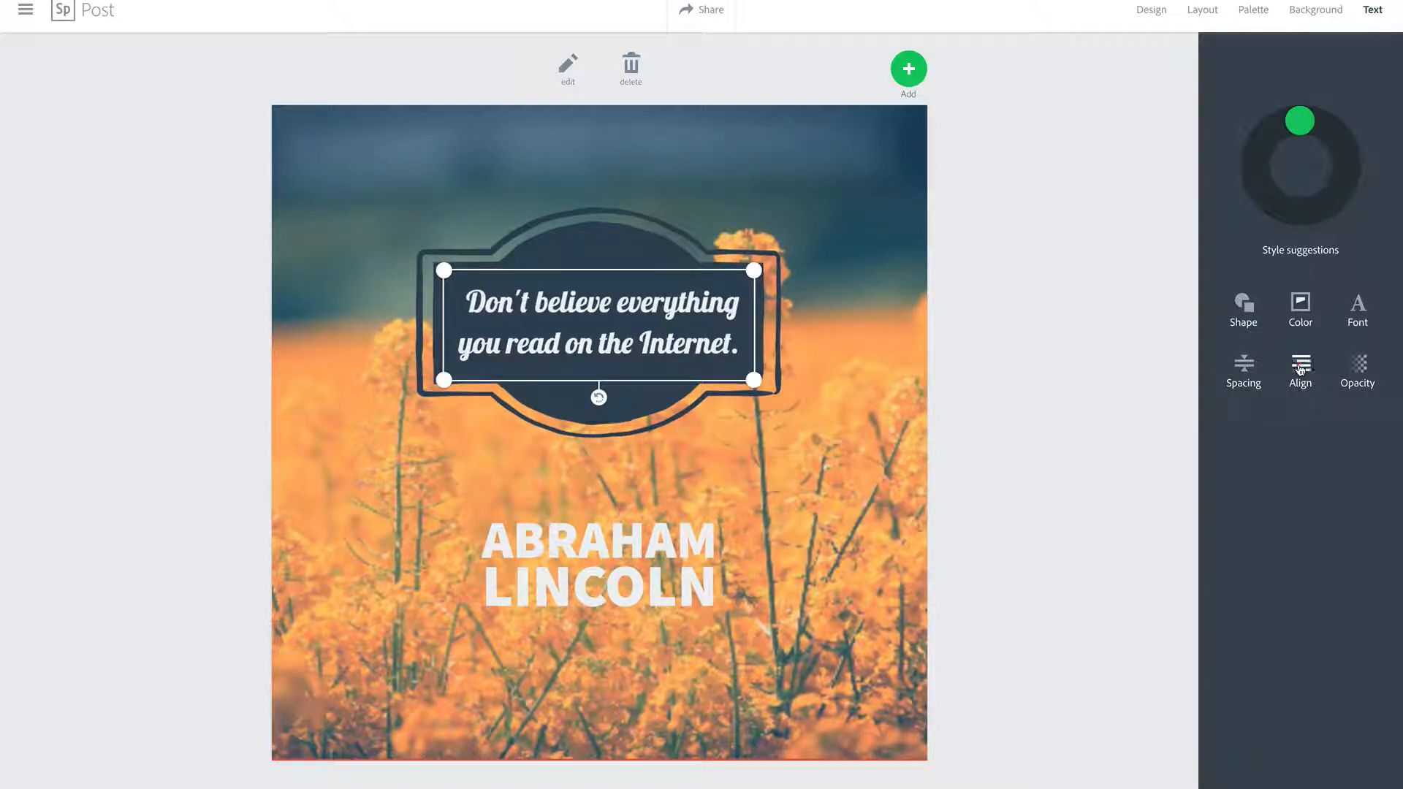
pyautogui.click(1299, 369)
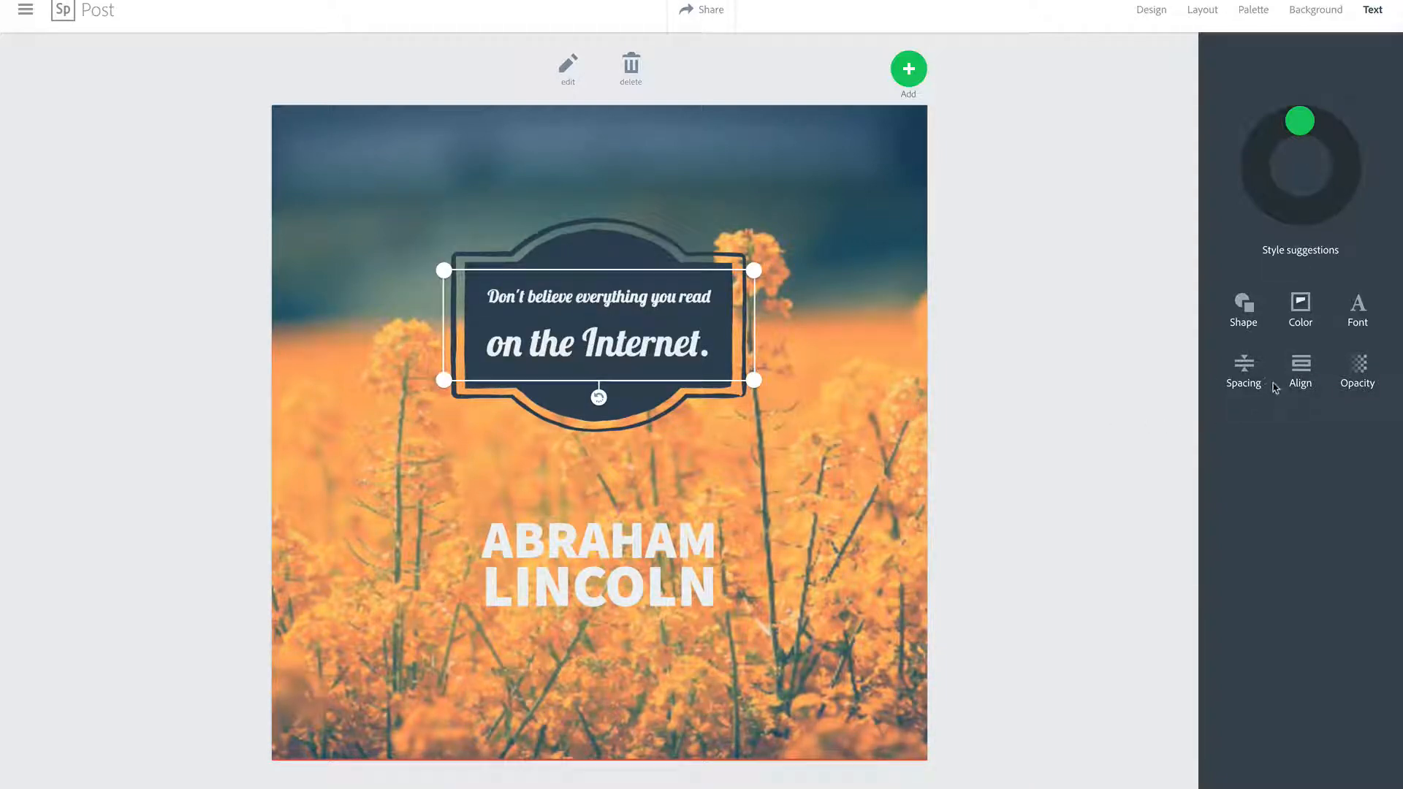
pyautogui.click(1300, 369)
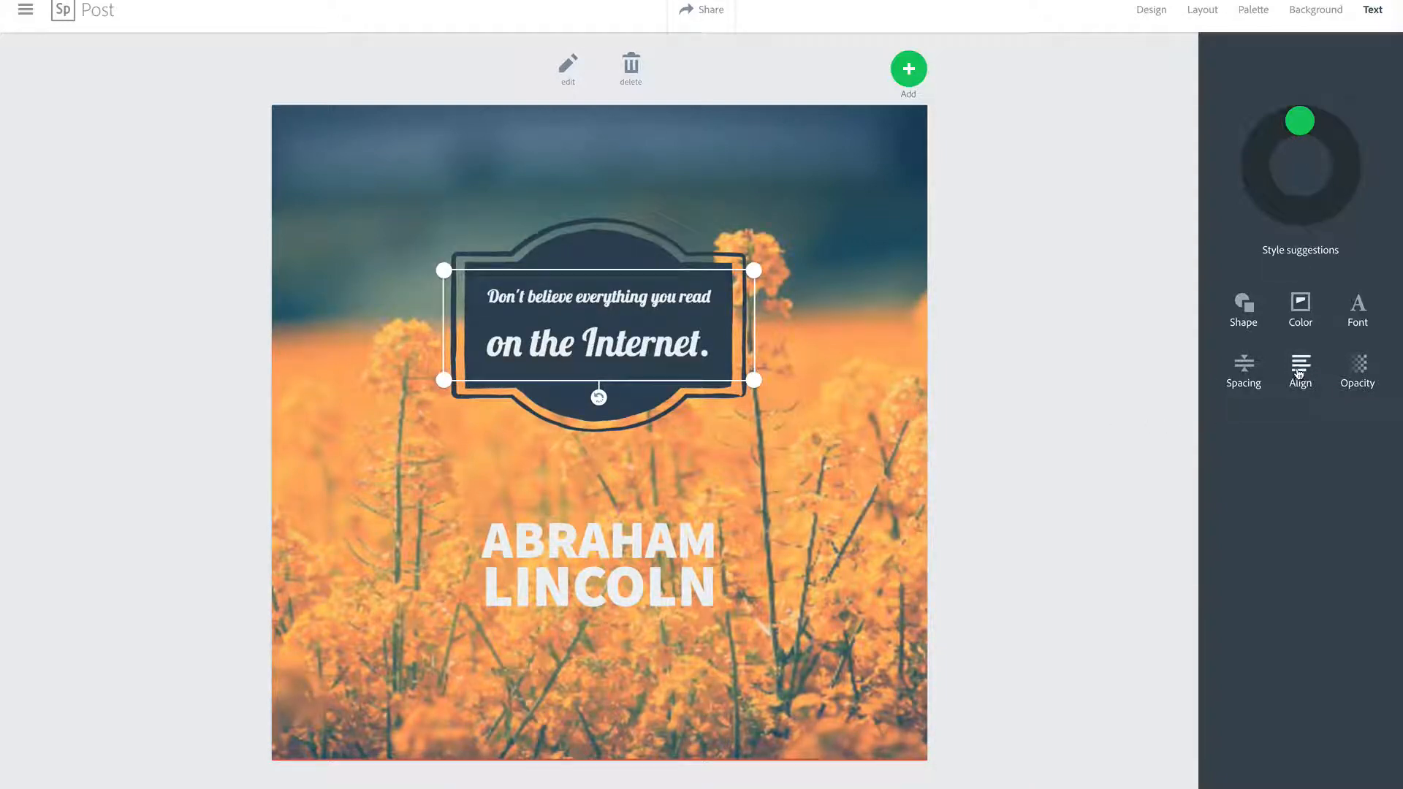
# Step: Lower the opacity of the quote's navy badge to about 60% and deselect the quote
pyautogui.click(1361, 369)
pyautogui.moveTo(1344, 451); pyautogui.dragTo(1315, 446)
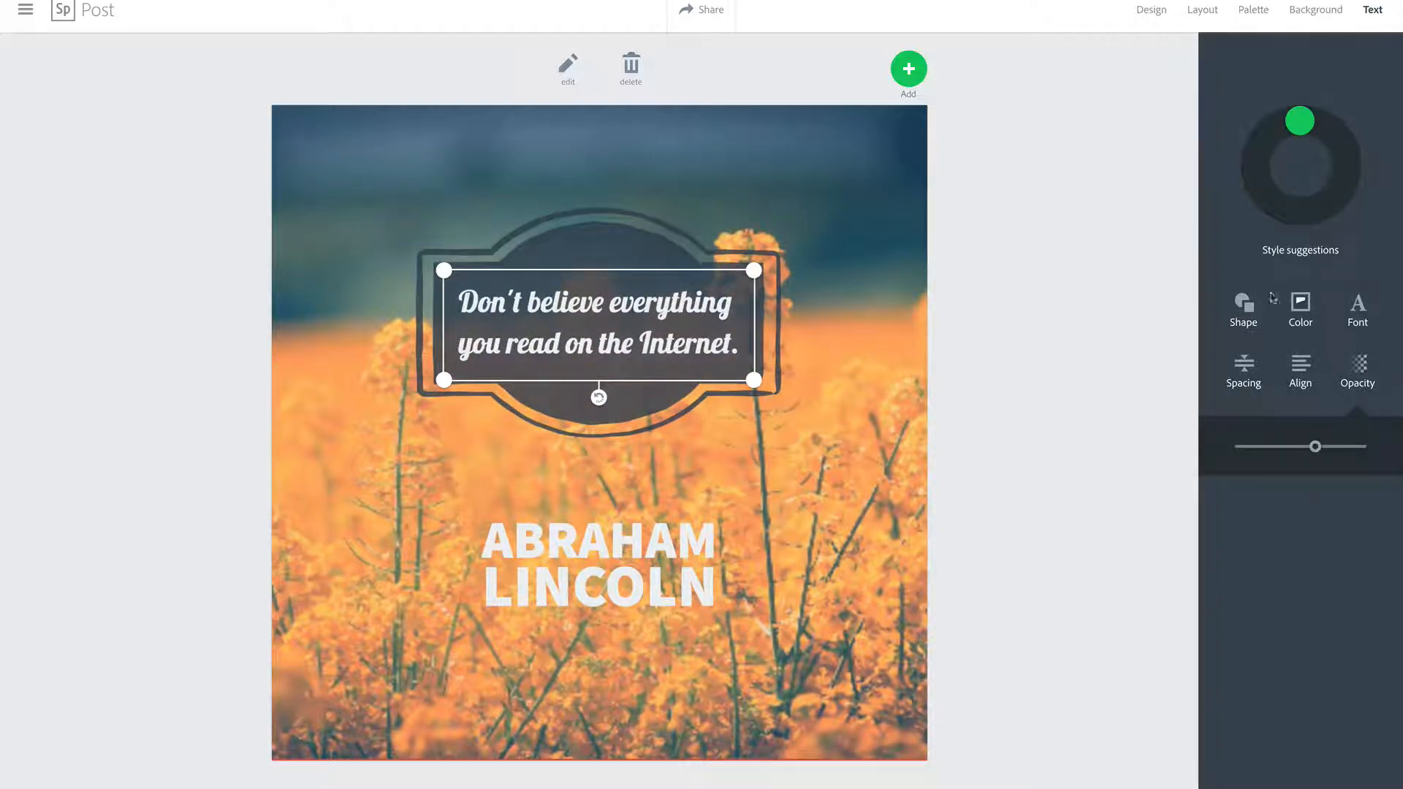
pyautogui.click(1107, 199)
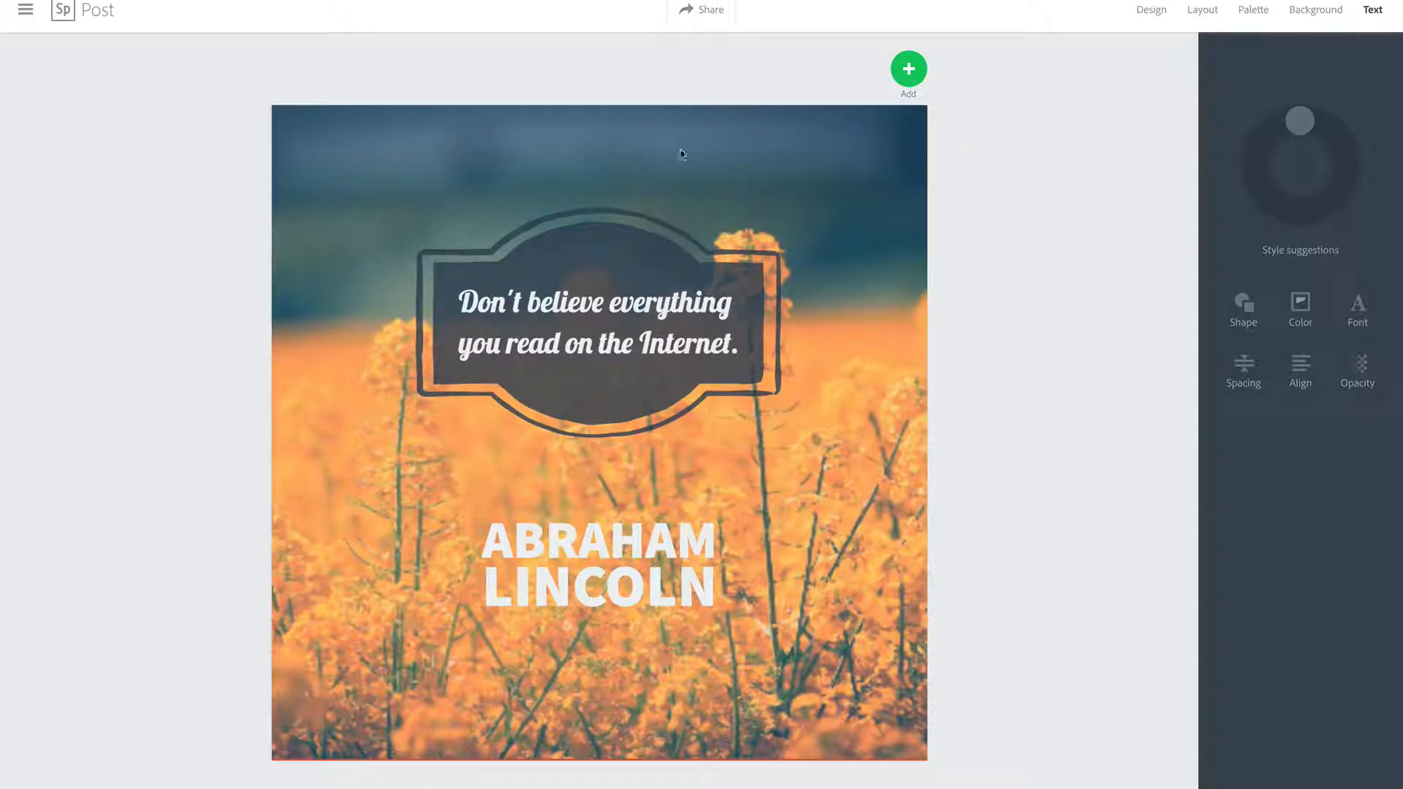
# Step: Start publishing the post as a shareable link, keep the quote as its title and set the category to Education
pyautogui.click(703, 11)
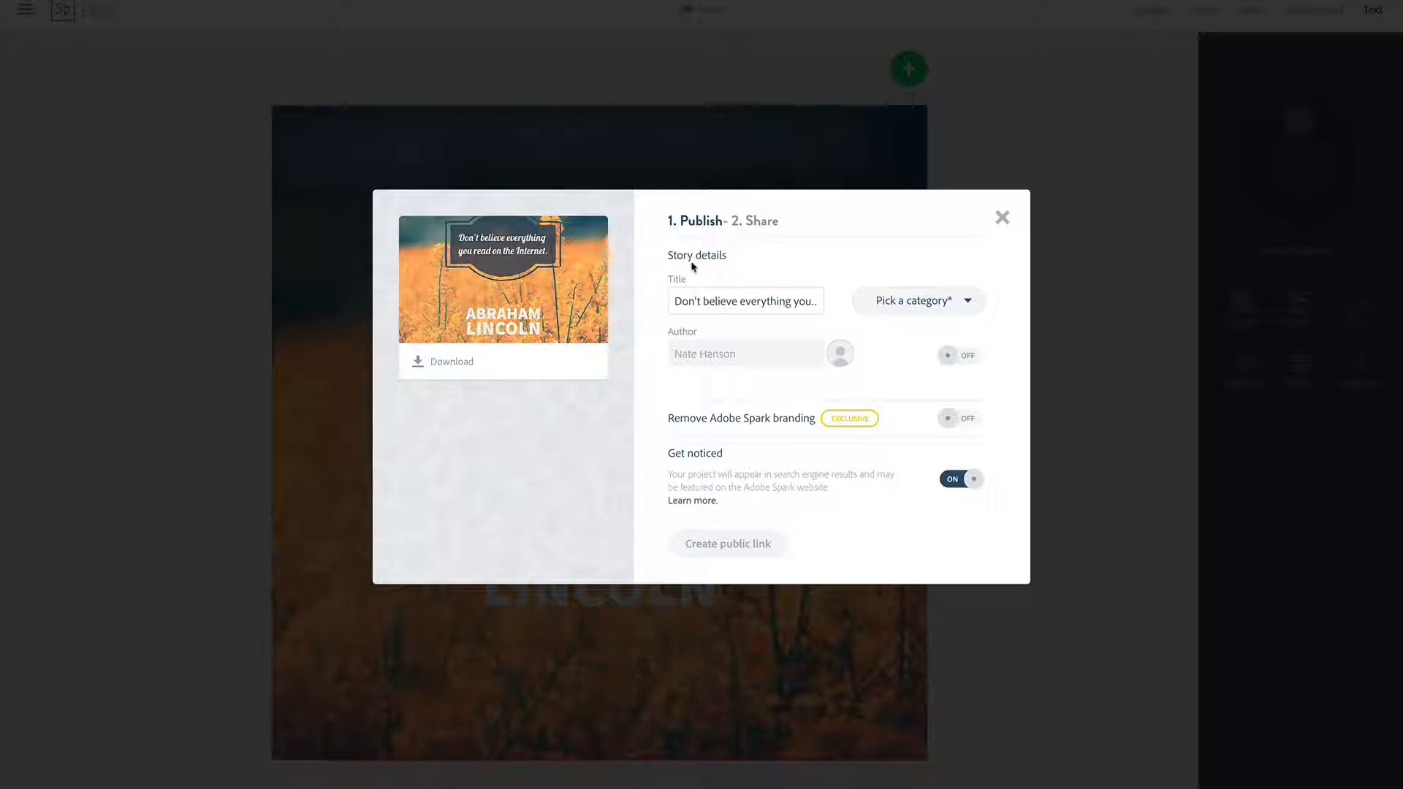
pyautogui.click(677, 300)
pyautogui.moveTo(675, 301); pyautogui.dragTo(817, 301)
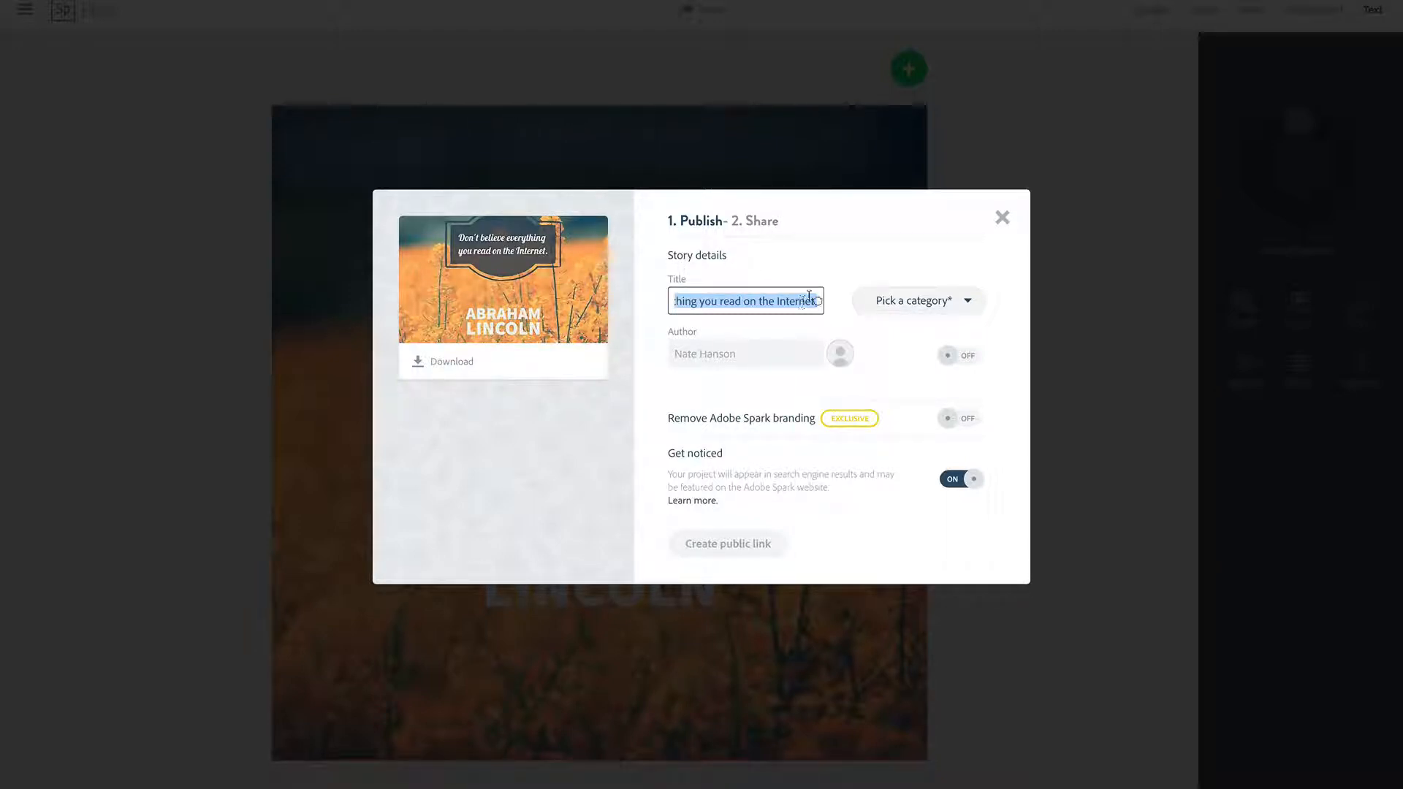
pyautogui.click(965, 305)
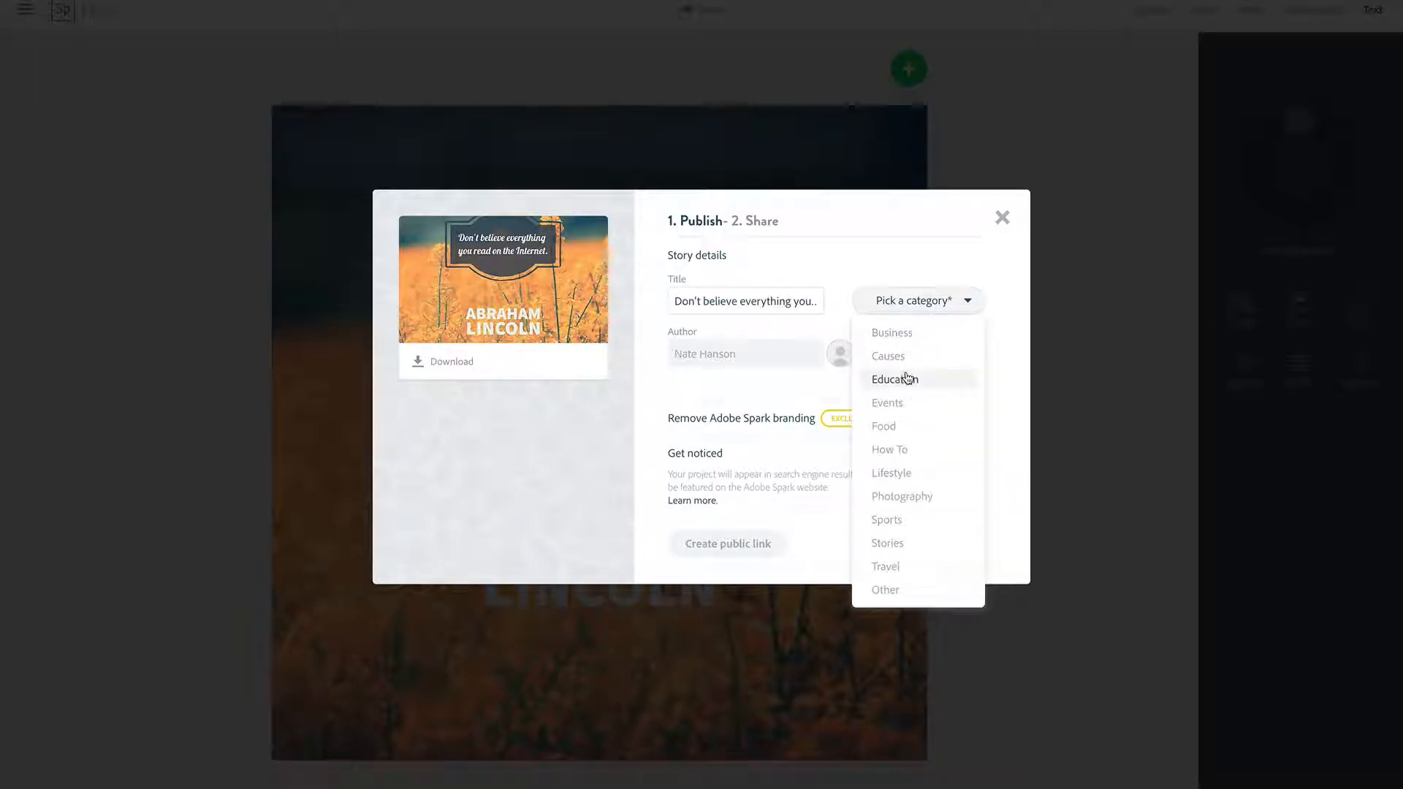
pyautogui.click(906, 378)
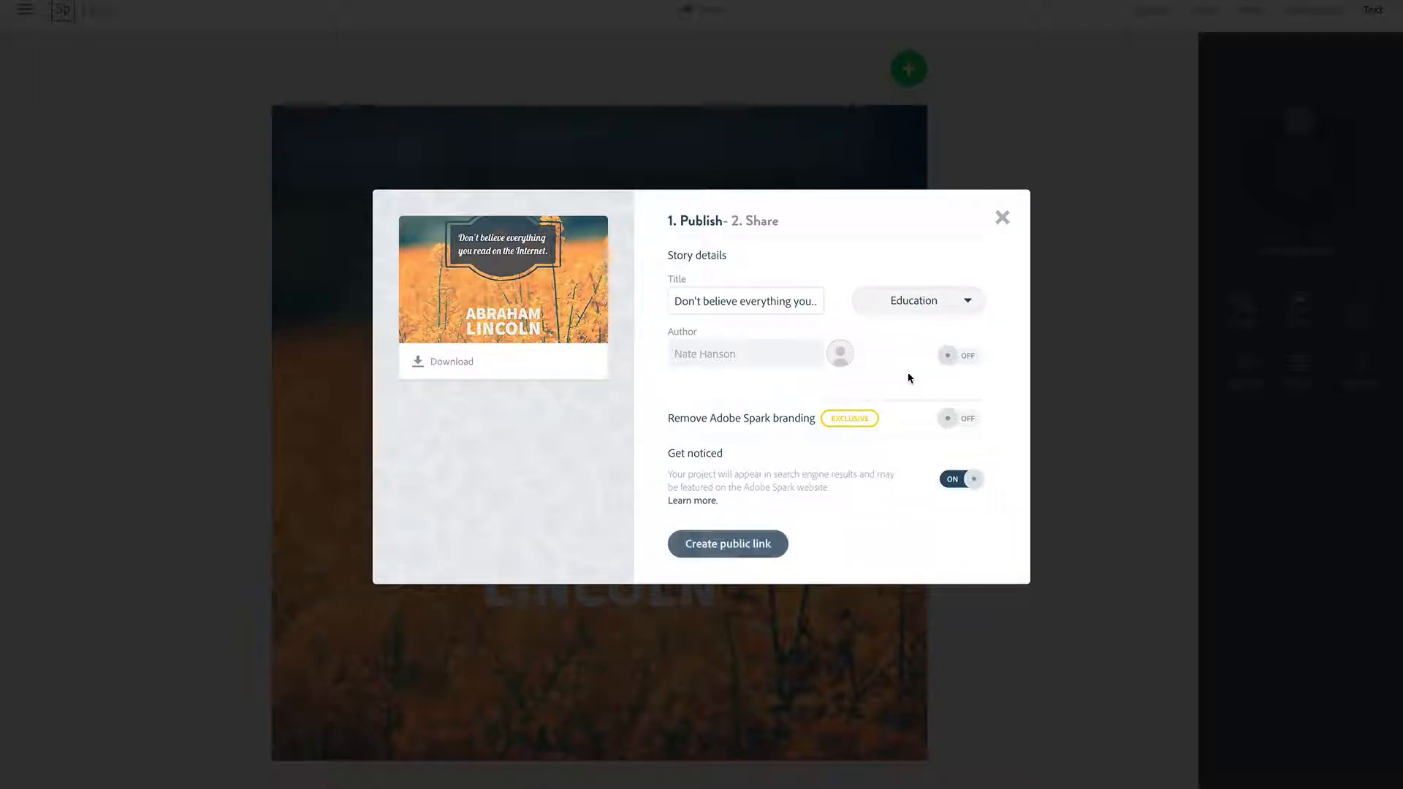
# Step: Try showing the author but leave it off, turn off Get noticed and create an unlisted link
pyautogui.click(960, 355)
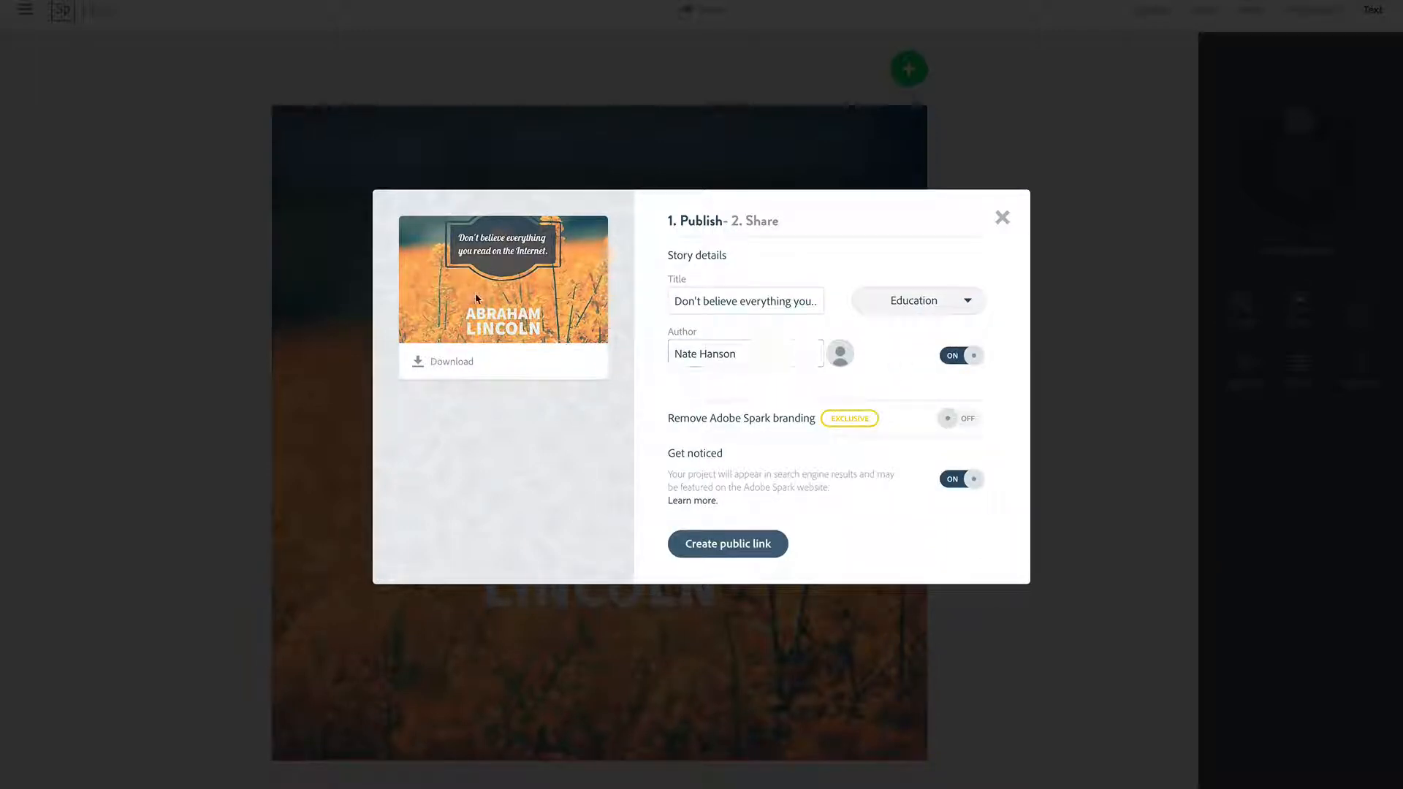
pyautogui.click(973, 356)
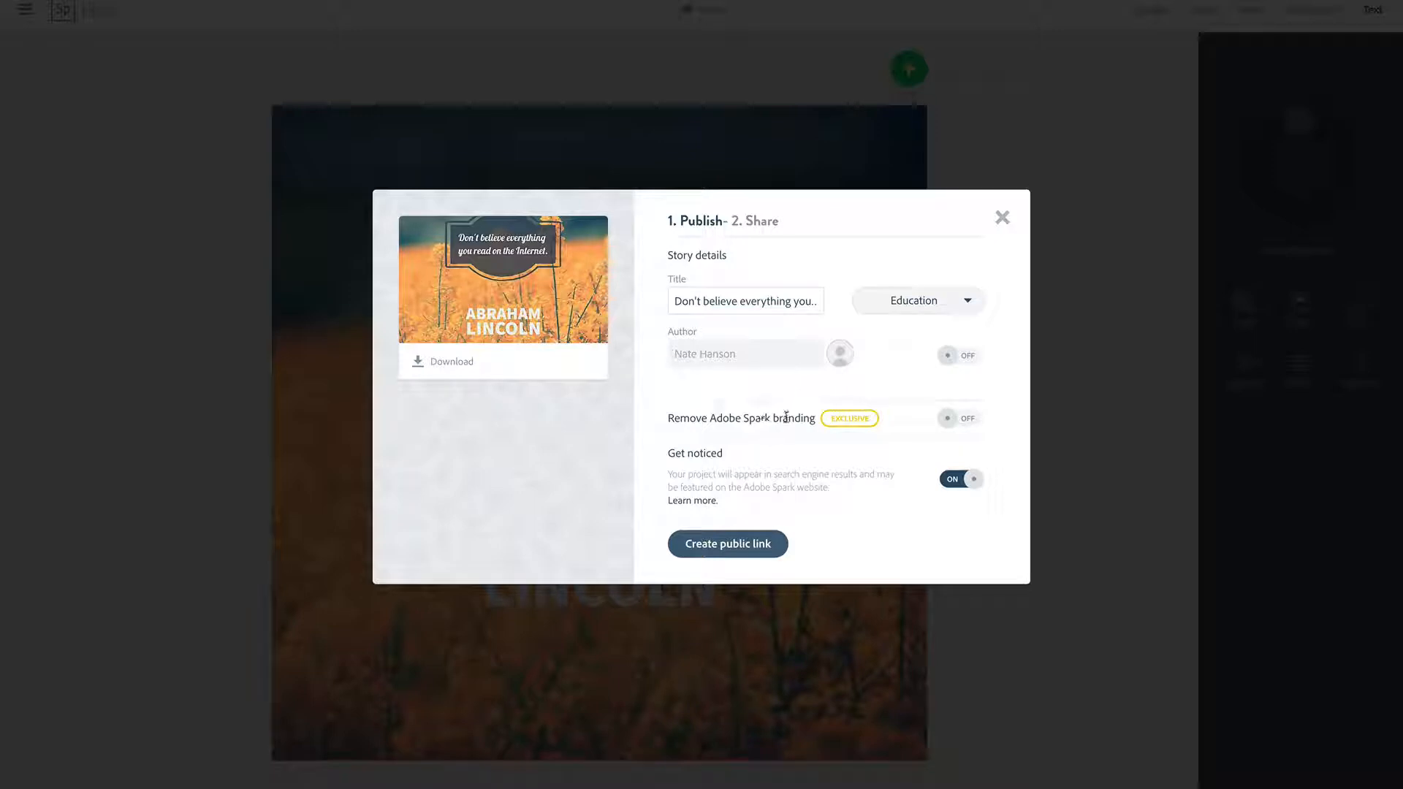
pyautogui.click(956, 481)
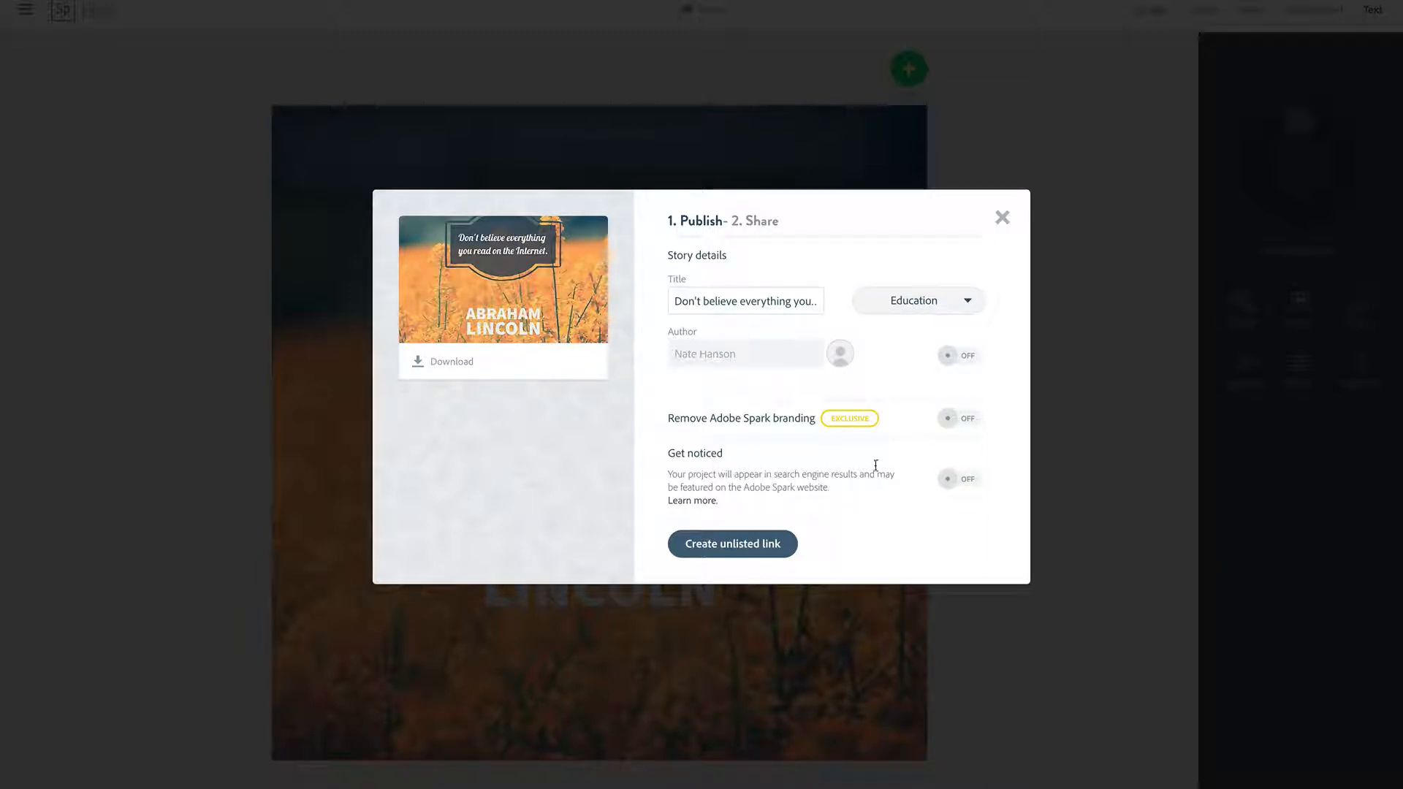
pyautogui.click(728, 546)
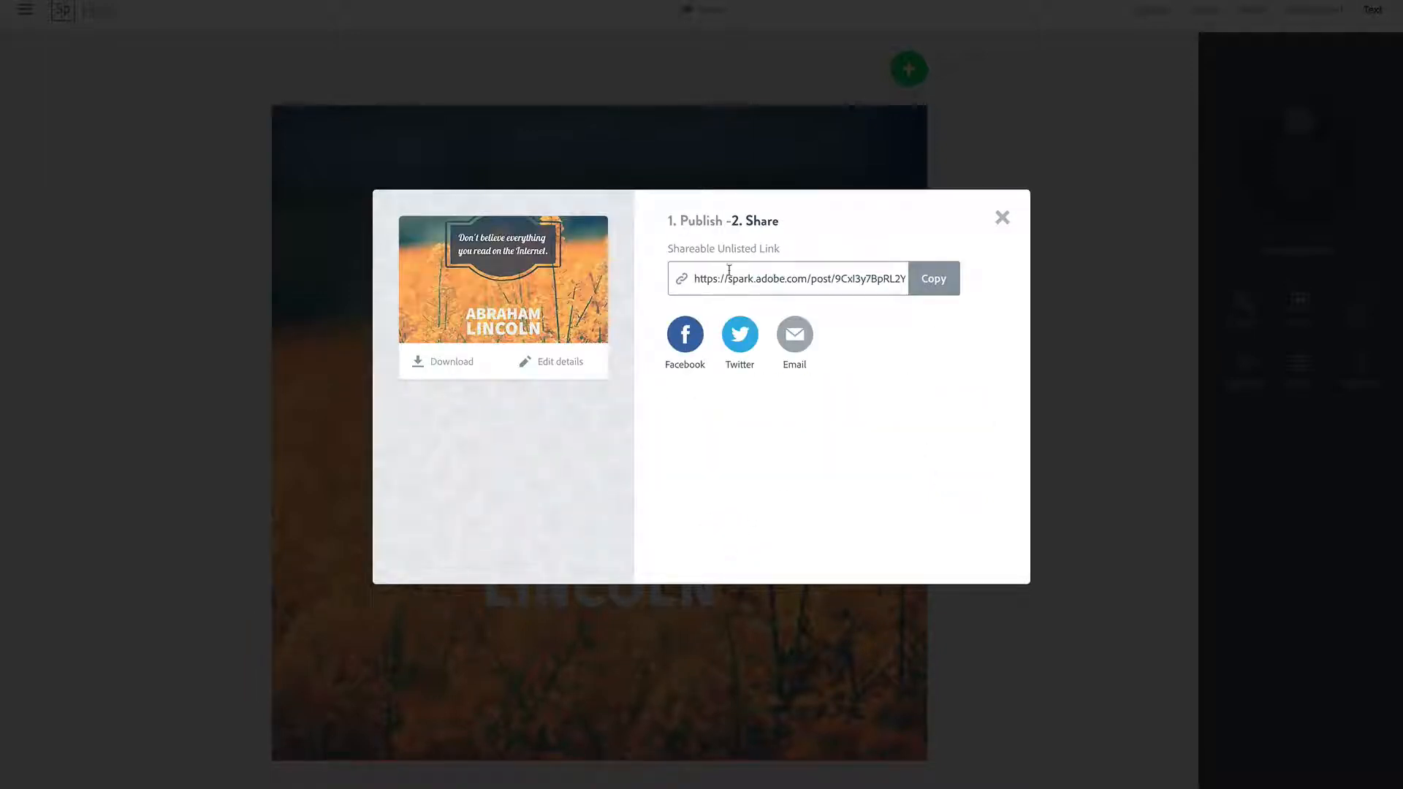
# Step: Copy the shareable unlisted link and open it in a new browser tab
pyautogui.click(737, 278)
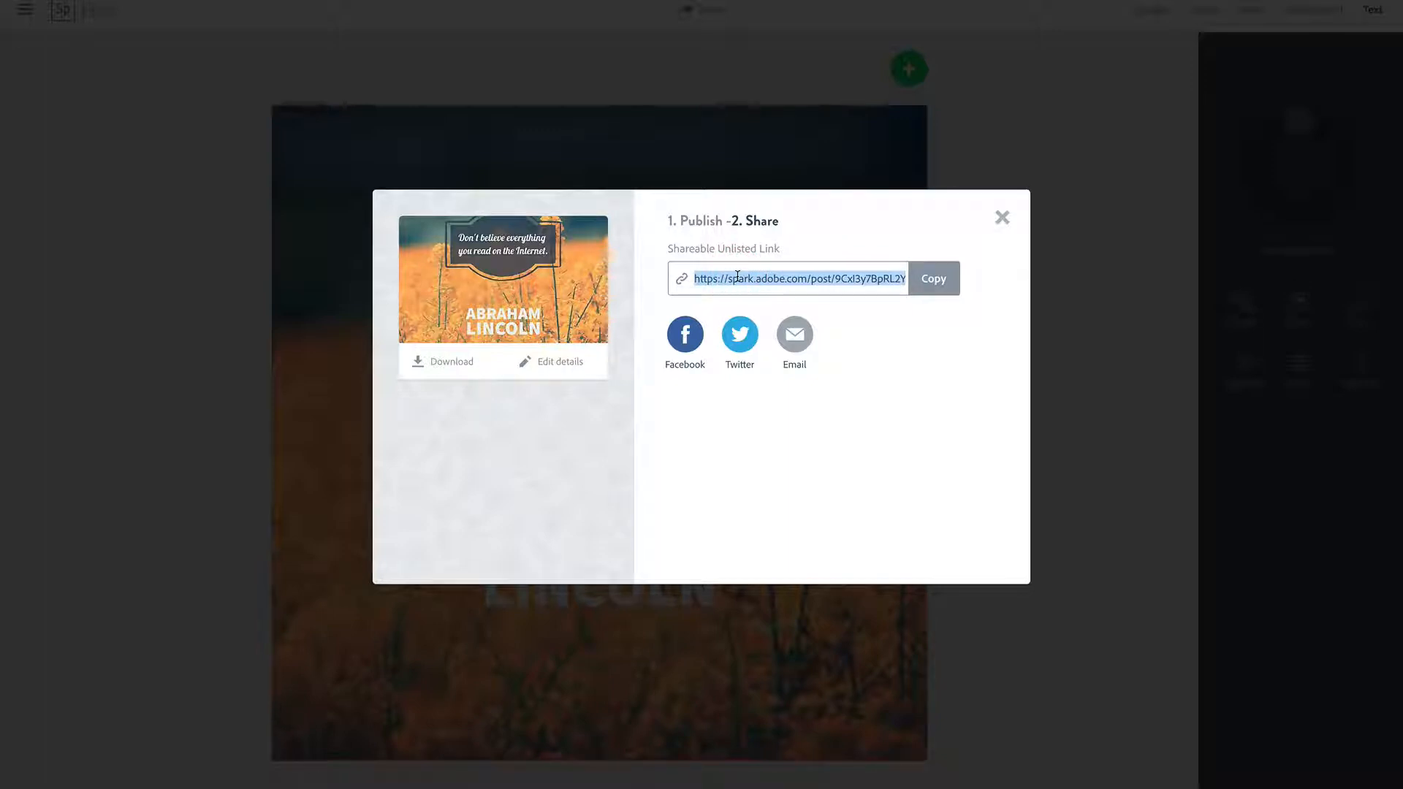
pyautogui.click(933, 280)
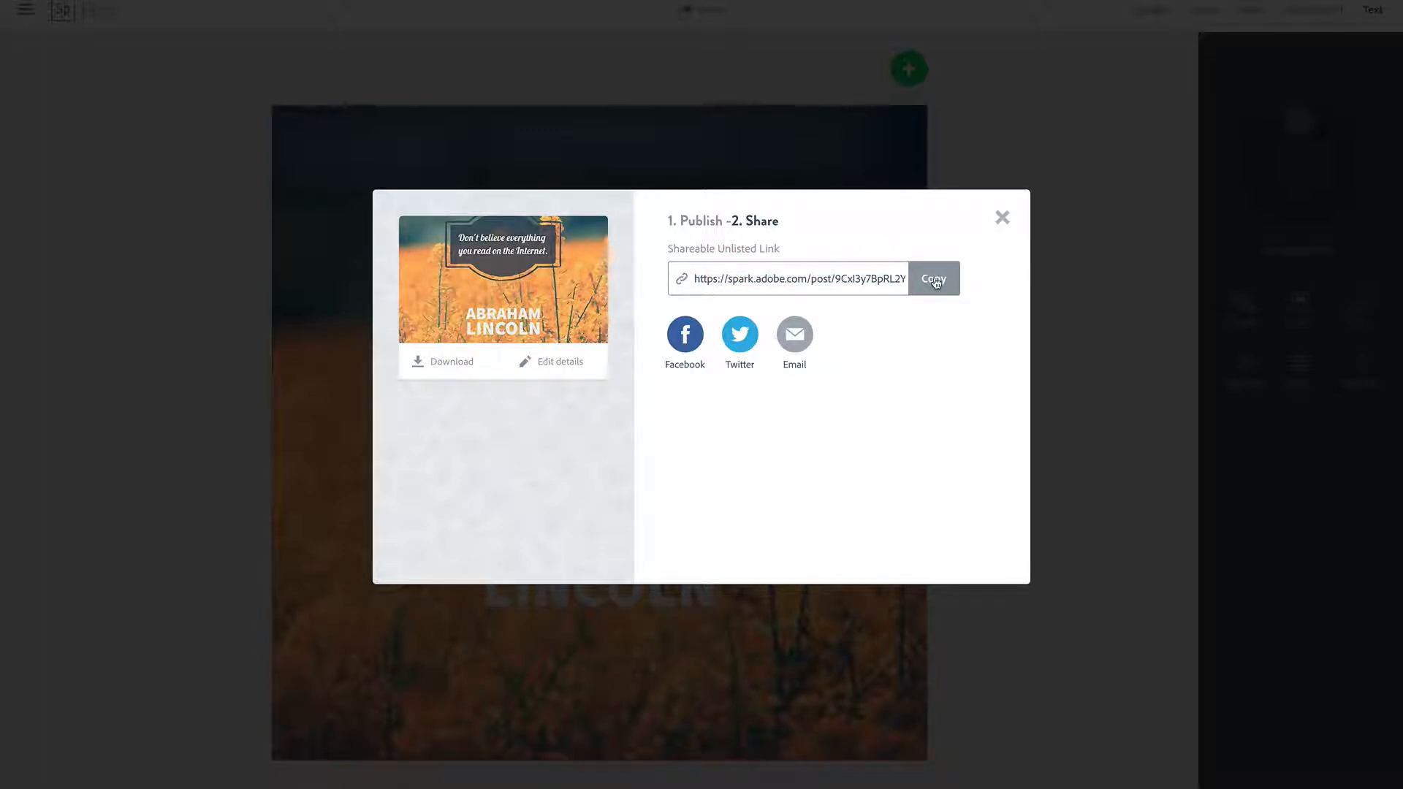
pyautogui.moveTo(321, 75)
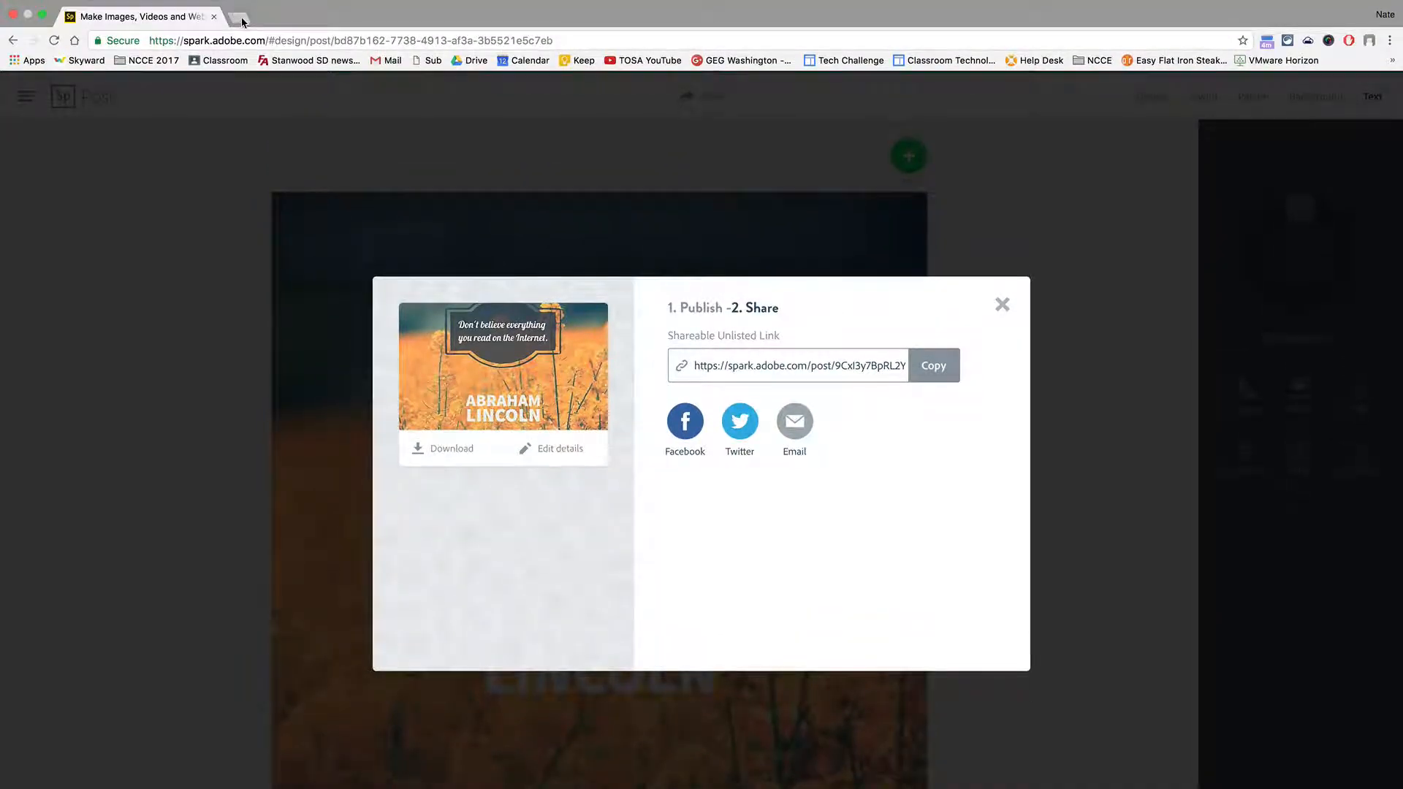
pyautogui.click(240, 19)
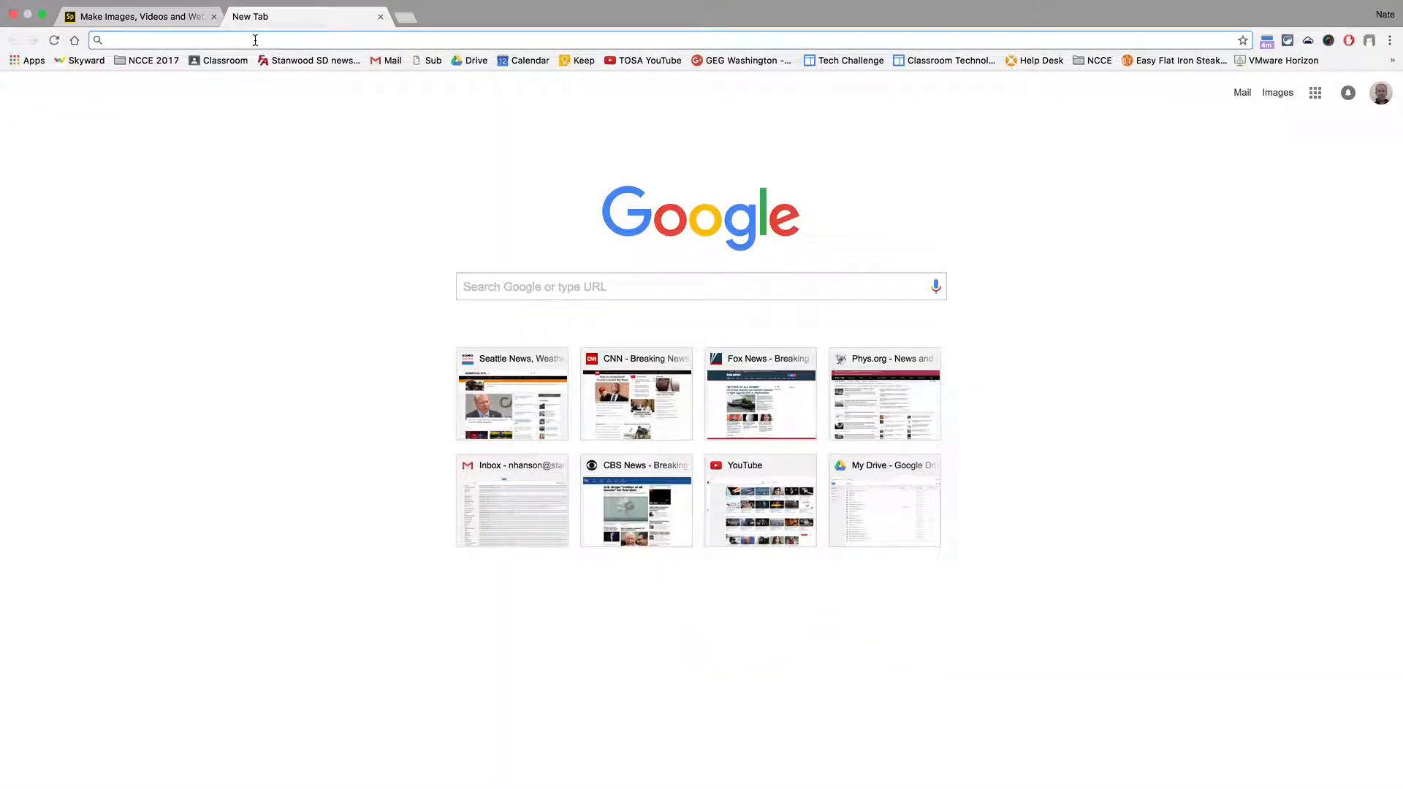
pyautogui.press('super+v')
pyautogui.press('Return')
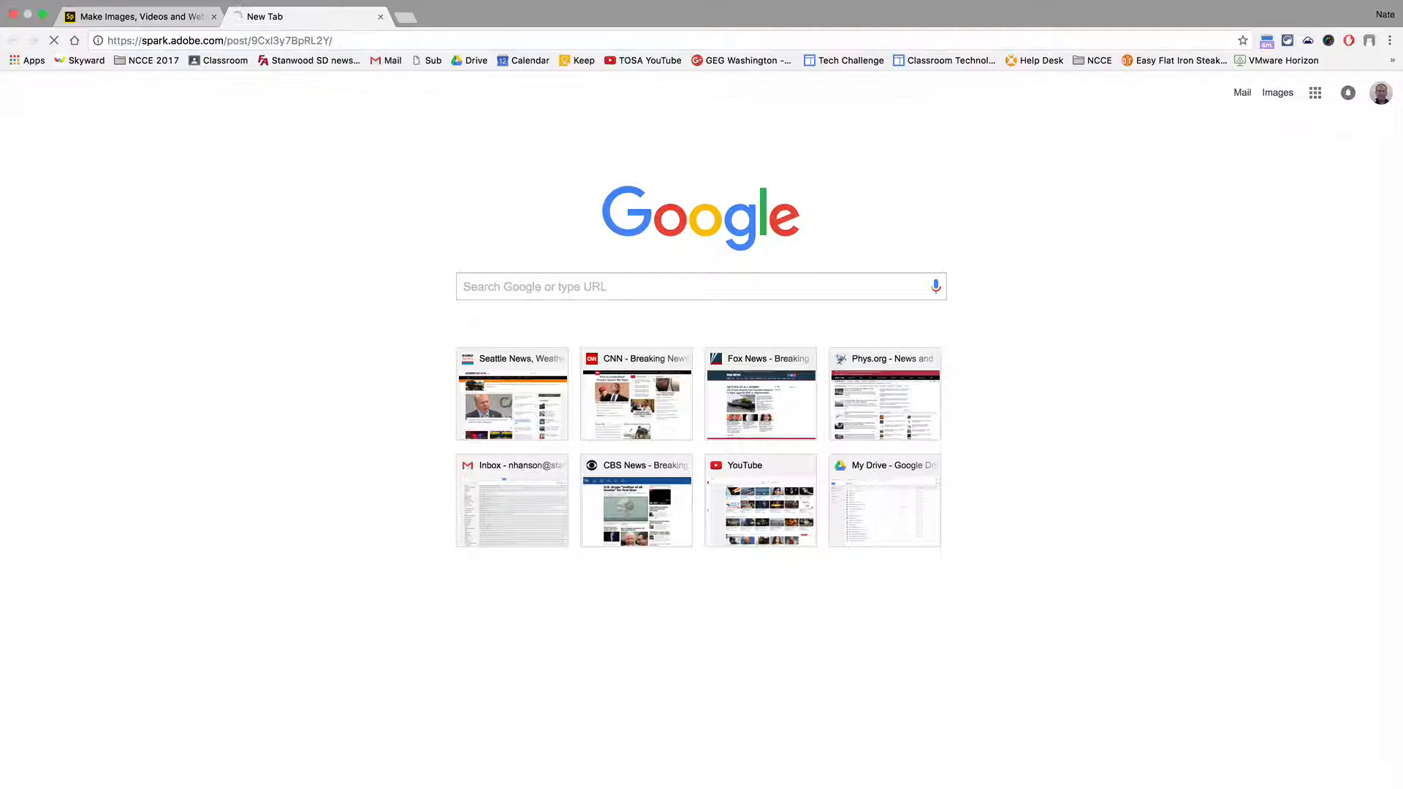